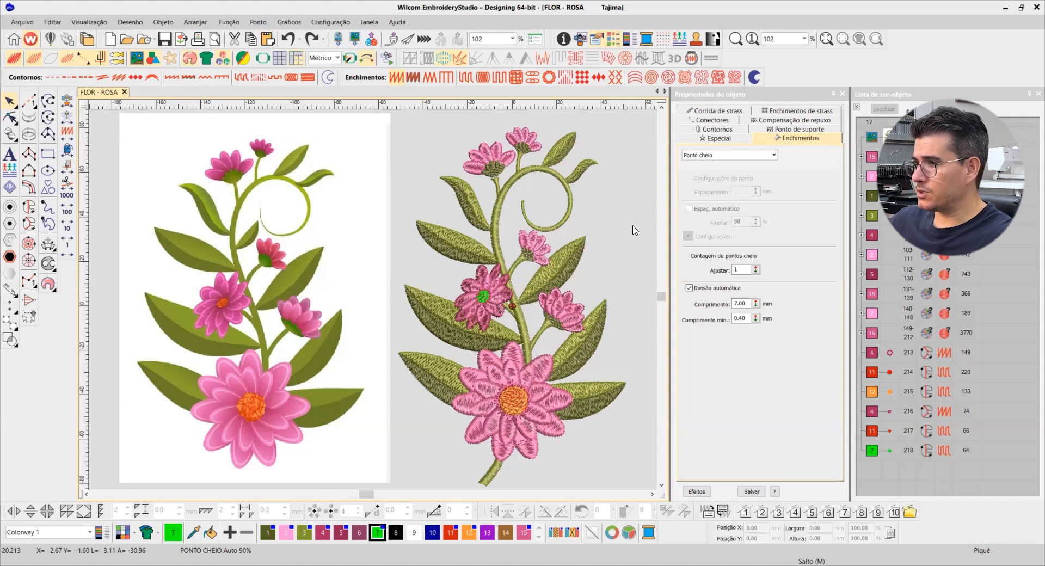
- Select the reference image and the whole embroidered flower design to view the design's dimensions, and clear the selection
{"action": "scroll", "coordinate": [373, 304], "scroll_direction": "down", "scroll_amount": 2}
{"action": "left_click", "coordinate": [205, 275]}
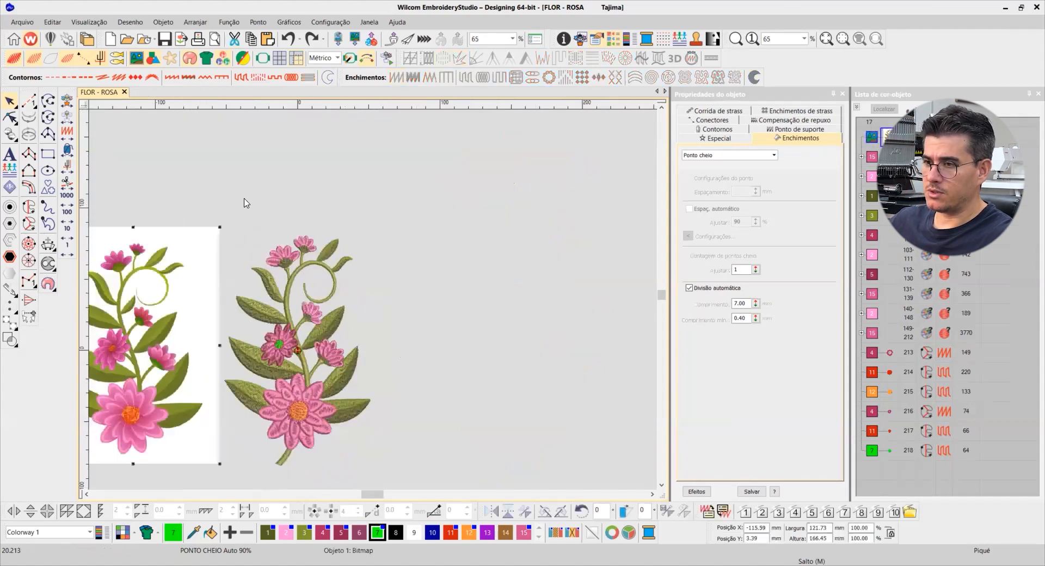
{"action": "left_click_drag", "start_coordinate": [207, 195], "coordinate": [401, 392]}
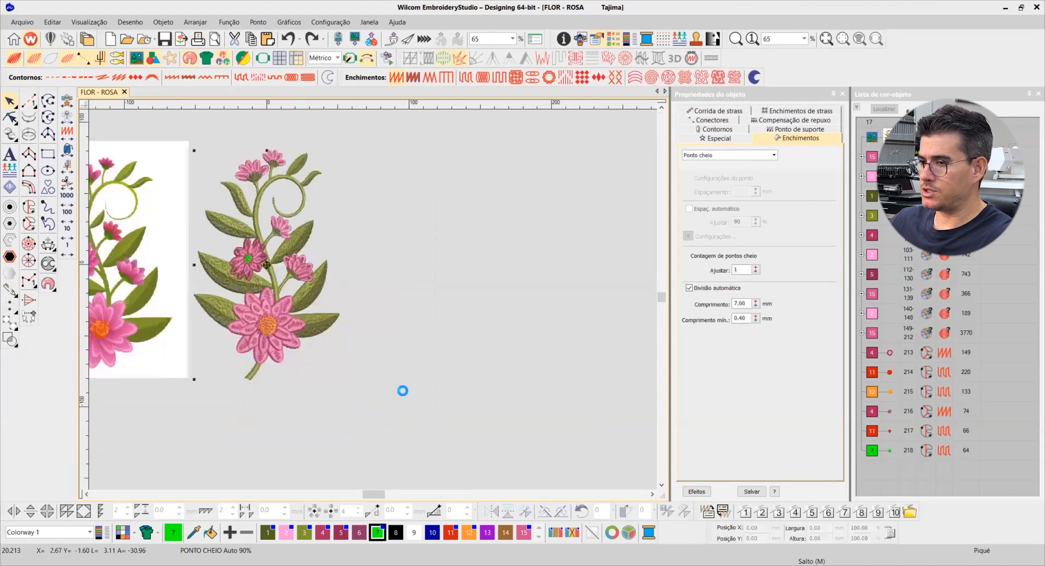
{"action": "left_click_drag", "start_coordinate": [400, 342], "coordinate": [400, 334]}
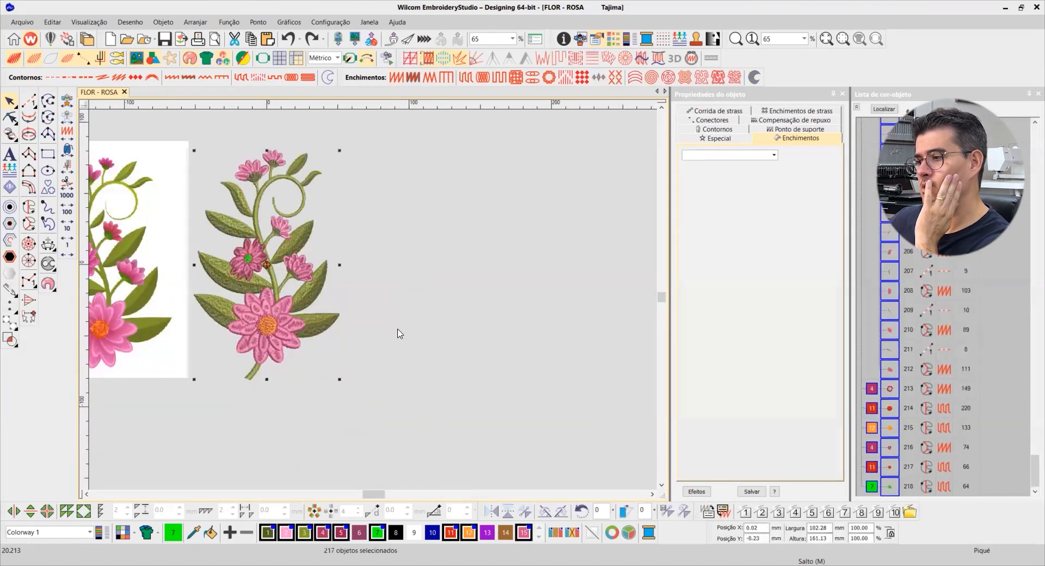
{"action": "key", "text": "0"}
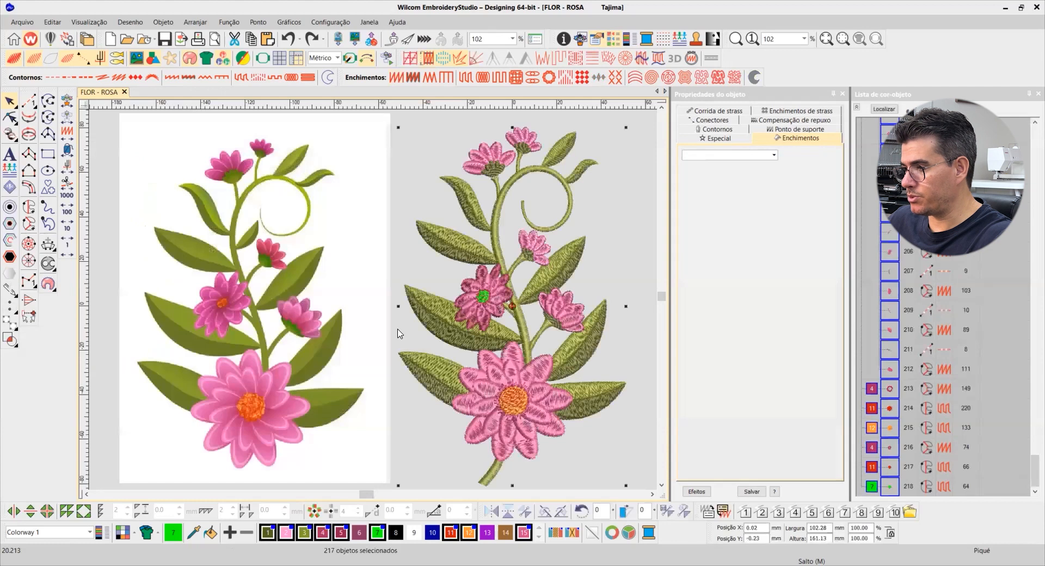
{"action": "left_click", "coordinate": [405, 124]}
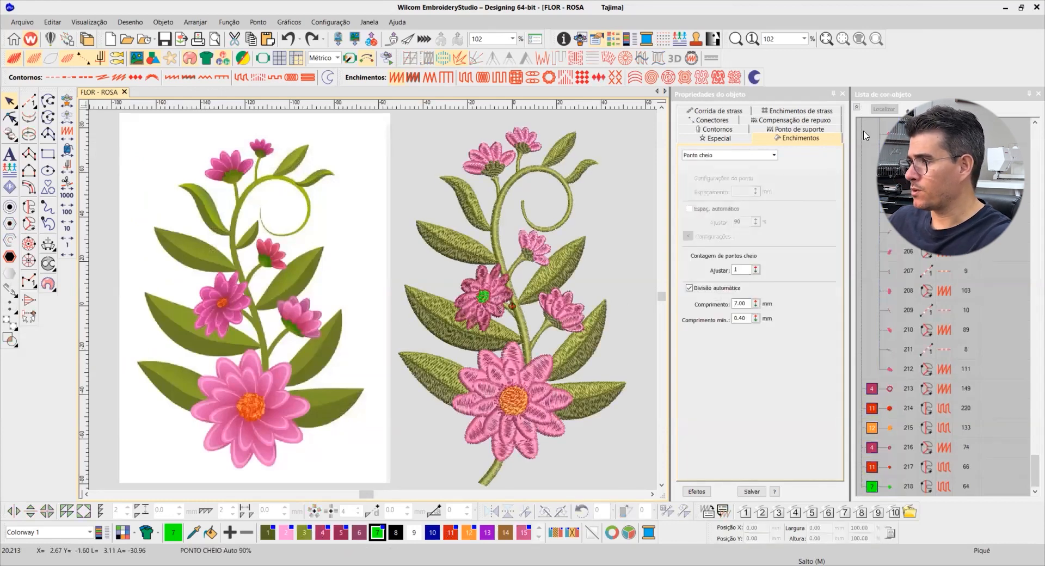
{"action": "left_click", "coordinate": [856, 108]}
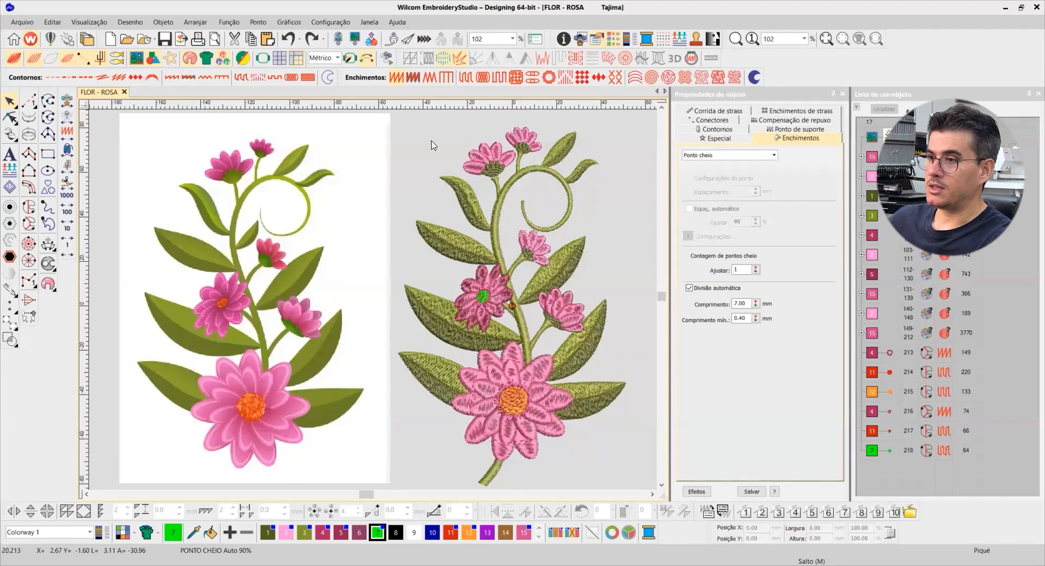
- Play the stitch-out simulation of the flower design and return to editing
{"action": "key", "text": "shift+r"}
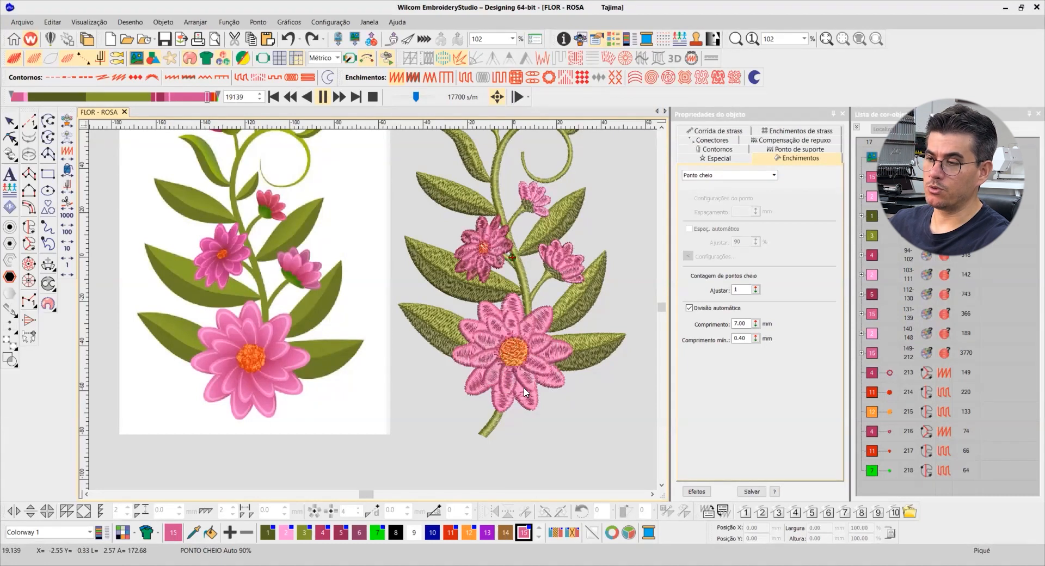
{"action": "left_click", "coordinate": [9, 123]}
- Inspect the fill settings of individual upper petals on the large flower and the reshape nodes of one petal
{"action": "key", "text": "b"}
{"action": "left_click_drag", "start_coordinate": [392, 179], "coordinate": [636, 375]}
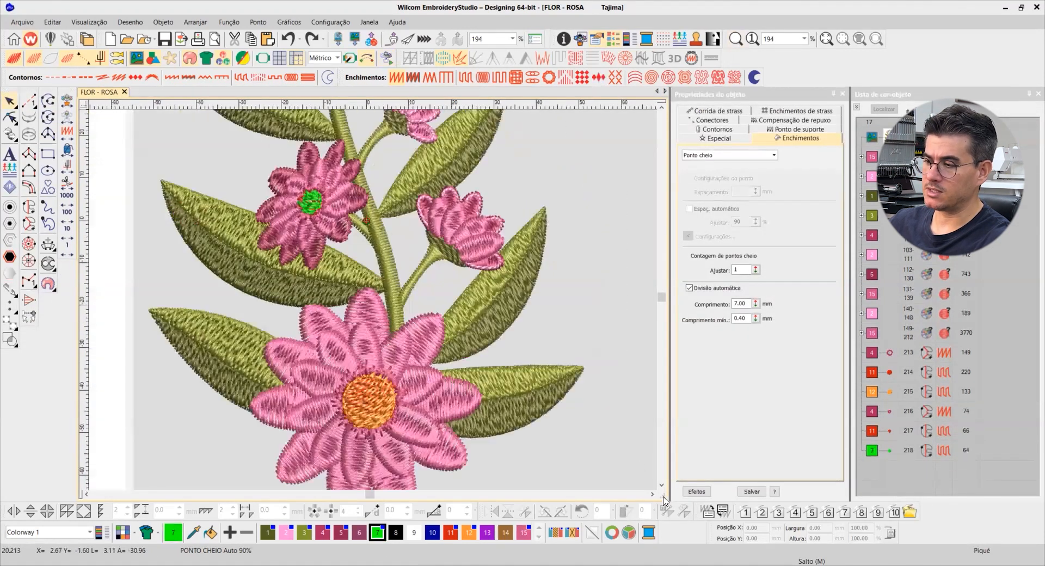
{"action": "scroll", "coordinate": [278, 200], "scroll_direction": "down", "scroll_amount": 3}
{"action": "key", "text": "b"}
{"action": "left_click_drag", "start_coordinate": [225, 166], "coordinate": [521, 408]}
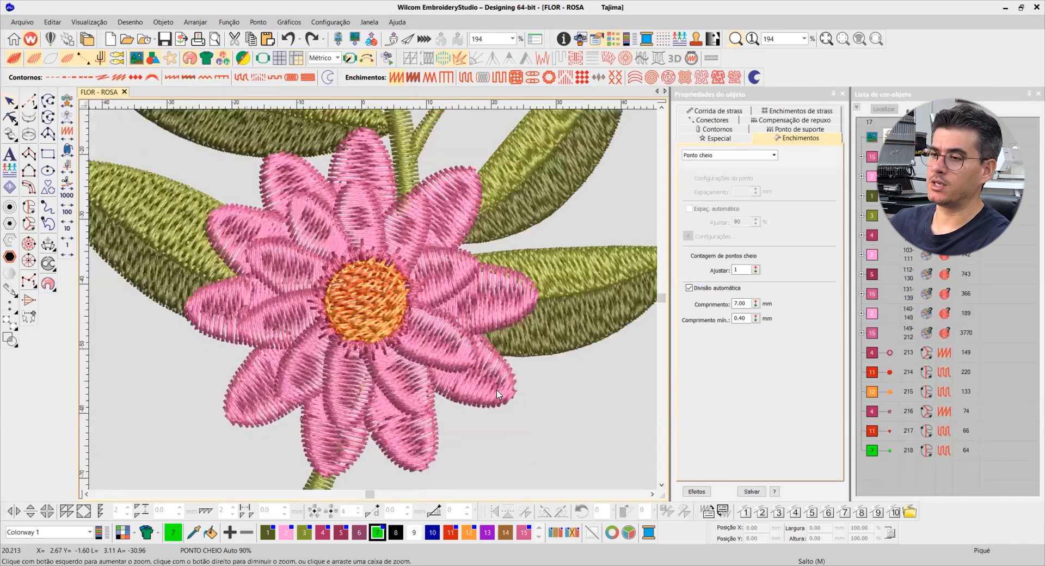
{"action": "left_click", "coordinate": [415, 220]}
{"action": "left_click", "coordinate": [459, 202]}
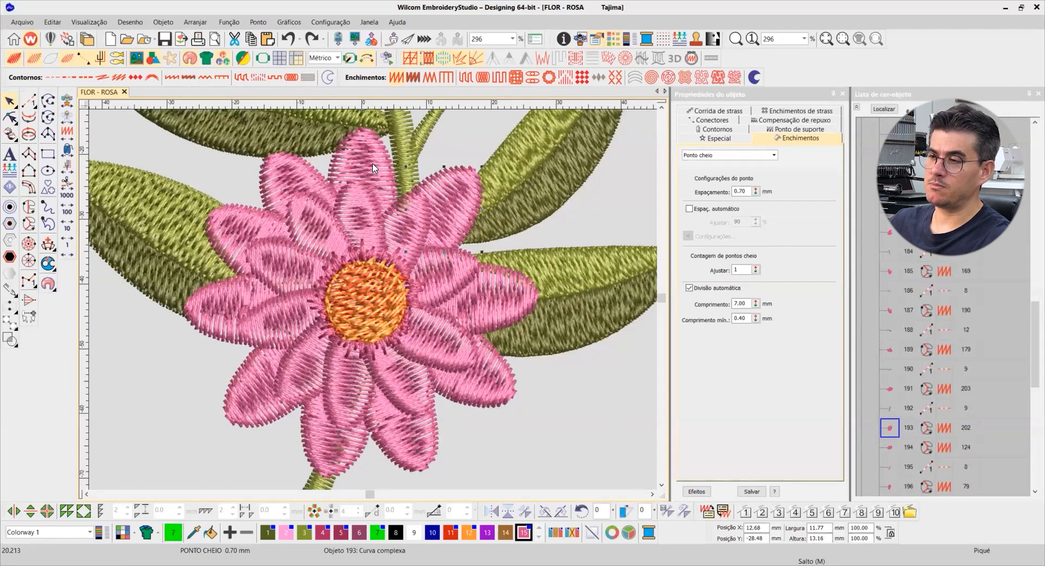
{"action": "left_click", "coordinate": [308, 198]}
{"action": "left_click", "coordinate": [10, 120]}
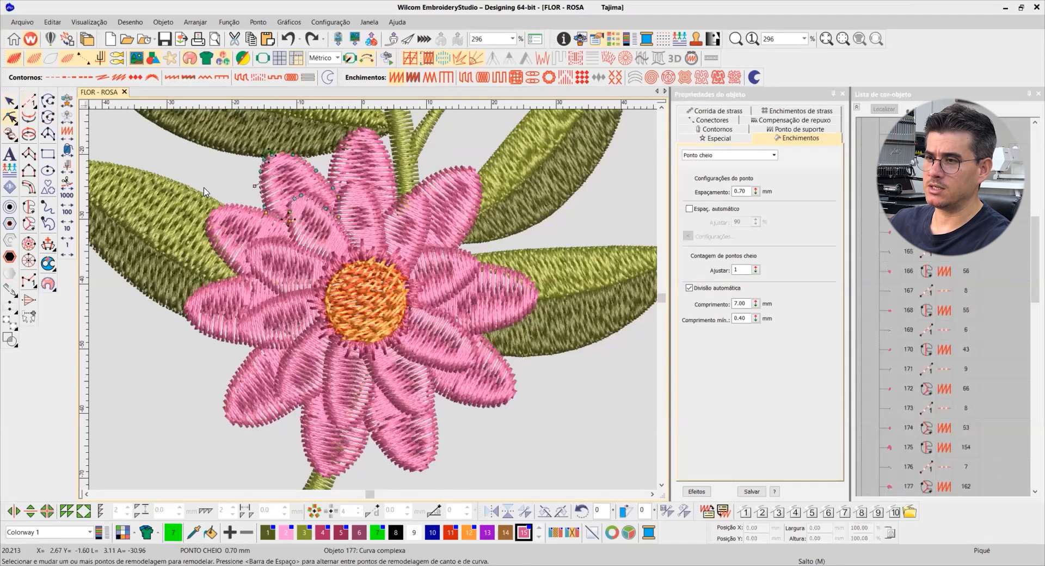
- Examine the reshape nodes of the satin petals beside the large flower's orange center
{"action": "left_click", "coordinate": [9, 100]}
{"action": "left_click", "coordinate": [237, 239]}
{"action": "key", "text": "h"}
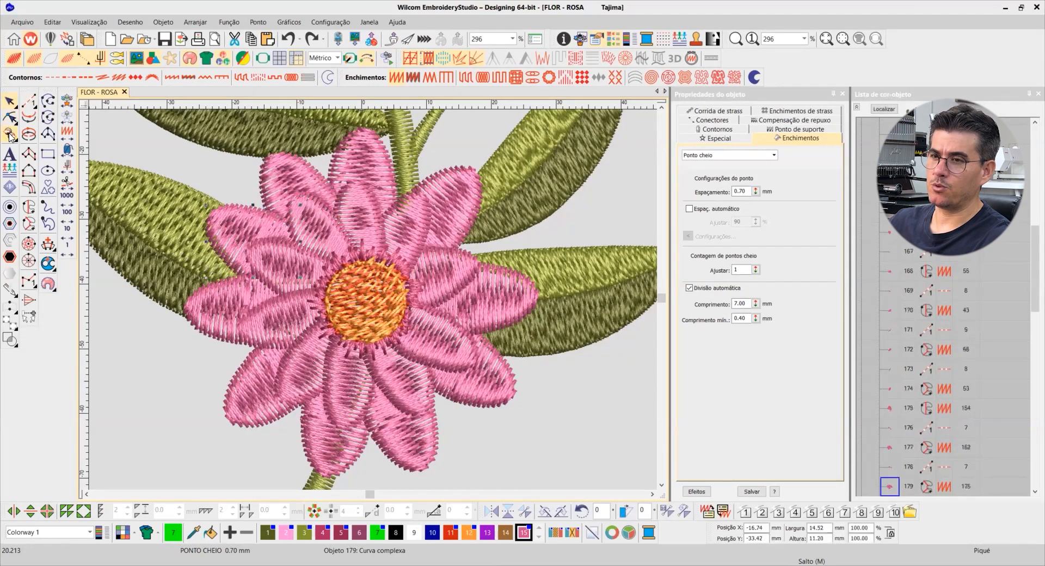
{"action": "left_click", "coordinate": [9, 100]}
{"action": "left_click", "coordinate": [228, 340]}
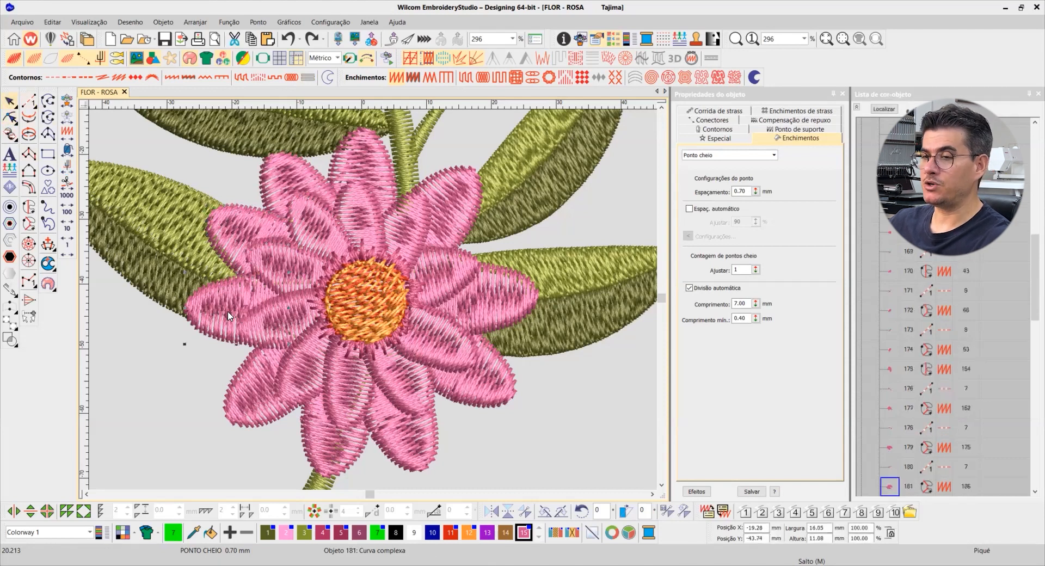
{"action": "left_click", "coordinate": [10, 117]}
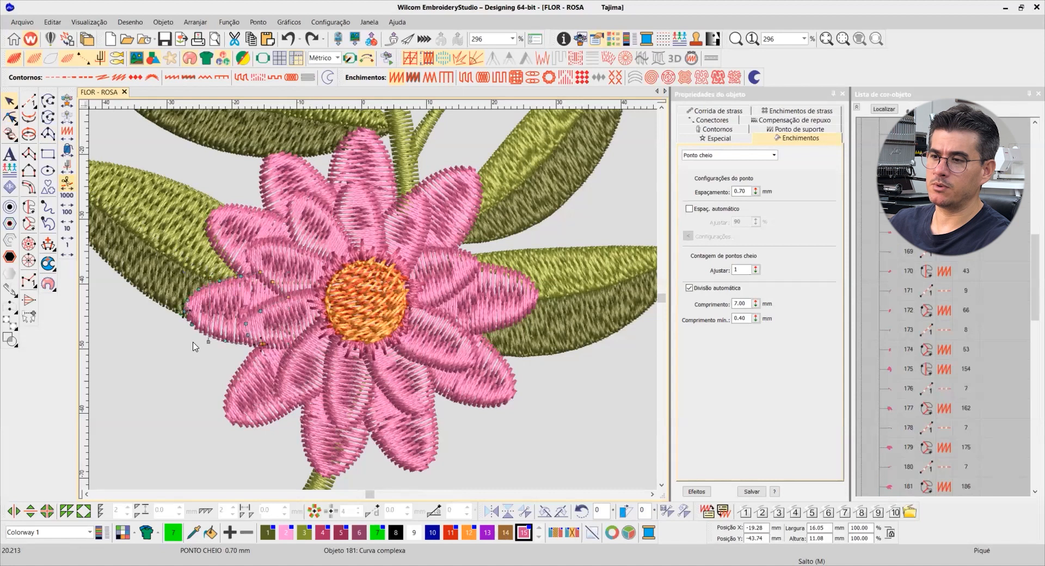
{"action": "left_click", "coordinate": [9, 100]}
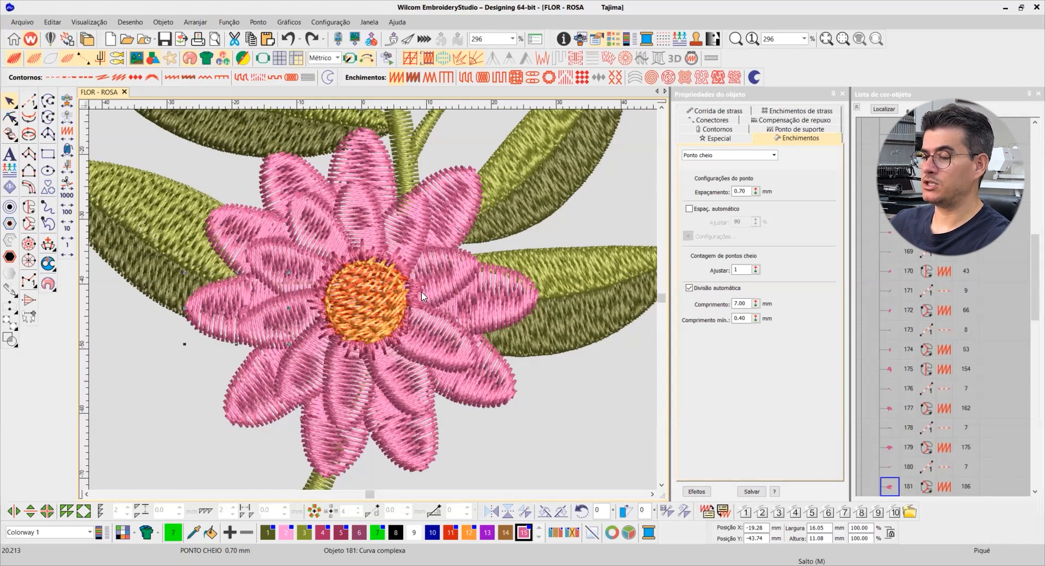
- Isolate the dark pink satin ring around the large flower's center so it can be examined alone
{"action": "key", "text": "ctrl+v"}
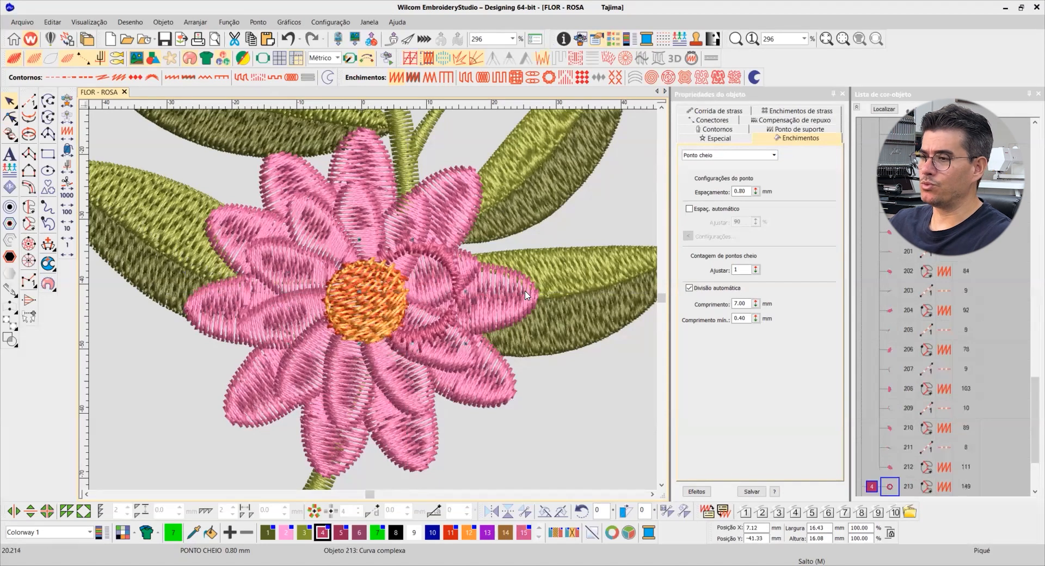
{"action": "left_click", "coordinate": [517, 292]}
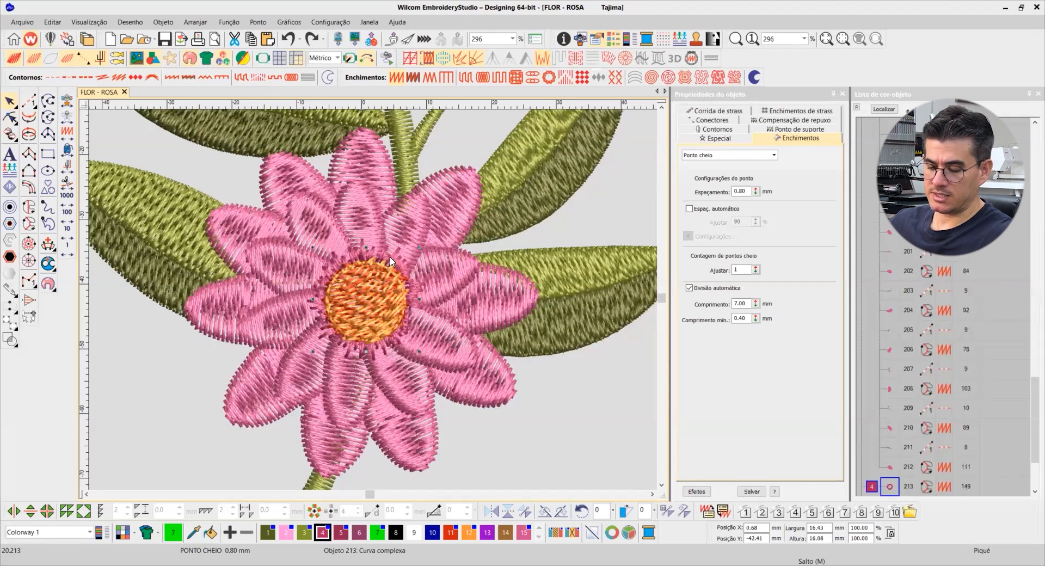
{"action": "key", "text": "shift+s"}
{"action": "scroll", "coordinate": [359, 288], "scroll_direction": "up", "scroll_amount": 2}
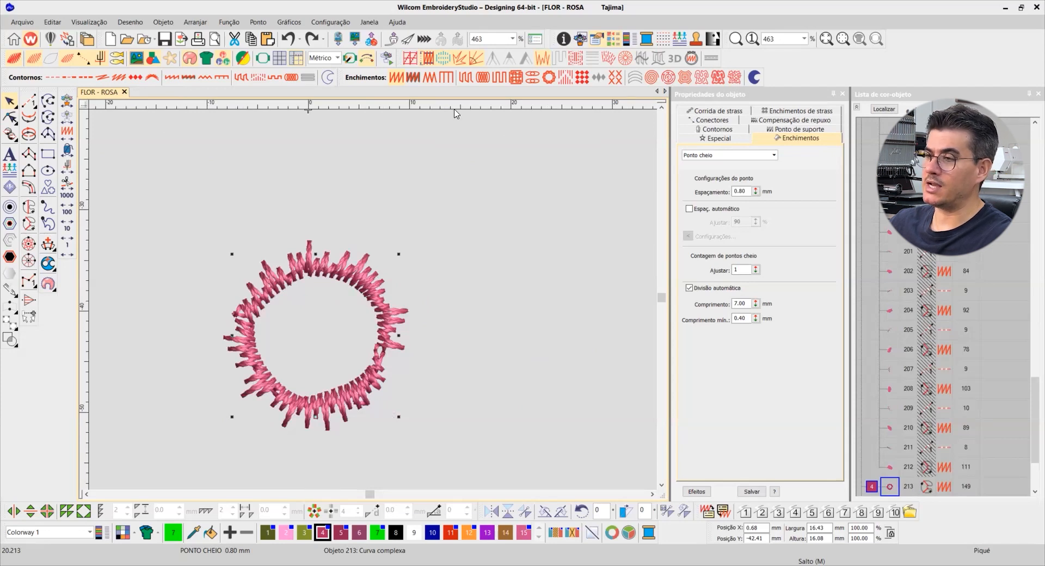
- Try removing the jagged edge effect from the satin ring, view its reshape nodes, and undo the removal
{"action": "left_click", "coordinate": [531, 64]}
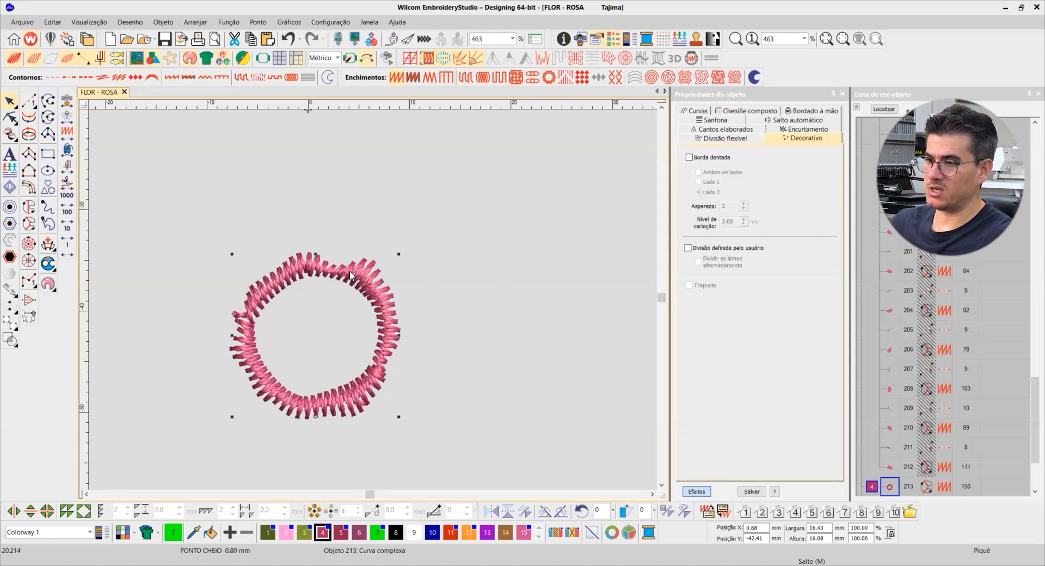
{"action": "left_click", "coordinate": [10, 117]}
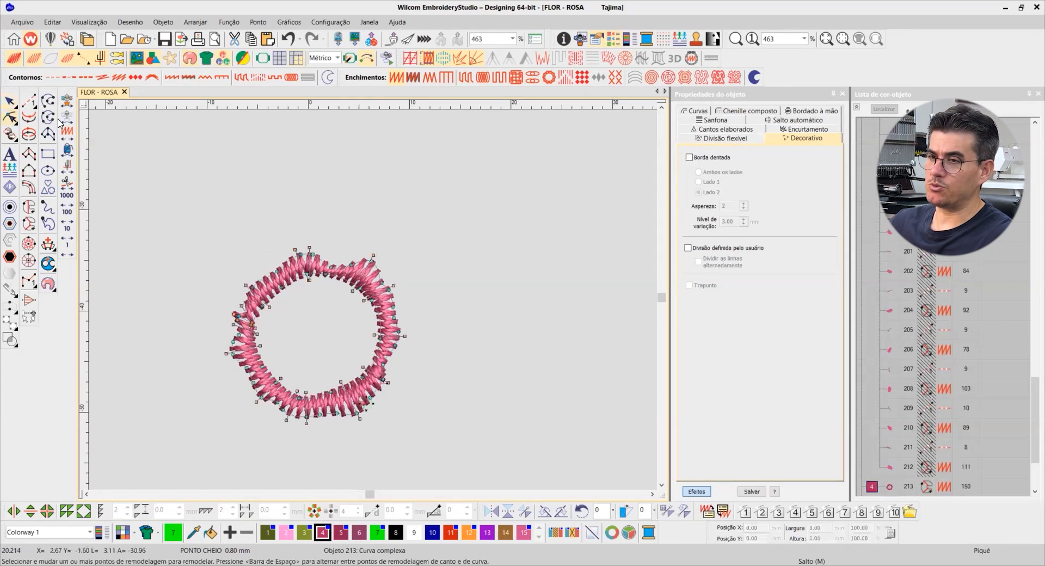
{"action": "left_click", "coordinate": [13, 100]}
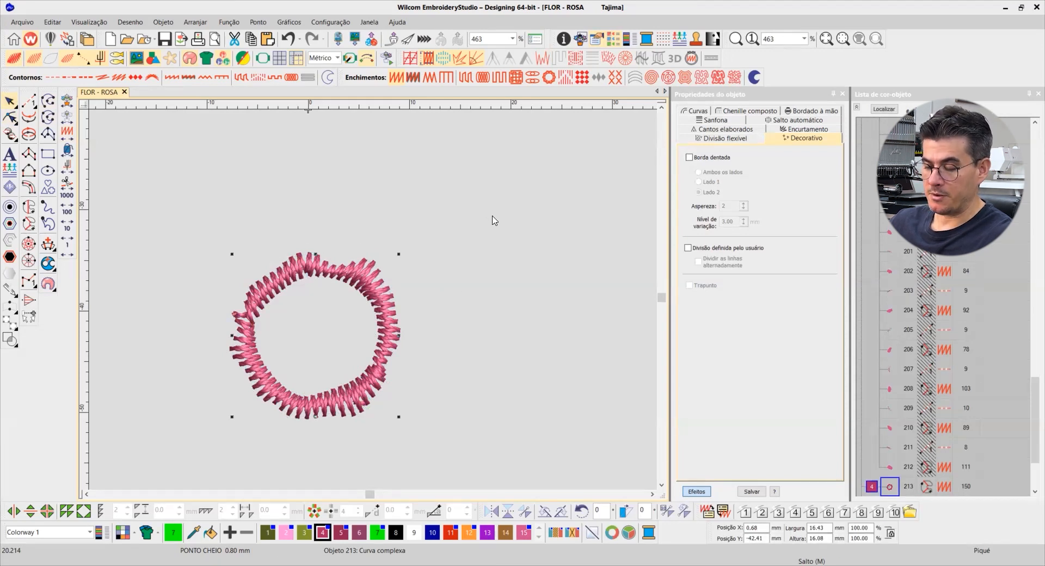
{"action": "key", "text": "ctrl+z"}
- Deselect the ring, show all objects again and fit the whole design in view
{"action": "left_click", "coordinate": [482, 303]}
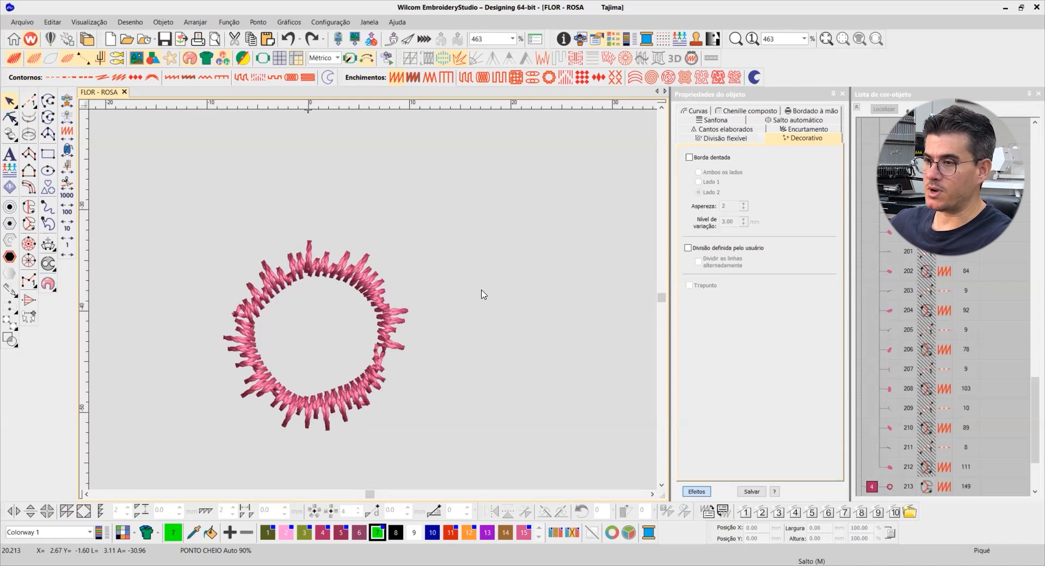
{"action": "key", "text": "shift+h"}
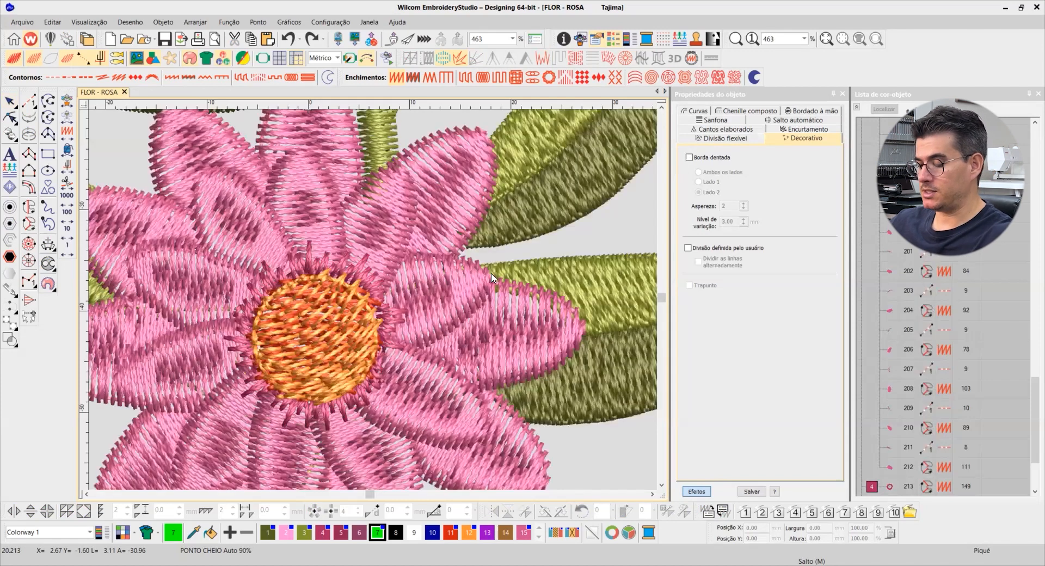
{"action": "key", "text": "0"}
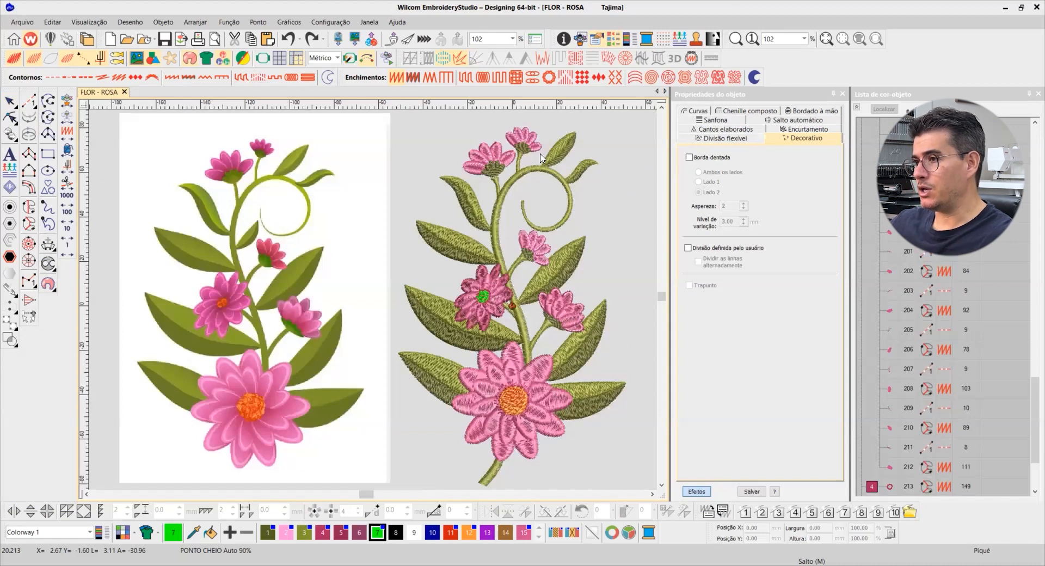
- Isolate the dark green color 1 leaf objects to examine them, and restore the full design
{"action": "left_click_drag", "start_coordinate": [395, 128], "coordinate": [604, 251]}
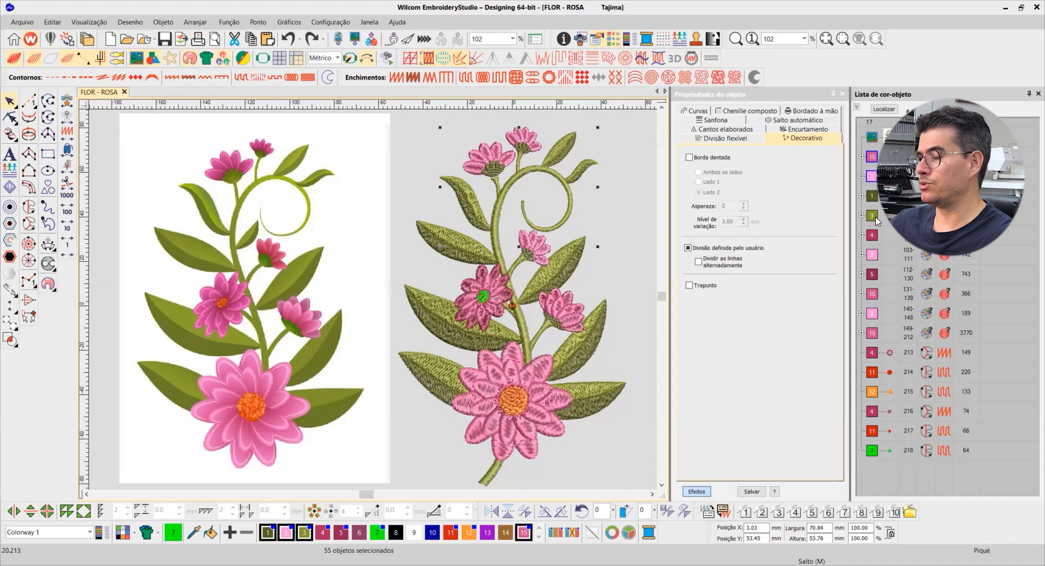
{"action": "double_click", "coordinate": [873, 197]}
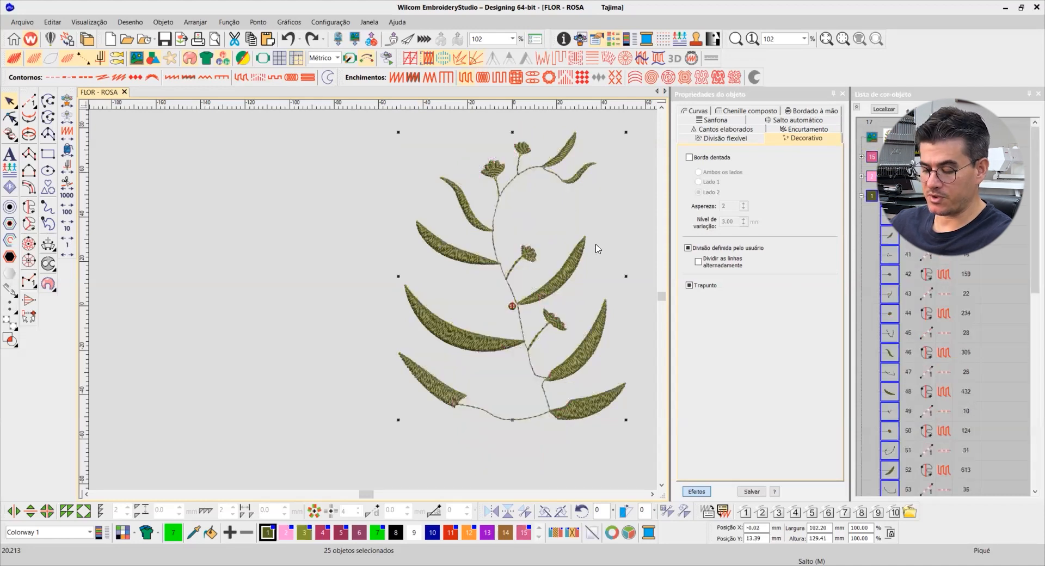
{"action": "left_click", "coordinate": [512, 120]}
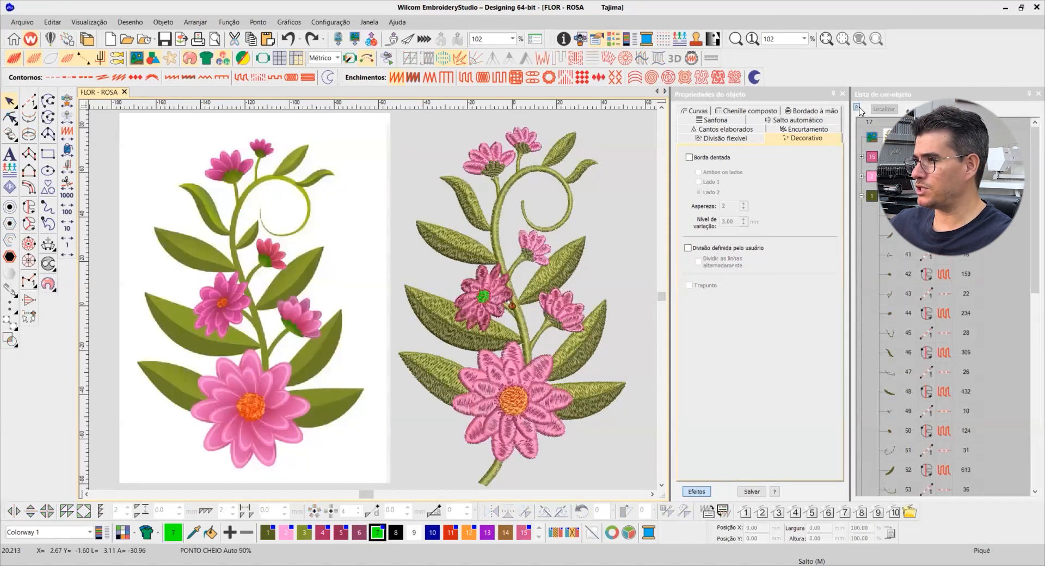
{"action": "left_click", "coordinate": [857, 108]}
- View the light green color 3 leaves and stem in isolation, and return to the full design
{"action": "left_click", "coordinate": [872, 214]}
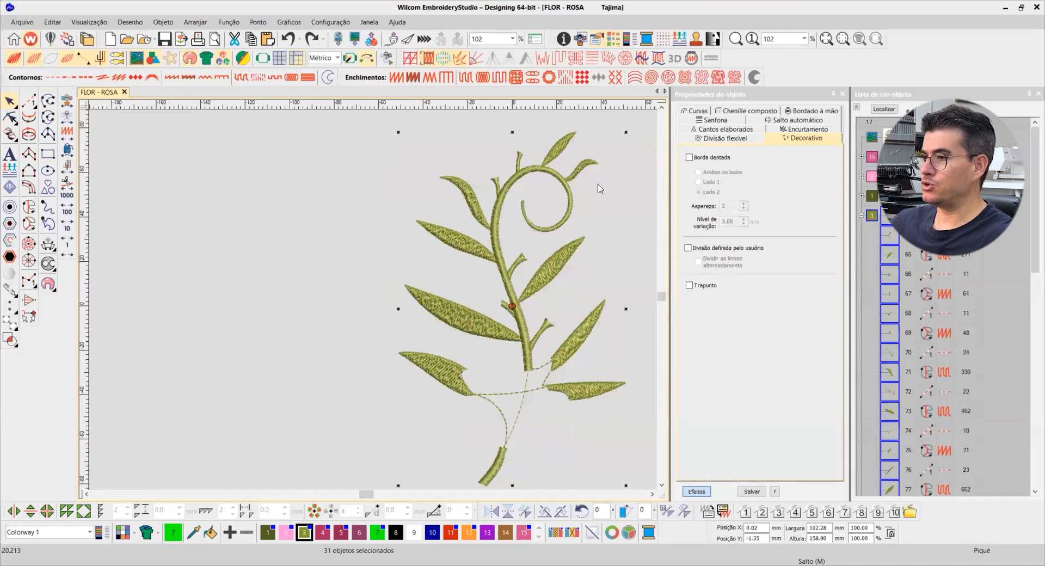
{"action": "key", "text": "Escape"}
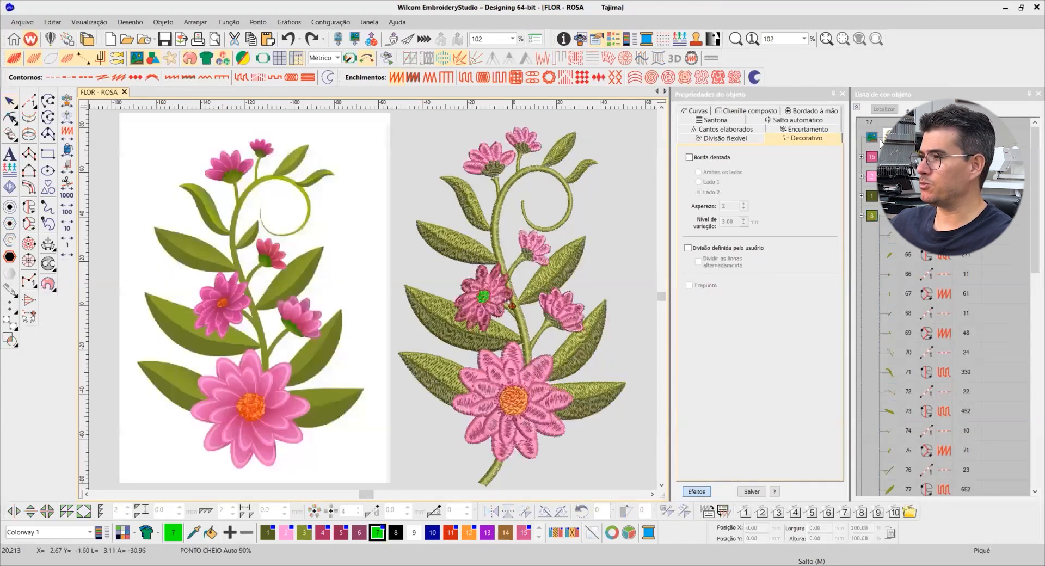
{"action": "left_click", "coordinate": [861, 215]}
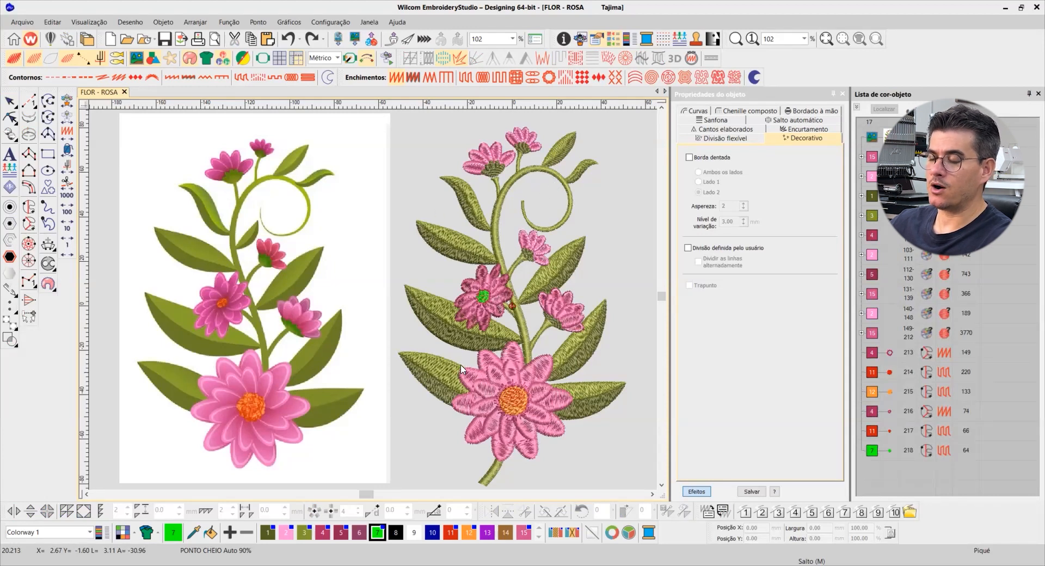
- Compare the large embroidered flower's petals with the same flower in the reference image
{"action": "scroll", "coordinate": [496, 388], "scroll_direction": "up", "scroll_amount": 2}
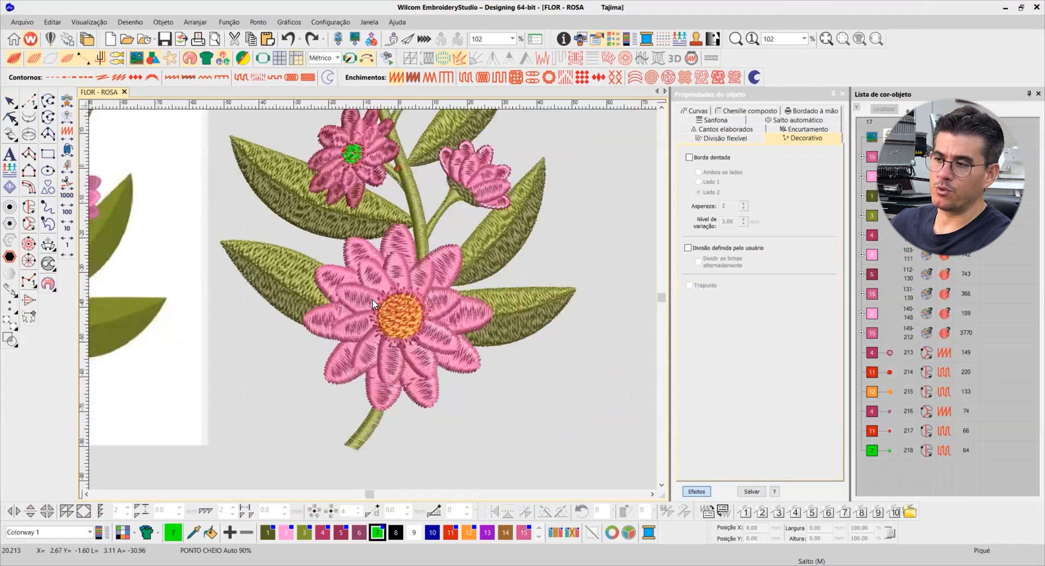
{"action": "scroll", "coordinate": [373, 303], "scroll_direction": "down", "scroll_amount": 3}
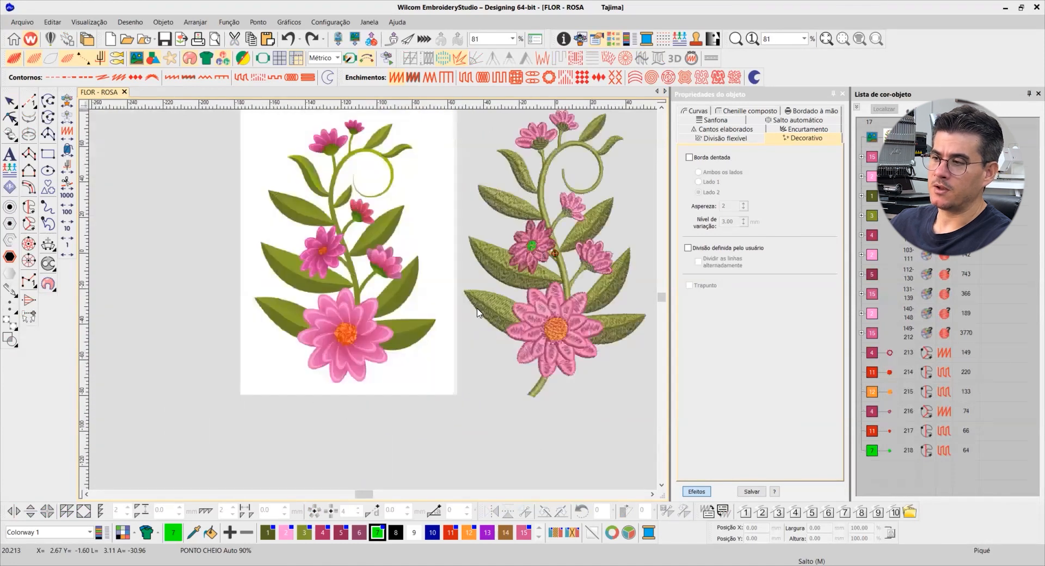
{"action": "scroll", "coordinate": [373, 302], "scroll_direction": "up", "scroll_amount": 2}
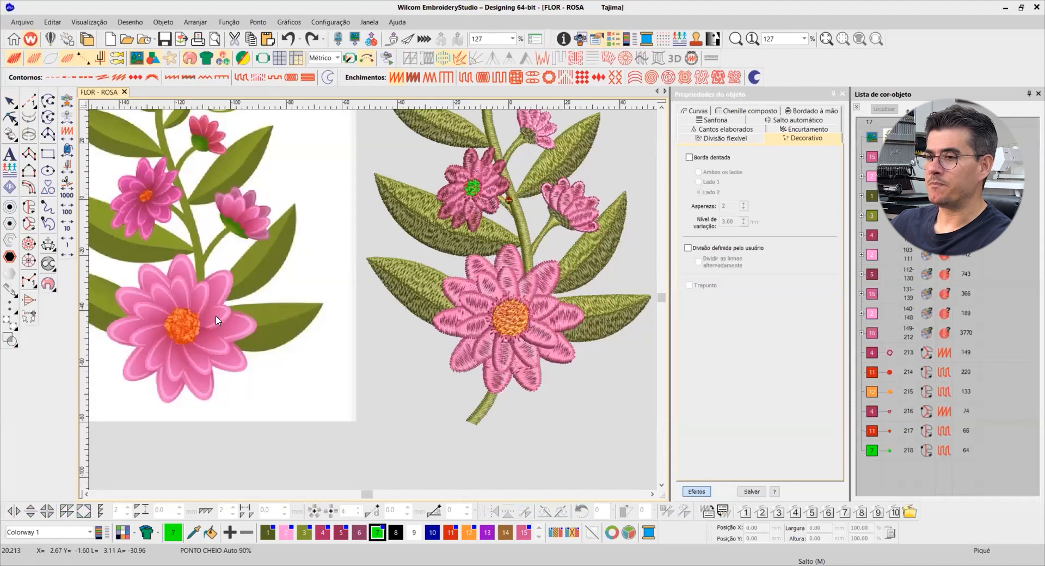
{"action": "scroll", "coordinate": [191, 319], "scroll_direction": "up", "scroll_amount": 4}
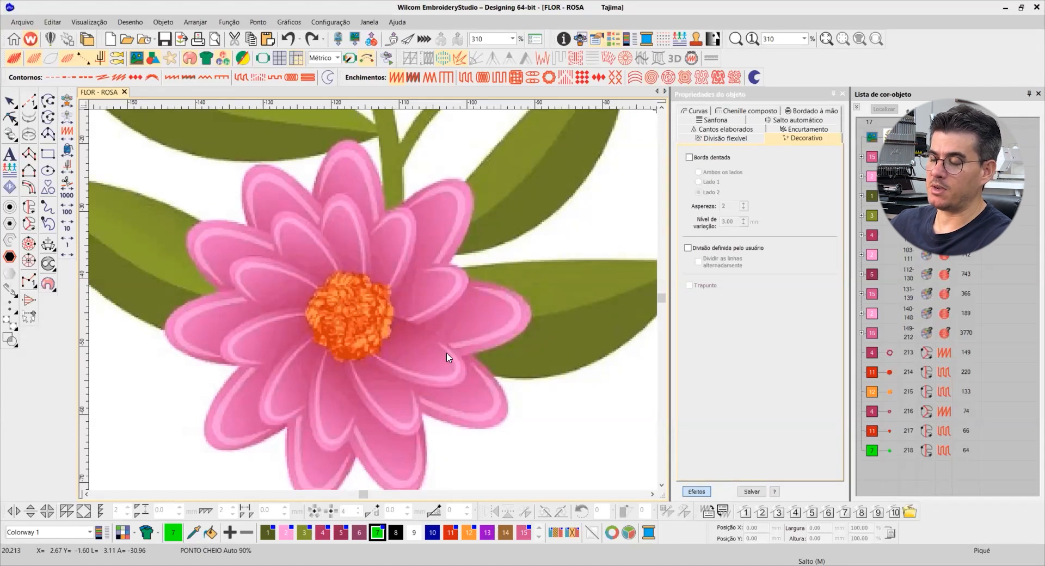
{"action": "scroll", "coordinate": [374, 303], "scroll_direction": "down", "scroll_amount": 2}
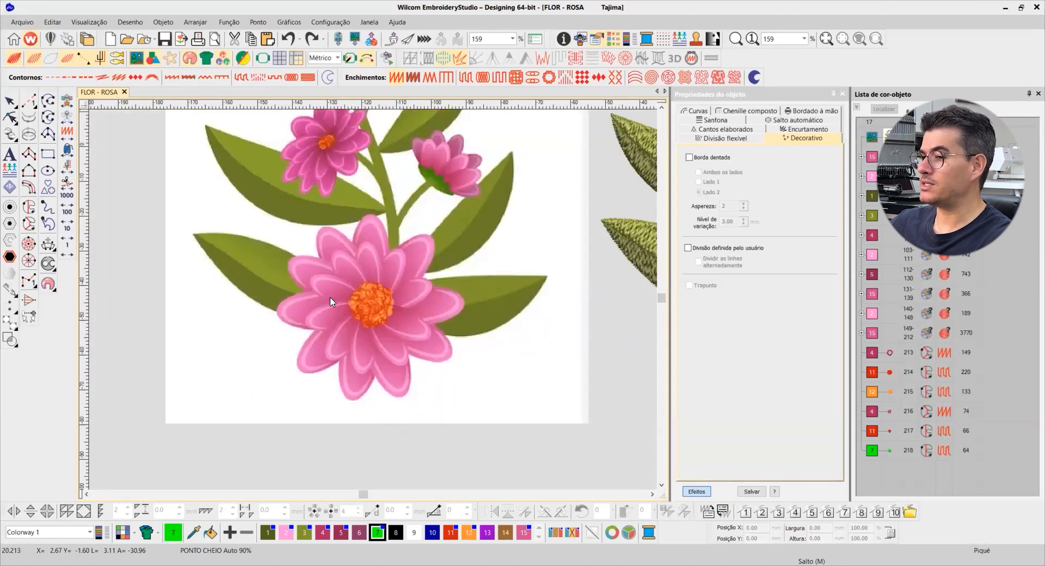
- Inspect the satin petals beside the large flower's orange center, selecting the inner and outer petal near the stem
{"action": "scroll", "coordinate": [465, 302], "scroll_direction": "down", "scroll_amount": 2}
{"action": "scroll", "coordinate": [372, 298], "scroll_direction": "up", "scroll_amount": 3}
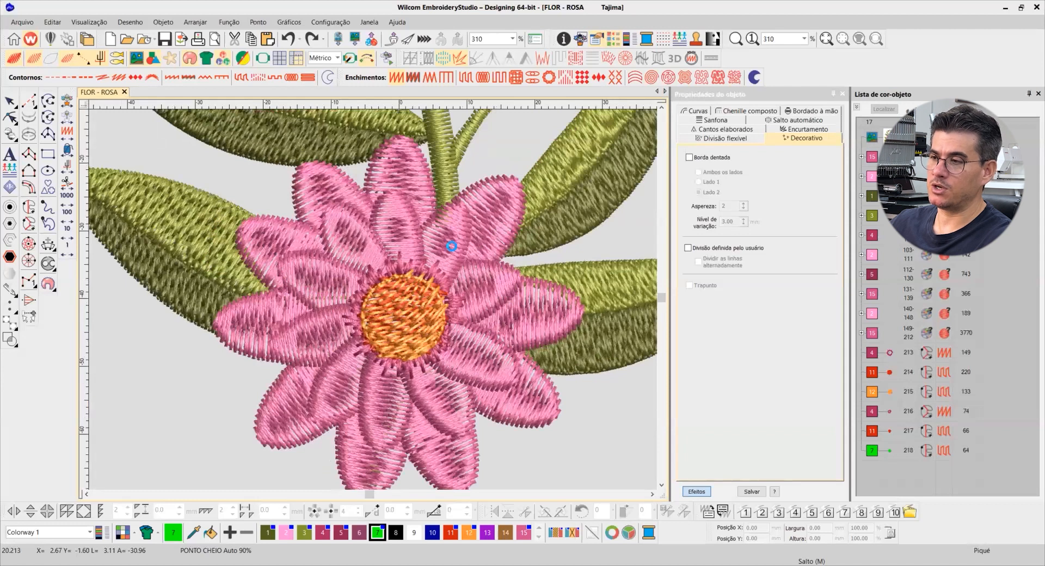
{"action": "left_click", "coordinate": [471, 264]}
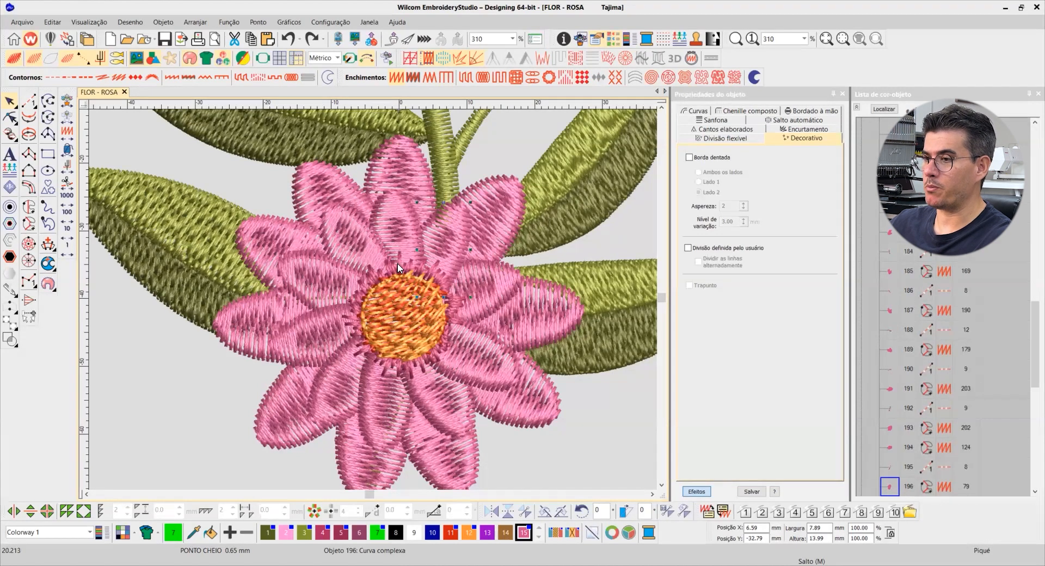
{"action": "left_click", "coordinate": [509, 231]}
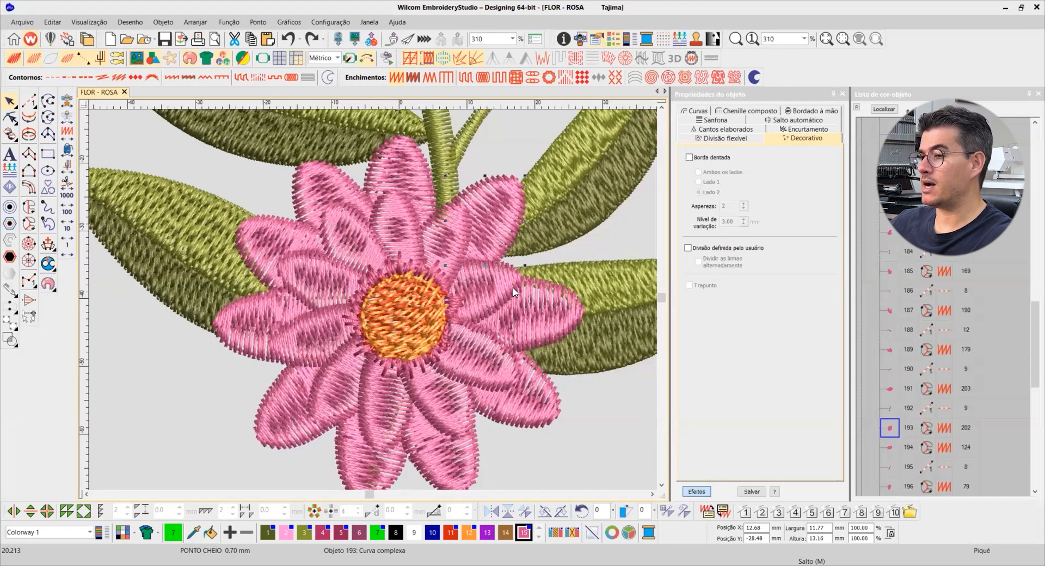
- Examine the large flower's upper petals in stitch view, and restore the realistic thread view with the top inner petal selected
{"action": "scroll", "coordinate": [381, 298], "scroll_direction": "down", "scroll_amount": 2}
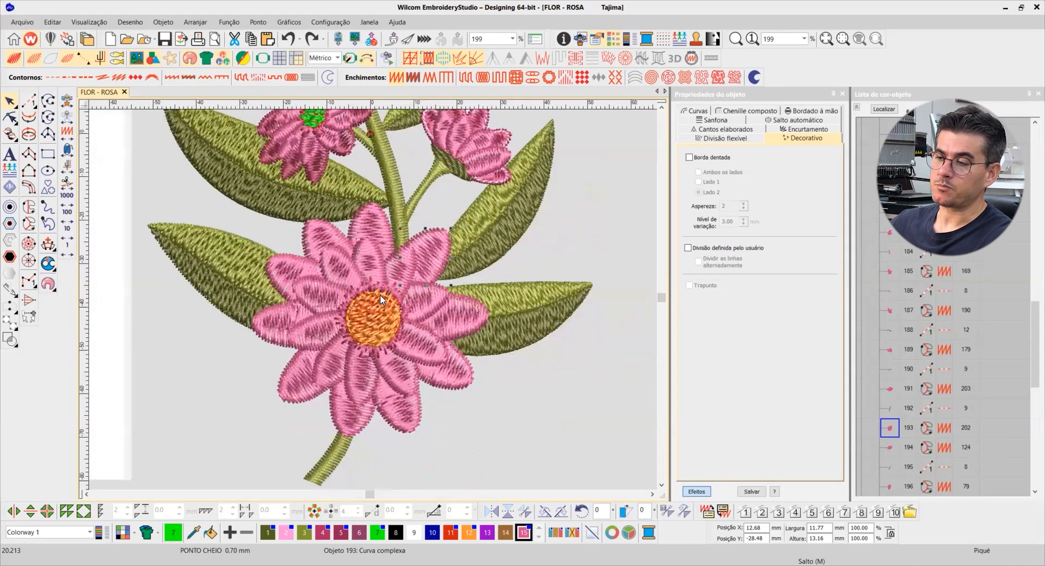
{"action": "scroll", "coordinate": [381, 301], "scroll_direction": "up", "scroll_amount": 2}
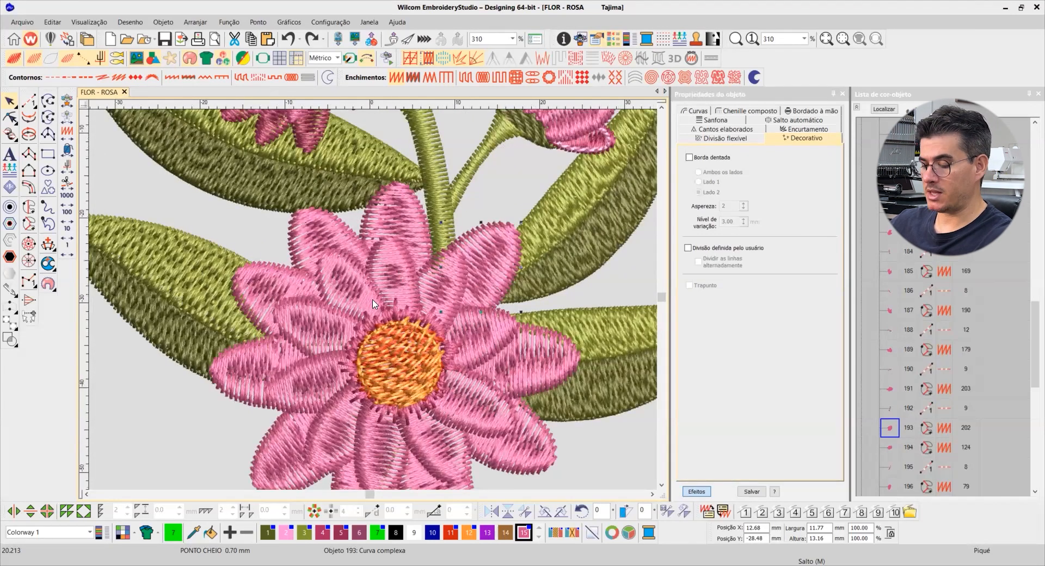
{"action": "scroll", "coordinate": [375, 303], "scroll_direction": "up", "scroll_amount": 2}
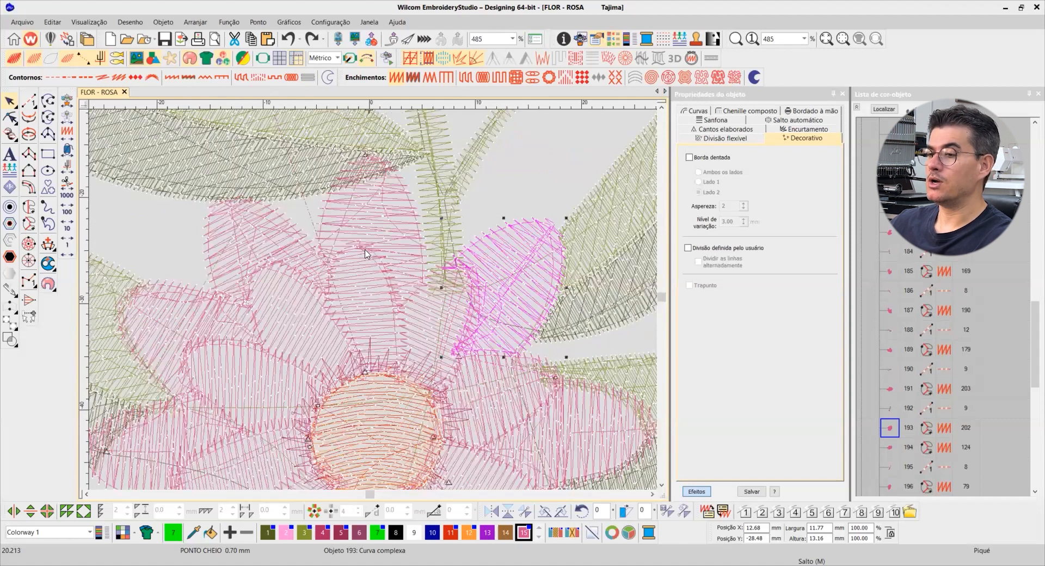
{"action": "key", "text": "Escape"}
{"action": "key", "text": "t"}
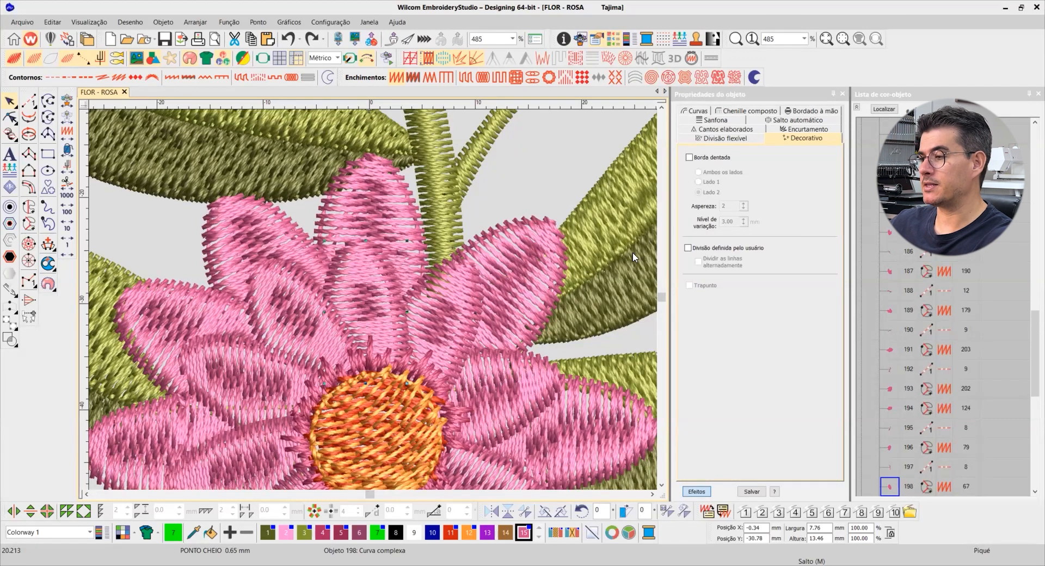
- Compare the inner and outer petal layers of the reference flower with those of the embroidered flower
{"action": "key", "text": "0"}
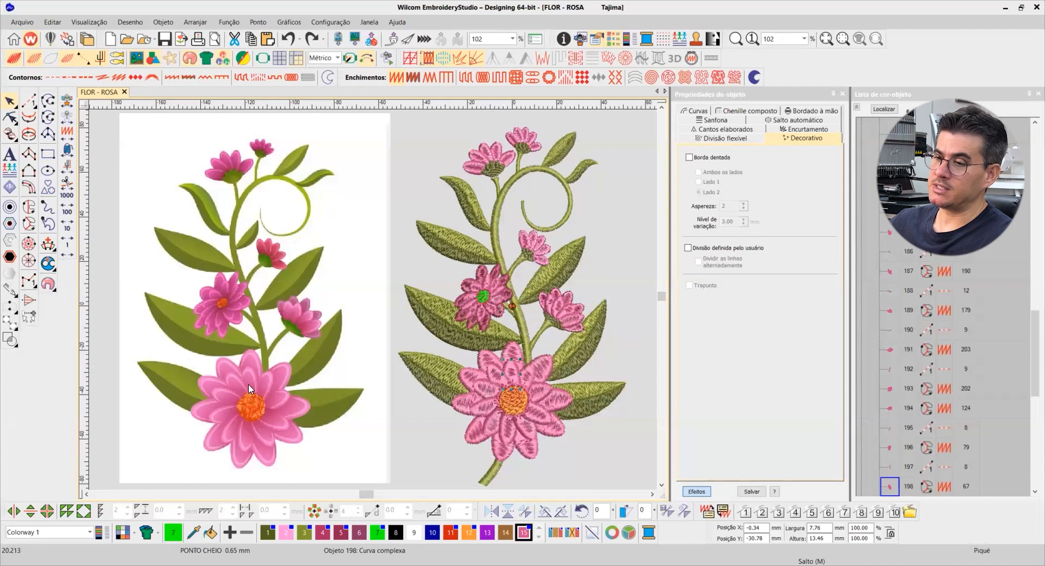
{"action": "scroll", "coordinate": [369, 300], "scroll_direction": "up", "scroll_amount": 4}
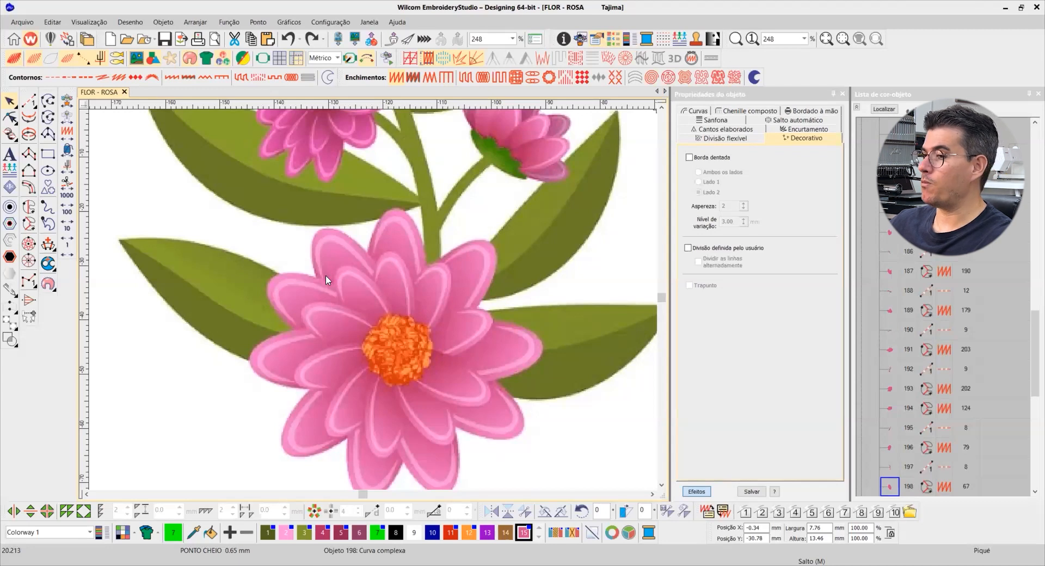
{"action": "scroll", "coordinate": [441, 333], "scroll_direction": "down", "scroll_amount": 2}
{"action": "scroll", "coordinate": [541, 299], "scroll_direction": "down", "scroll_amount": 1}
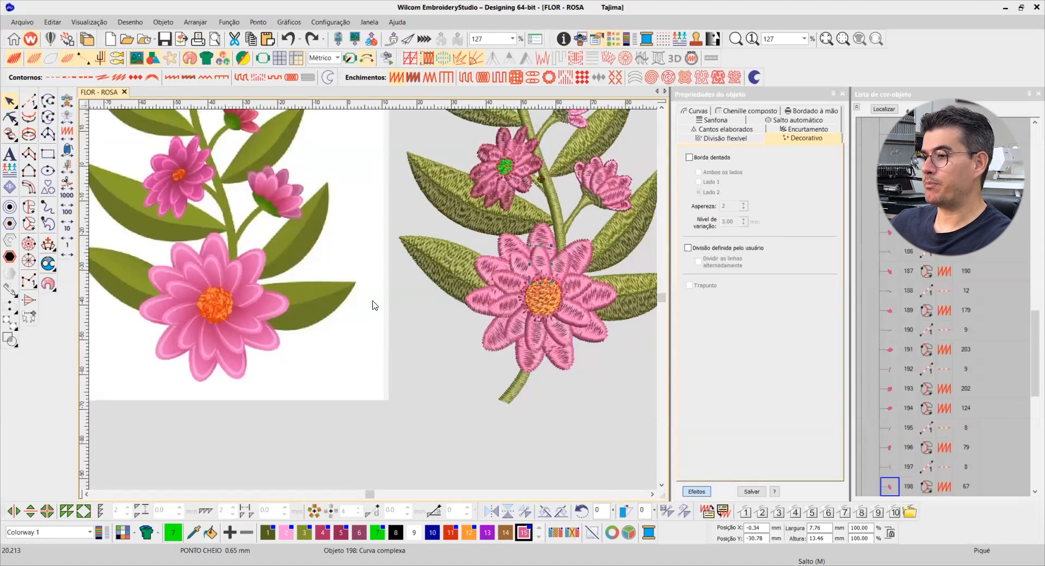
{"action": "scroll", "coordinate": [374, 305], "scroll_direction": "up", "scroll_amount": 2}
{"action": "scroll", "coordinate": [375, 308], "scroll_direction": "up", "scroll_amount": 1}
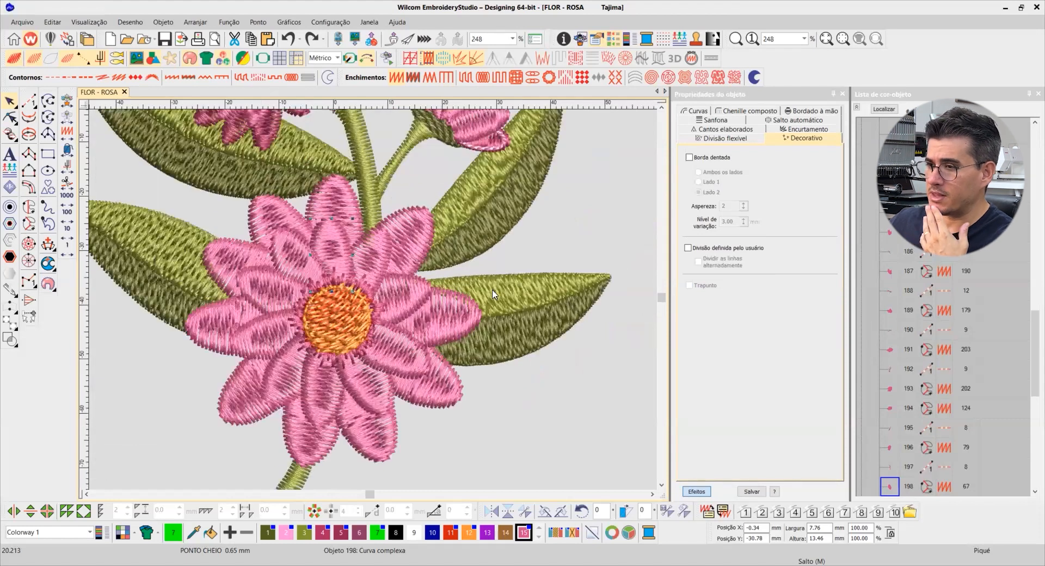
- Isolate the large flower with its petals, ring and orange center, and clear the selection
{"action": "left_click", "coordinate": [561, 435]}
{"action": "scroll", "coordinate": [364, 267], "scroll_direction": "down", "scroll_amount": 1}
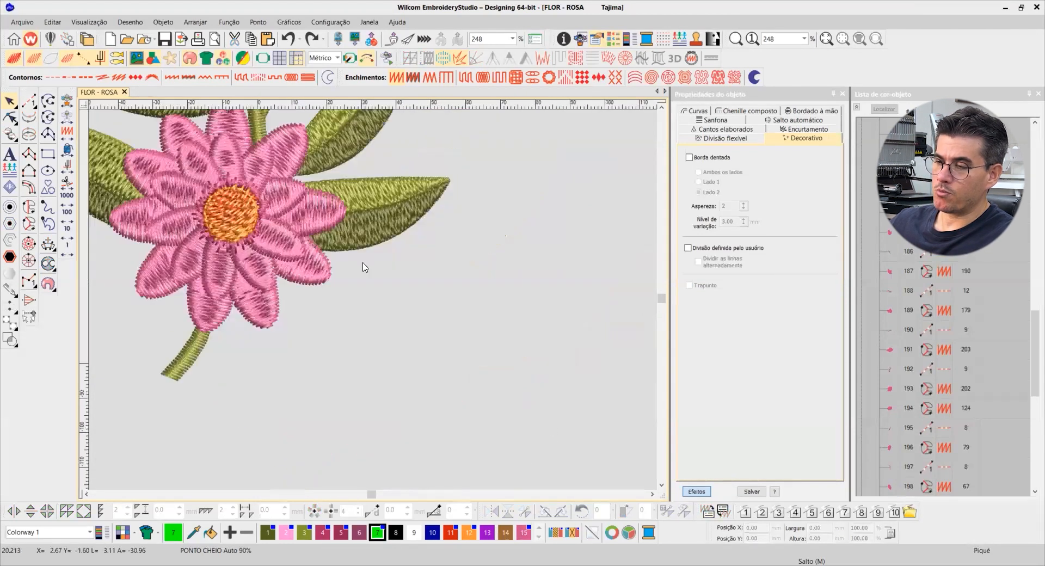
{"action": "scroll", "coordinate": [364, 267], "scroll_direction": "down", "scroll_amount": 2}
{"action": "left_click_drag", "start_coordinate": [388, 346], "coordinate": [151, 132]}
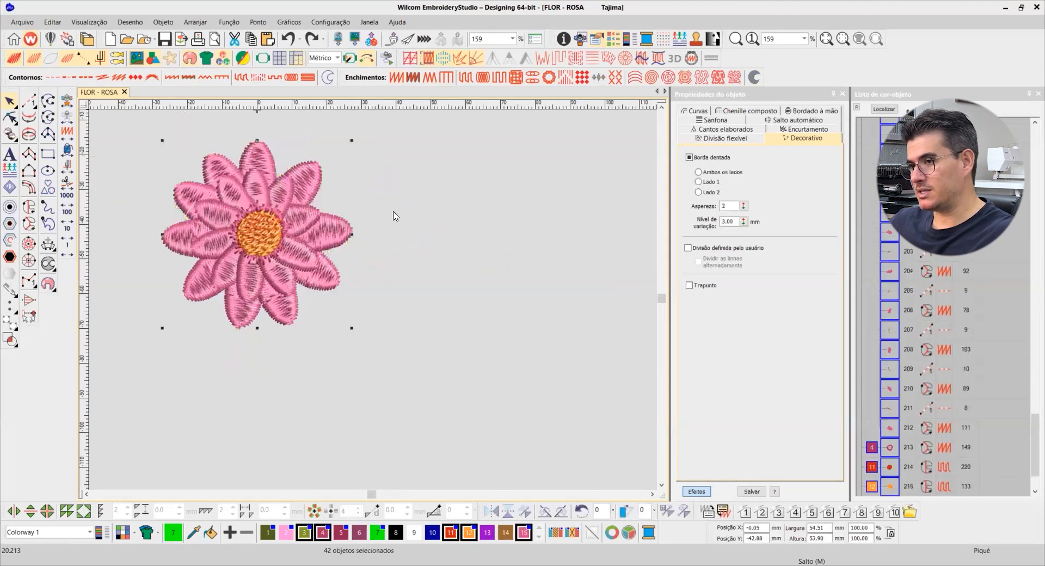
{"action": "left_click", "coordinate": [434, 212]}
{"action": "key", "text": "0"}
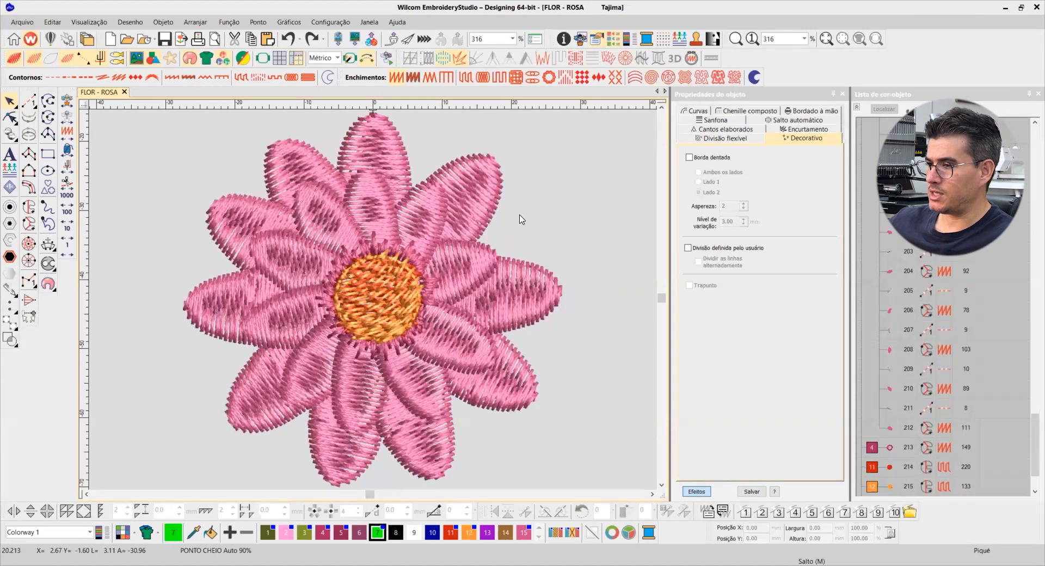
- Select all of the flower's petal objects in stitch view, leaving the jagged ring and the orange center fills out of the selection
{"action": "key", "text": "t"}
{"action": "key", "text": "t"}
{"action": "key", "text": "t"}
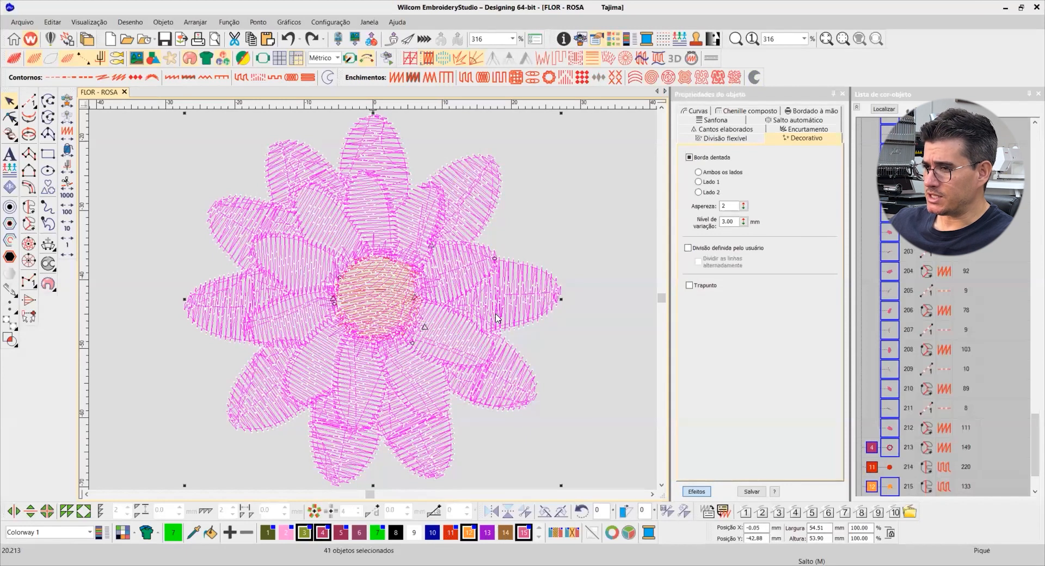
{"action": "left_click", "coordinate": [891, 490], "text": "ctrl"}
{"action": "left_click", "coordinate": [390, 246], "text": "ctrl"}
{"action": "left_click", "coordinate": [384, 214], "text": "ctrl"}
{"action": "left_click", "coordinate": [371, 250], "text": "ctrl"}
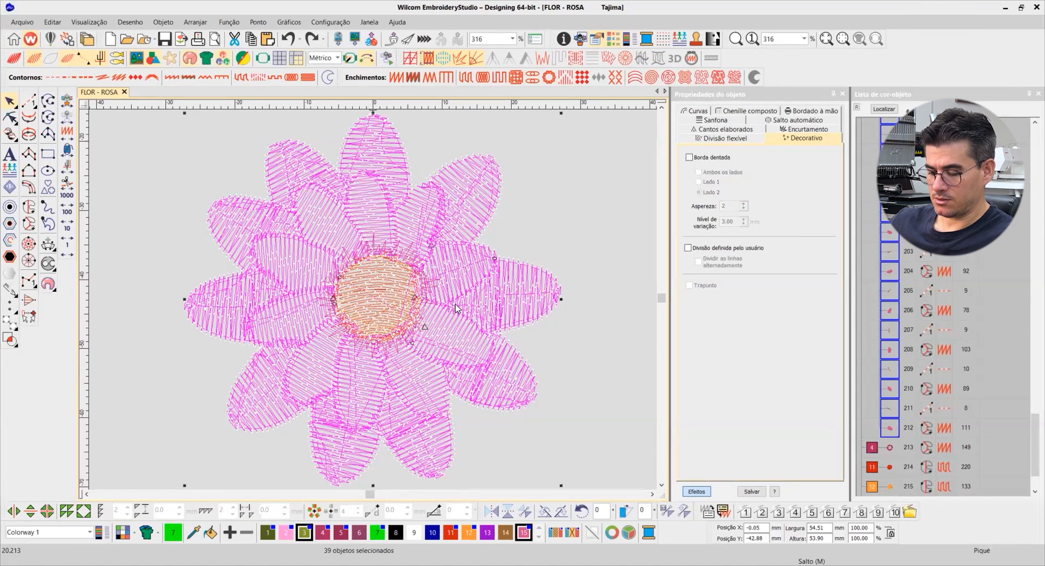
- Isolate the selected petals and compare them in stitch view and realistic thread view
{"action": "key", "text": "shift+s"}
{"action": "key", "text": "t"}
{"action": "key", "text": "t"}
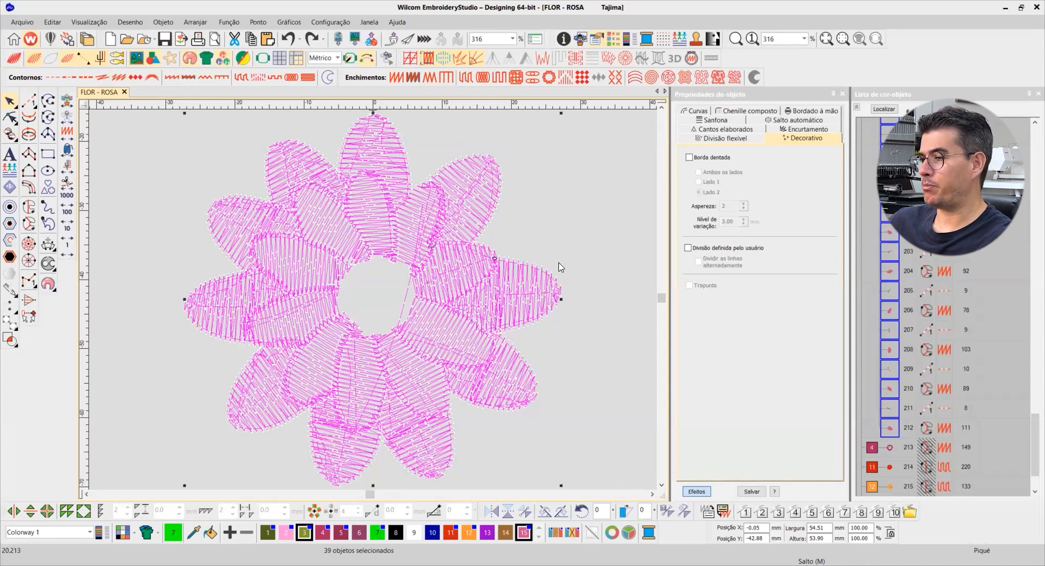
{"action": "key", "text": "t"}
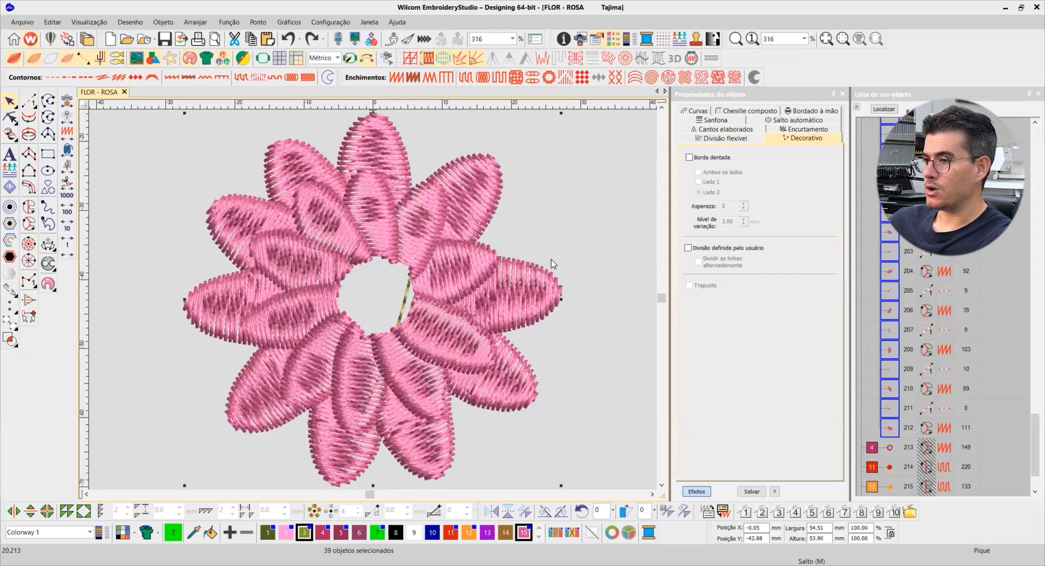
{"action": "key", "text": "t"}
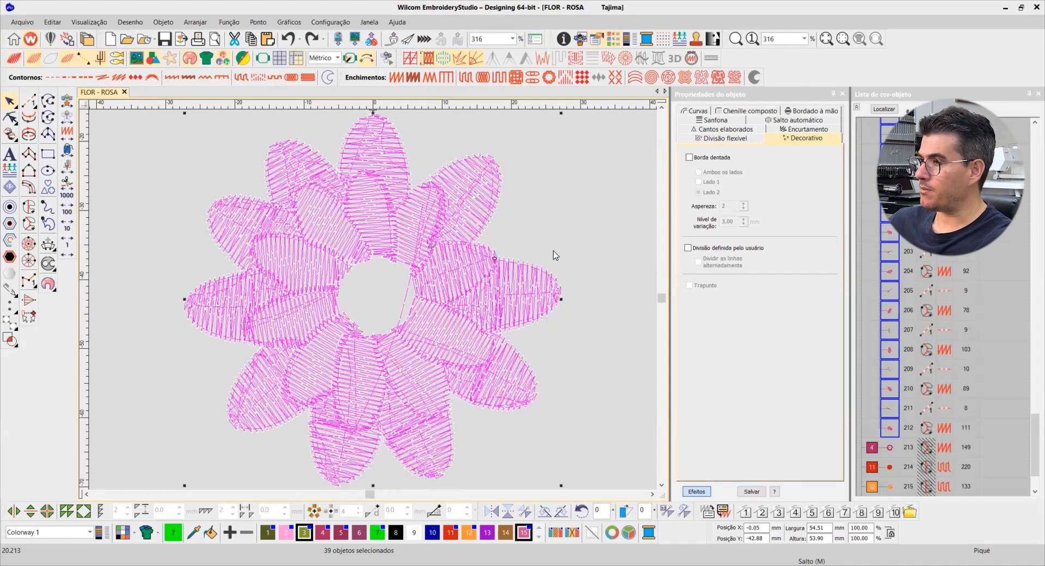
{"action": "key", "text": "t"}
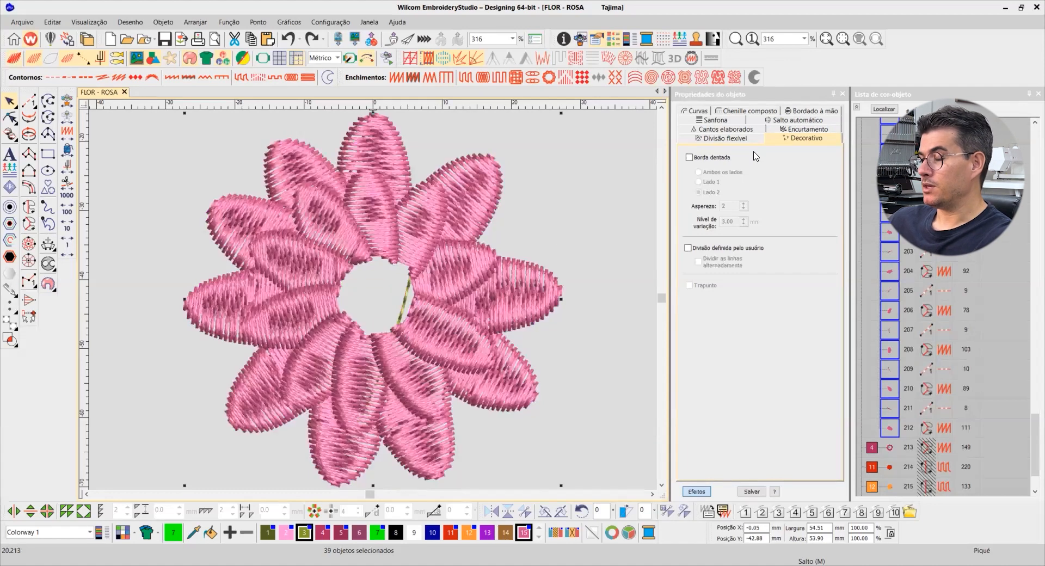
- Show the petals' fill properties and set the satin stitch count adjustment to 2
{"action": "left_click", "coordinate": [697, 491]}
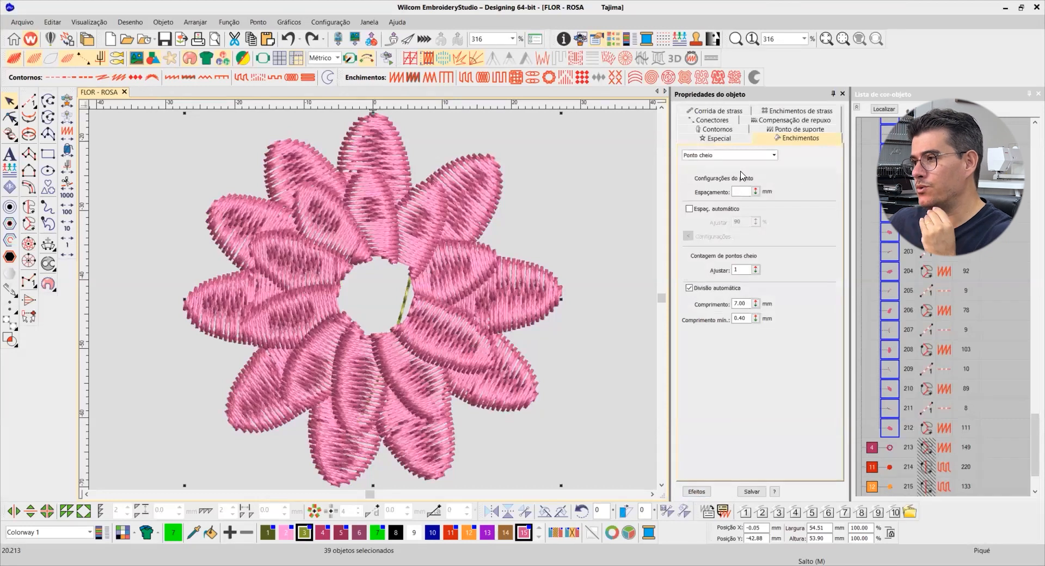
{"action": "double_click", "coordinate": [740, 269]}
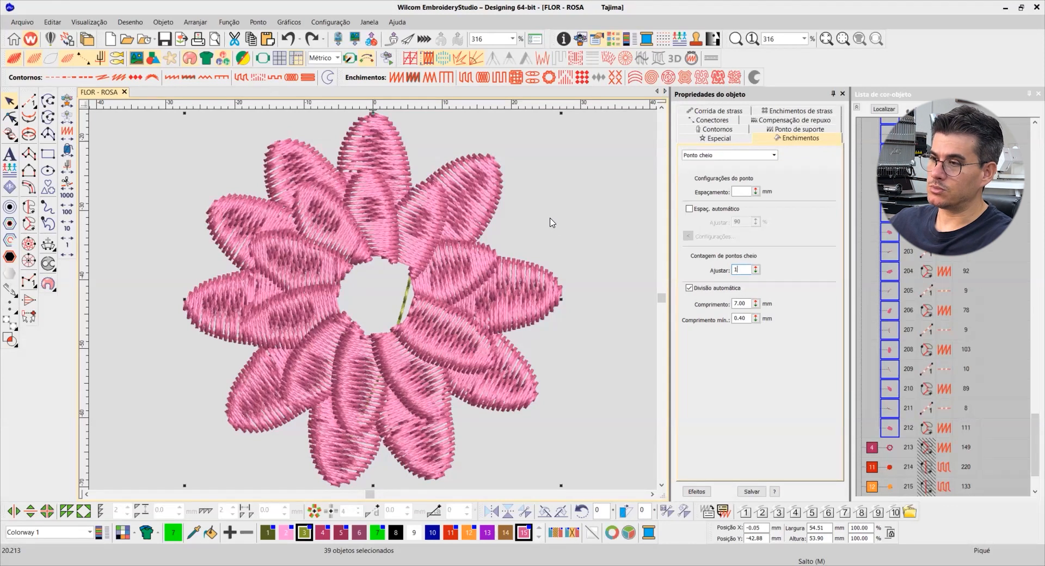
{"action": "key", "text": "Return"}
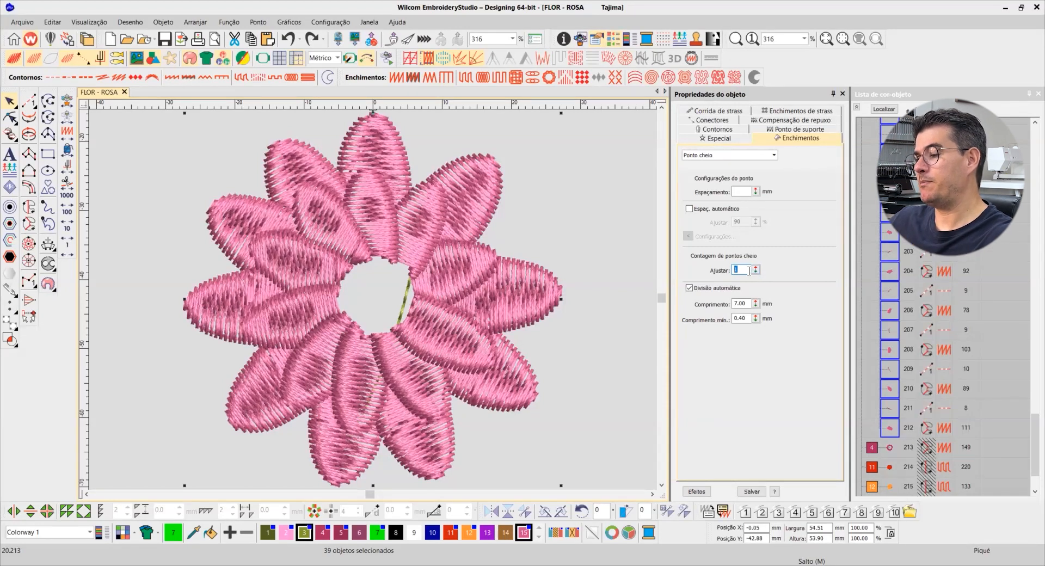
{"action": "type", "text": "1"}
{"action": "type", "text": "2"}
{"action": "key", "text": "Return"}
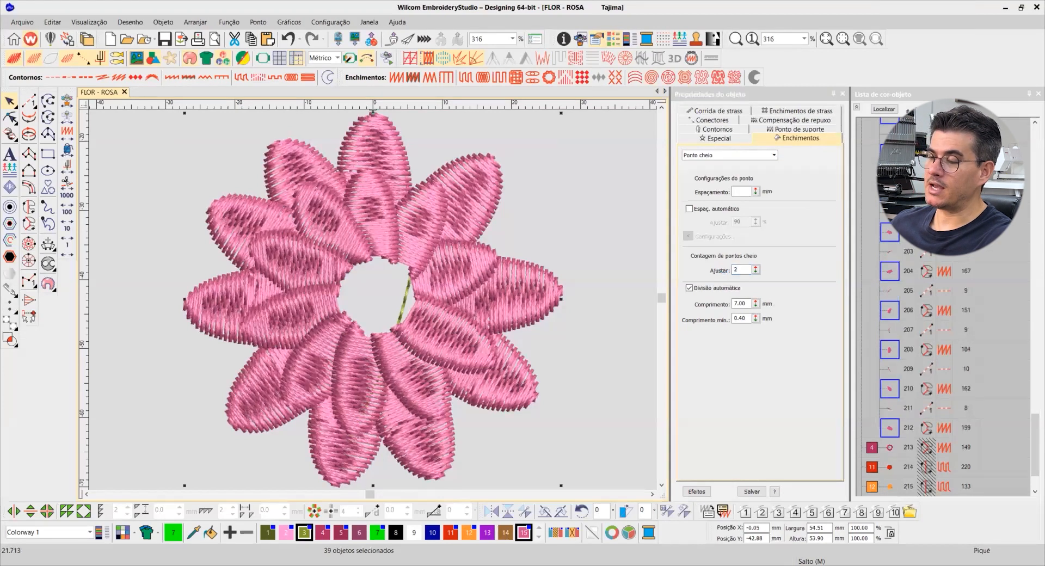
- Try a satin stitch count of 3 on the petals, and undo the count changes
{"action": "left_click", "coordinate": [745, 270]}
{"action": "type", "text": "3"}
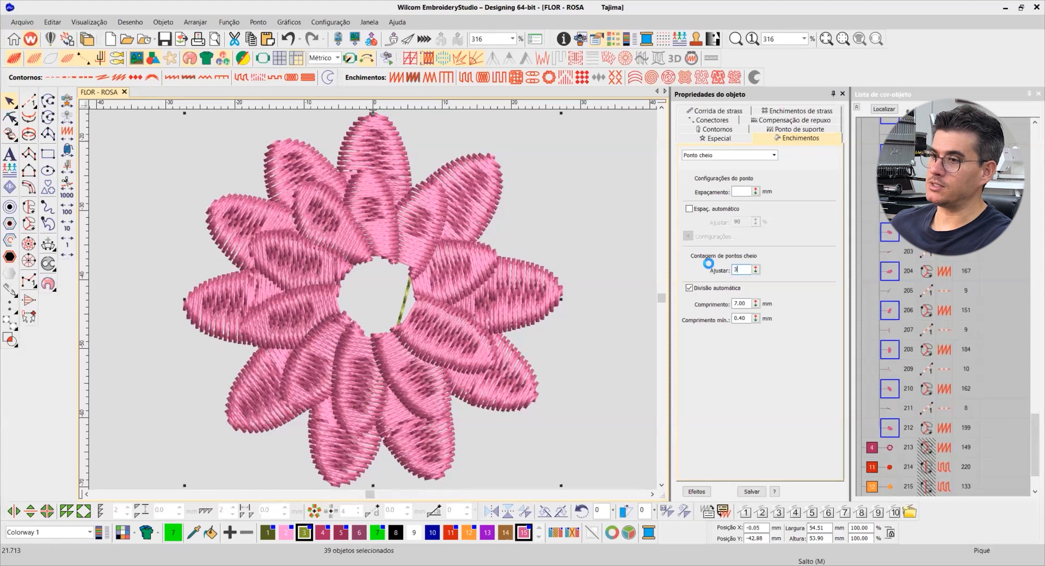
{"action": "key", "text": "Return"}
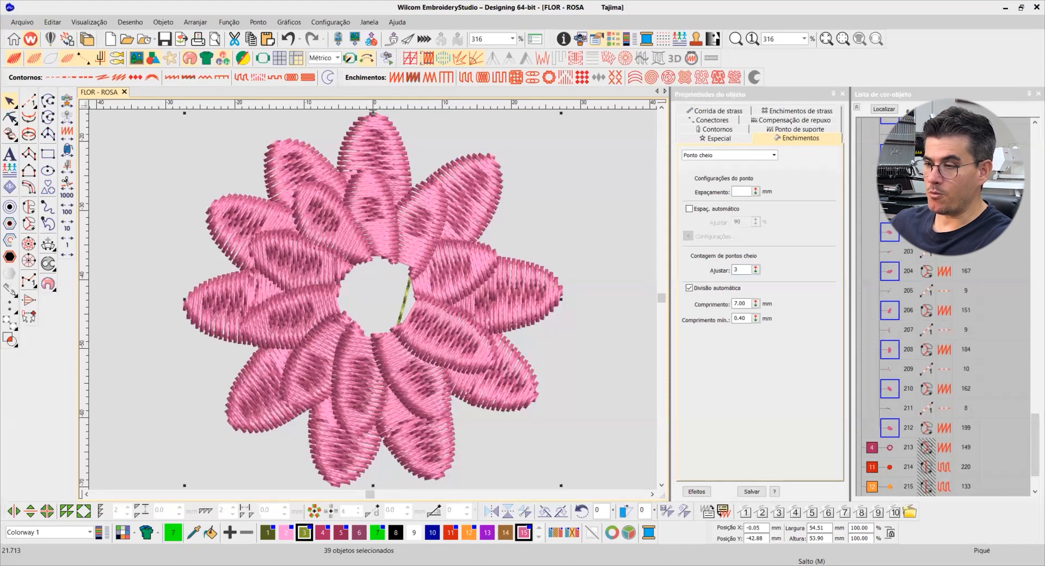
{"action": "left_click", "coordinate": [289, 39]}
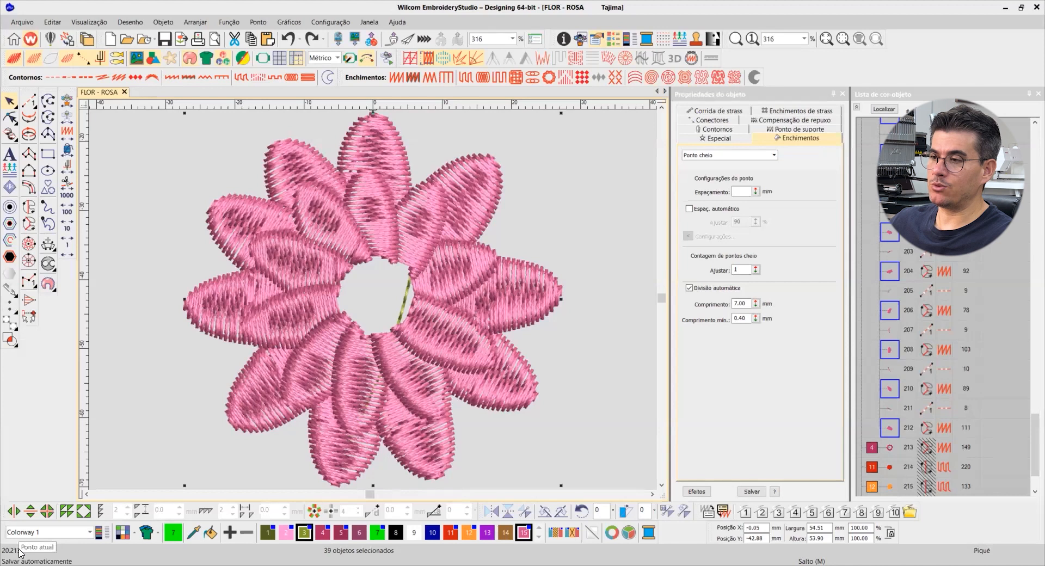
- Set the petals' satin stitch count to 2 and examine the upper petals' stitches up close
{"action": "double_click", "coordinate": [742, 269]}
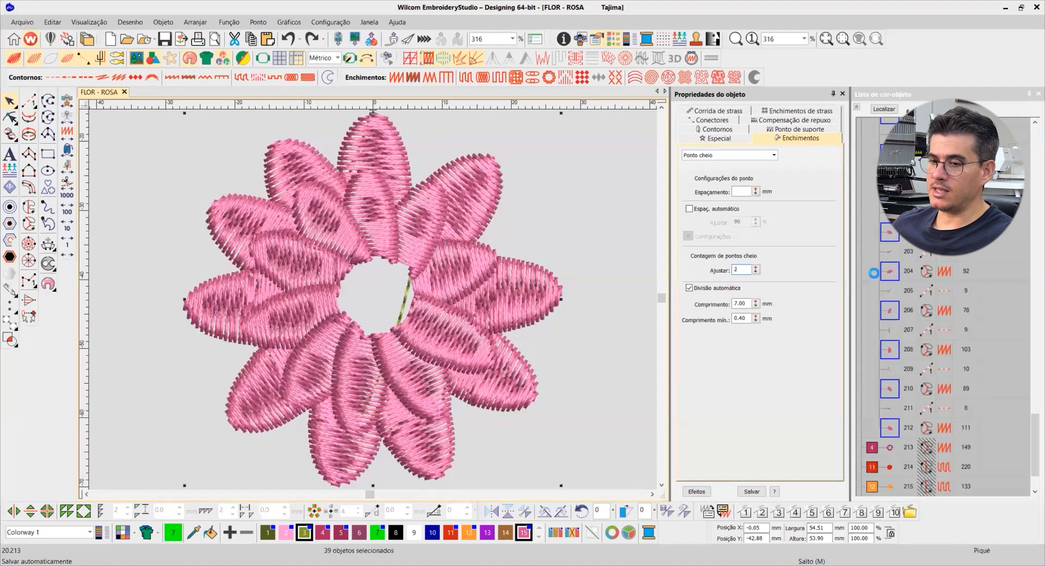
{"action": "key", "text": "Return"}
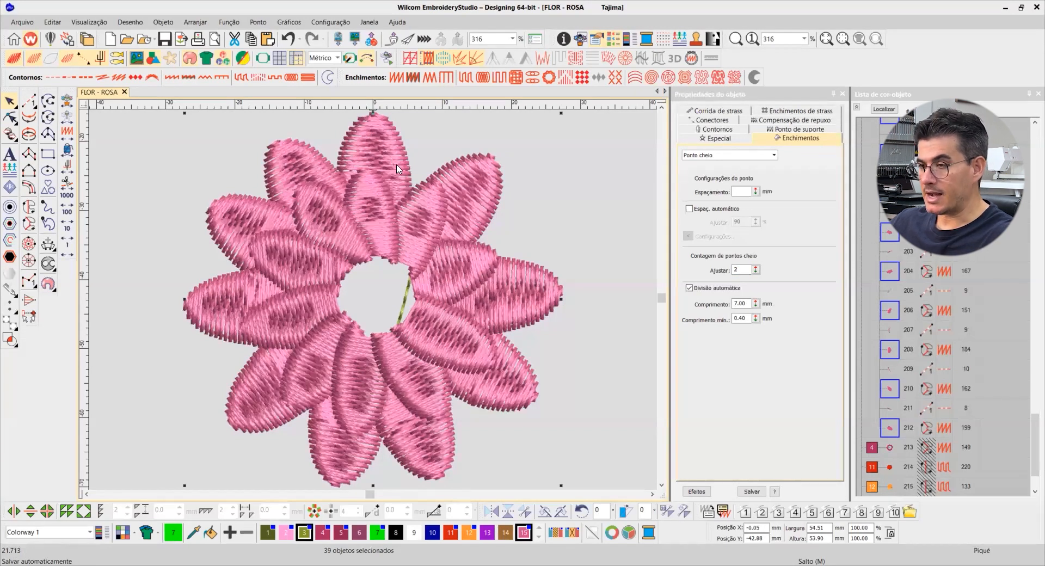
{"action": "key", "text": "t"}
{"action": "scroll", "coordinate": [381, 179], "scroll_direction": "up", "scroll_amount": 3}
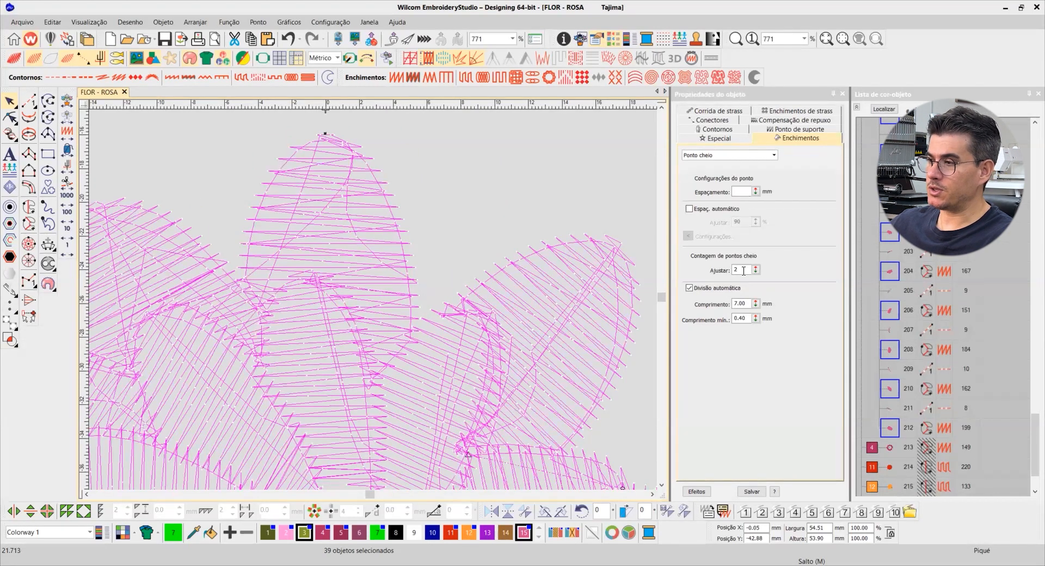
- Set the satin stitch count of the selected petals to 3
{"action": "left_click_drag", "start_coordinate": [741, 270], "coordinate": [709, 264]}
{"action": "type", "text": "3"}
{"action": "key", "text": "Return"}
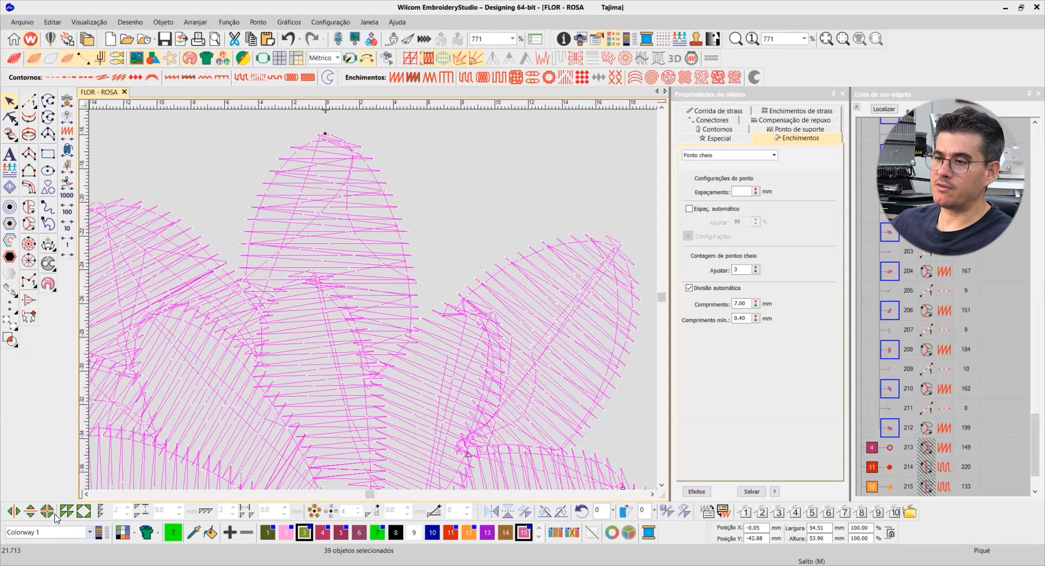
- Set the satin stitch count to 4 for all selected petals and view the isolated flower at 100% scale
{"action": "left_click_drag", "start_coordinate": [734, 268], "coordinate": [704, 270]}
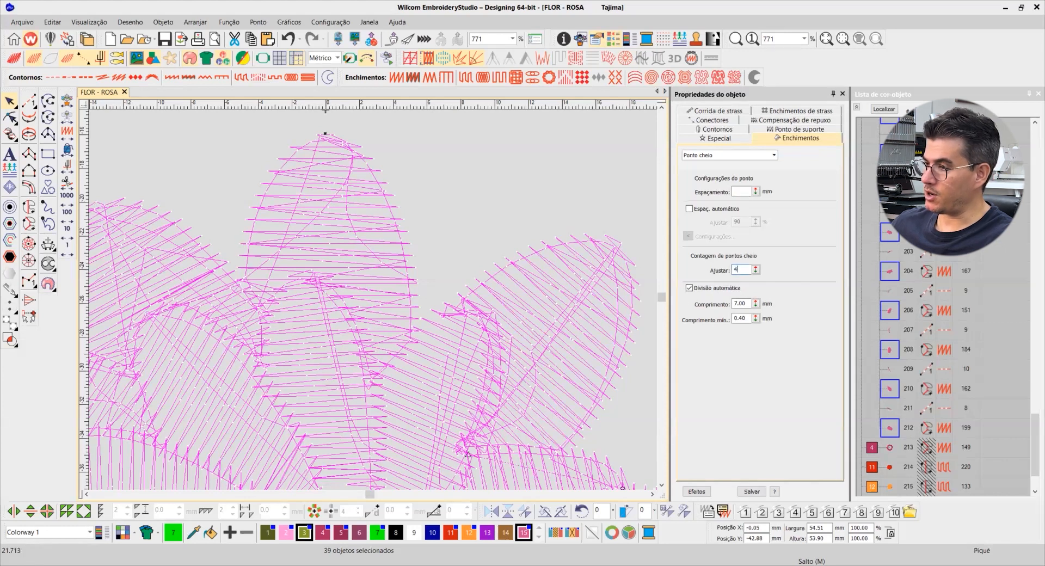
{"action": "type", "text": "4"}
{"action": "key", "text": "Return"}
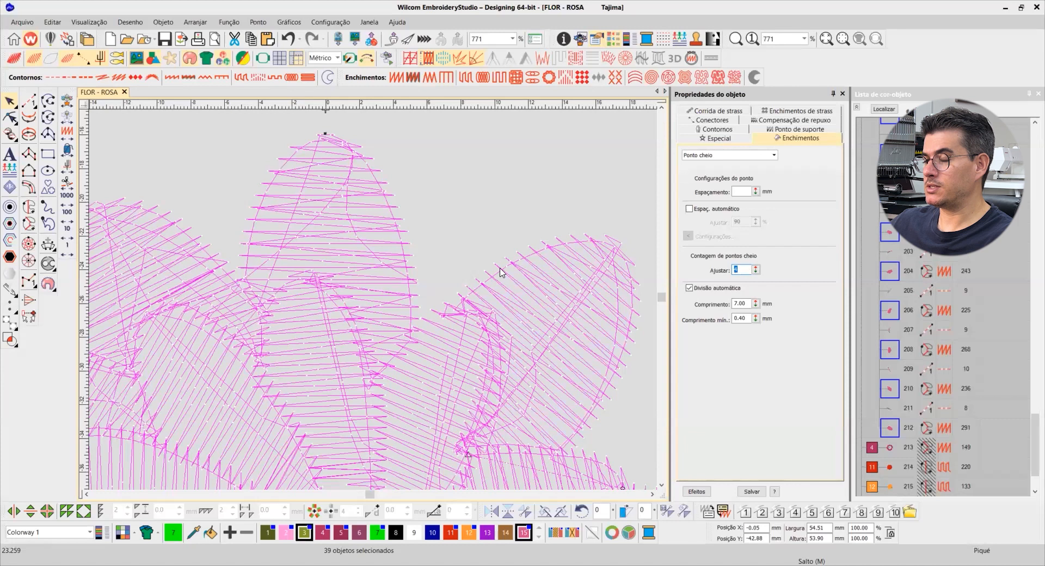
{"action": "left_click", "coordinate": [741, 270]}
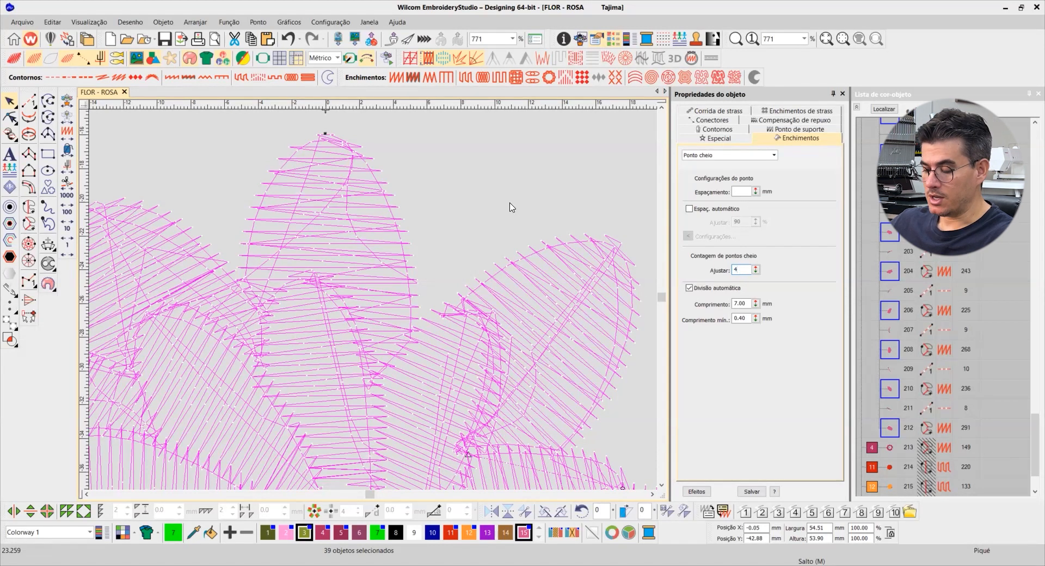
{"action": "left_click", "coordinate": [502, 177]}
{"action": "key", "text": "1"}
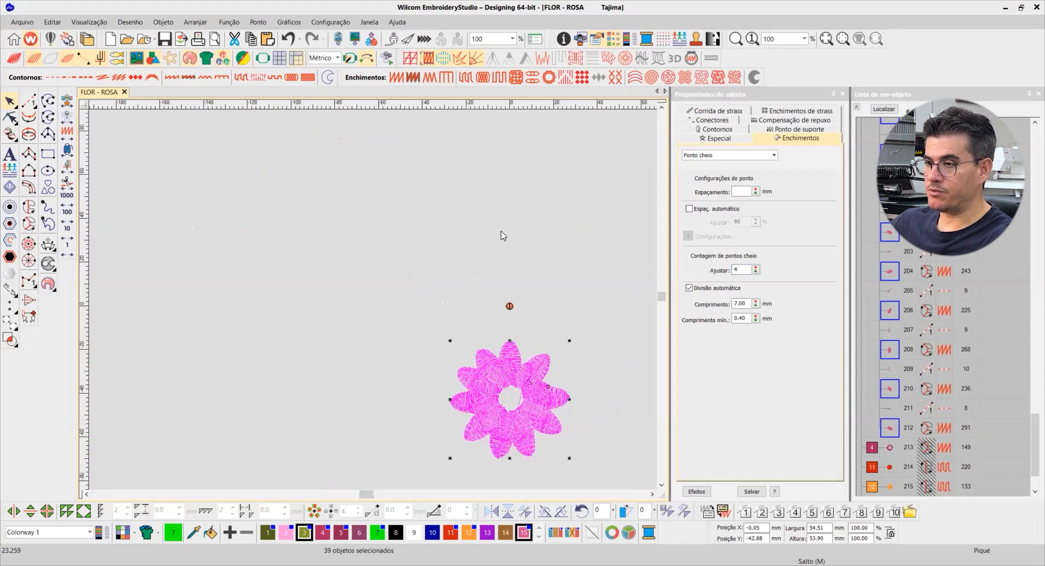
- Travel through the isolated flower's stitches in jumps of 1000, 100 and 10 until reaching the uppermost petal
{"action": "left_click_drag", "start_coordinate": [468, 368], "coordinate": [593, 464]}
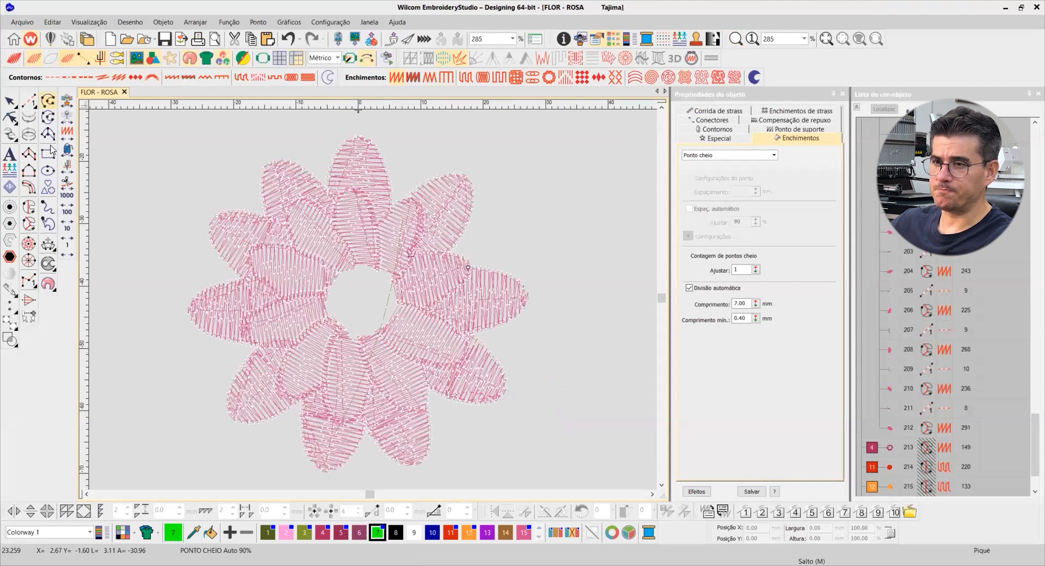
{"action": "left_click", "coordinate": [69, 201]}
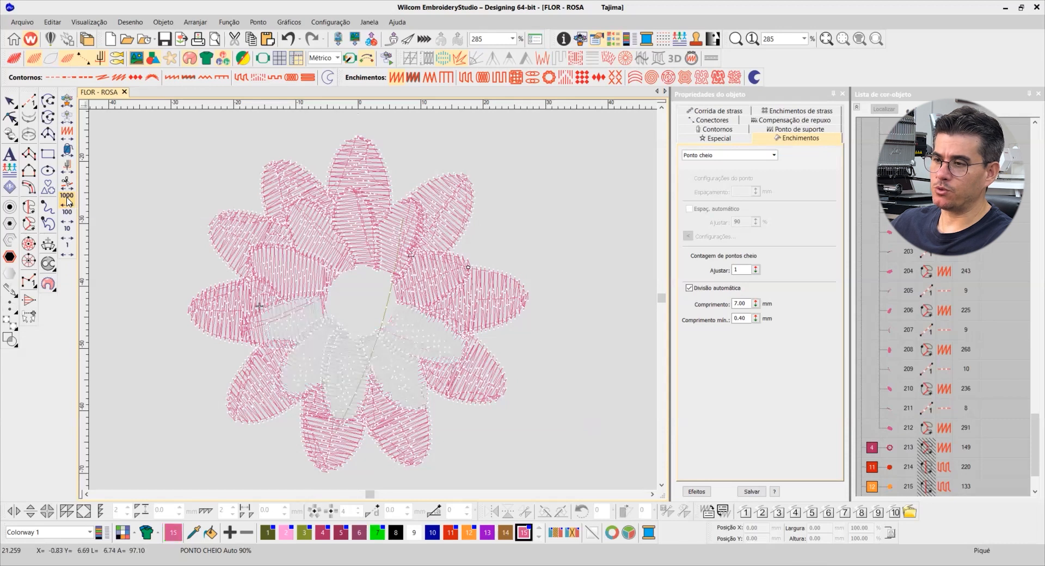
{"action": "left_click", "coordinate": [69, 201]}
{"action": "left_click", "coordinate": [68, 201]}
{"action": "left_click", "coordinate": [65, 253]}
{"action": "left_click_drag", "start_coordinate": [65, 253], "coordinate": [65, 235]}
{"action": "left_click", "coordinate": [65, 236]}
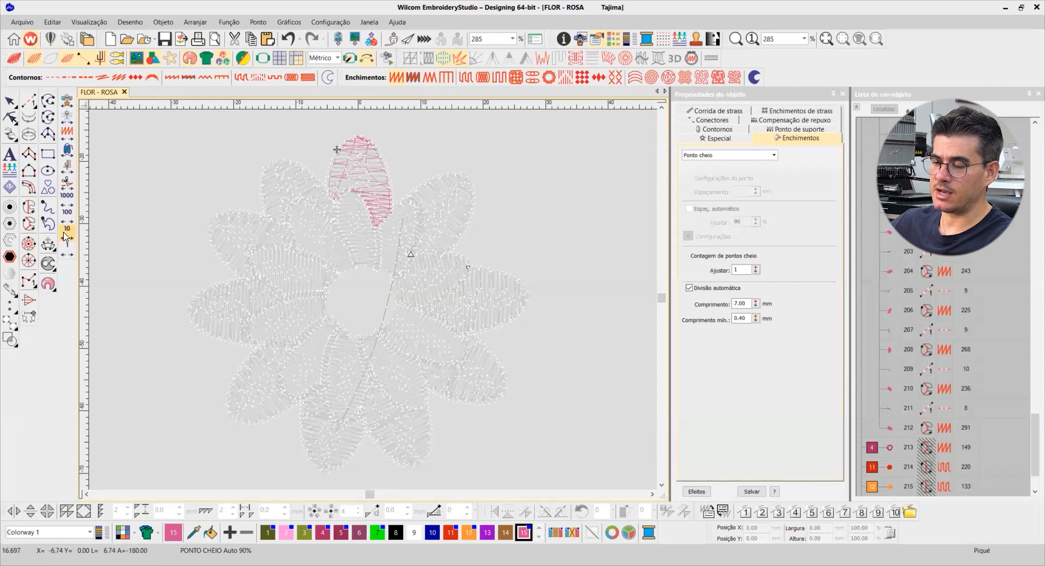
- Examine the uppermost petal up close, stepping one stitch at a time through its satin stitch sequence
{"action": "key", "text": "b"}
{"action": "left_click_drag", "start_coordinate": [305, 139], "coordinate": [430, 239]}
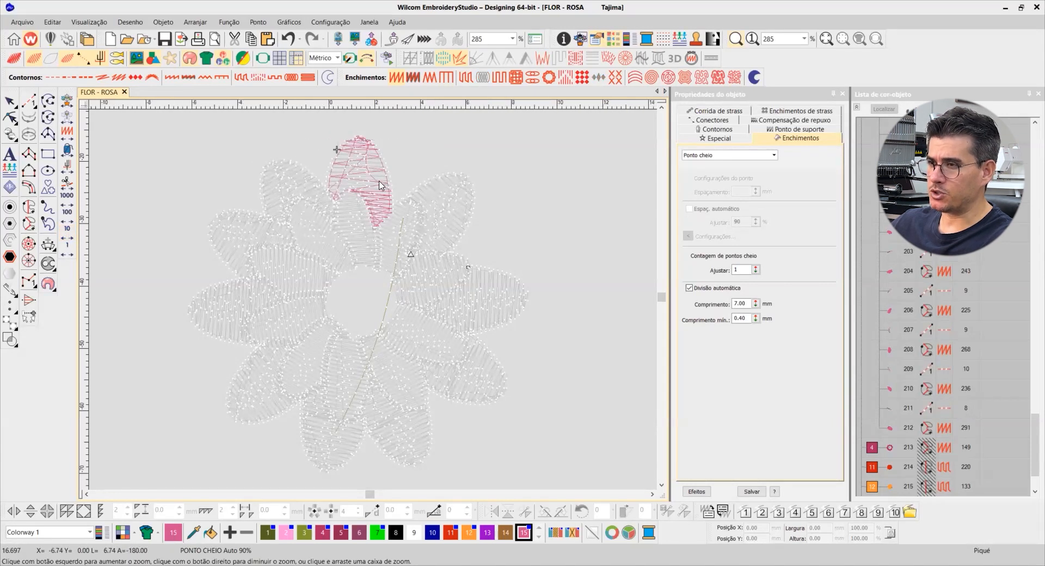
{"action": "scroll", "coordinate": [313, 210], "scroll_direction": "up", "scroll_amount": 1}
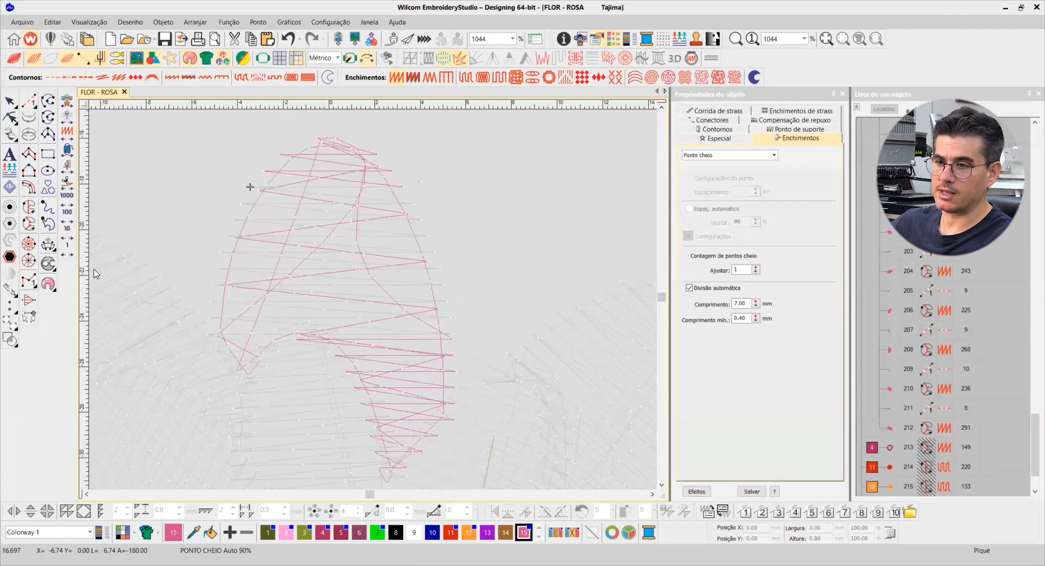
{"action": "left_click", "coordinate": [70, 254]}
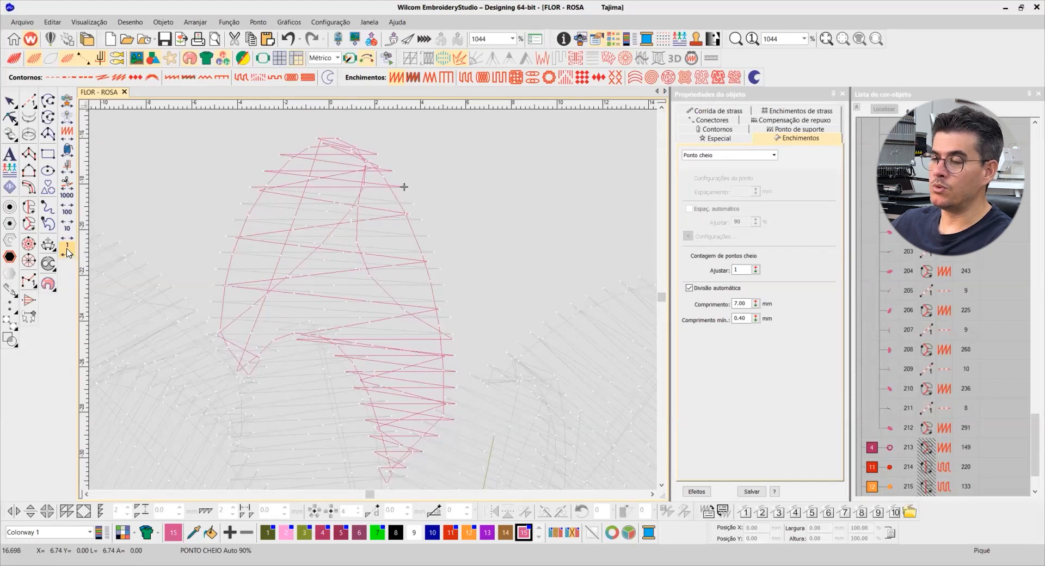
{"action": "left_click", "coordinate": [68, 252]}
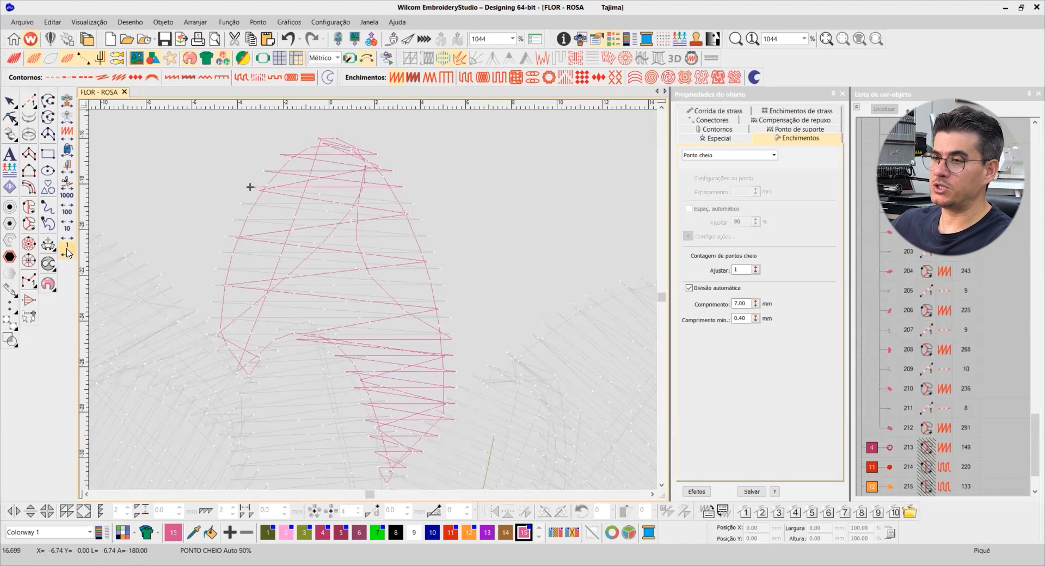
{"action": "left_click", "coordinate": [68, 253]}
{"action": "left_click", "coordinate": [68, 252]}
{"action": "left_click", "coordinate": [68, 252]}
{"action": "left_click", "coordinate": [68, 252]}
{"action": "left_click", "coordinate": [68, 252]}
{"action": "left_click", "coordinate": [68, 252]}
{"action": "left_click", "coordinate": [68, 252]}
{"action": "left_click", "coordinate": [68, 252]}
{"action": "left_click", "coordinate": [68, 252]}
{"action": "left_click", "coordinate": [68, 251]}
{"action": "left_click", "coordinate": [68, 252]}
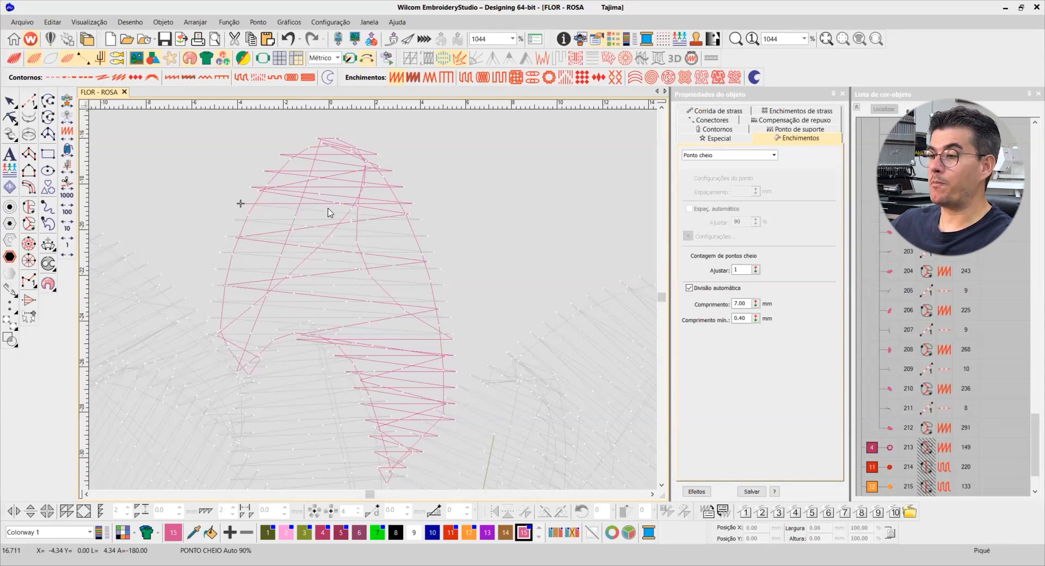
{"action": "left_click", "coordinate": [64, 251]}
{"action": "left_click", "coordinate": [64, 251]}
{"action": "left_click", "coordinate": [64, 251]}
{"action": "left_click", "coordinate": [64, 251]}
{"action": "left_click", "coordinate": [64, 251]}
{"action": "left_click", "coordinate": [64, 252]}
{"action": "left_click", "coordinate": [64, 252]}
{"action": "left_click", "coordinate": [64, 251]}
{"action": "left_click", "coordinate": [64, 252]}
{"action": "left_click", "coordinate": [64, 251]}
{"action": "left_click", "coordinate": [64, 251]}
{"action": "left_click", "coordinate": [64, 251]}
{"action": "left_click", "coordinate": [64, 252]}
{"action": "left_click", "coordinate": [64, 252]}
{"action": "left_click", "coordinate": [64, 251]}
{"action": "left_click", "coordinate": [64, 252]}
{"action": "left_click", "coordinate": [64, 251]}
{"action": "left_click", "coordinate": [64, 252]}
{"action": "left_click", "coordinate": [64, 251]}
{"action": "left_click", "coordinate": [64, 252]}
{"action": "left_click", "coordinate": [64, 251]}
{"action": "left_click", "coordinate": [64, 251]}
{"action": "left_click", "coordinate": [64, 251]}
{"action": "left_click", "coordinate": [64, 252]}
{"action": "left_click", "coordinate": [65, 251]}
{"action": "left_click", "coordinate": [64, 251]}
{"action": "left_click", "coordinate": [64, 251]}
{"action": "left_click", "coordinate": [64, 252]}
{"action": "left_click", "coordinate": [64, 251]}
{"action": "left_click", "coordinate": [65, 251]}
{"action": "left_click", "coordinate": [64, 251]}
{"action": "left_click", "coordinate": [64, 251]}
{"action": "left_click", "coordinate": [64, 251]}
{"action": "left_click", "coordinate": [65, 251]}
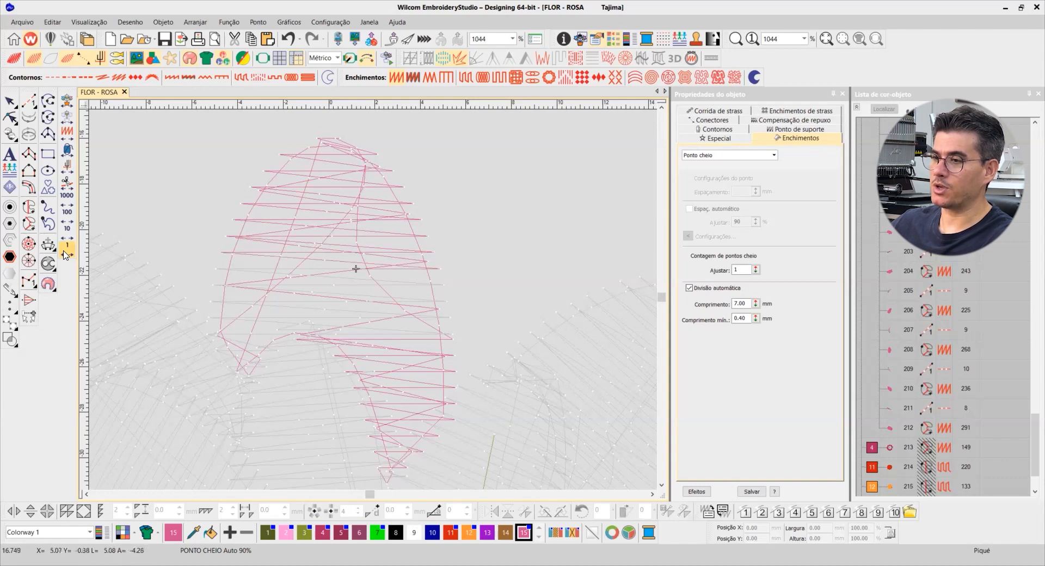
{"action": "left_click", "coordinate": [64, 252]}
{"action": "left_click", "coordinate": [64, 251]}
{"action": "left_click", "coordinate": [65, 252]}
{"action": "left_click", "coordinate": [64, 251]}
{"action": "left_click", "coordinate": [64, 252]}
{"action": "left_click", "coordinate": [65, 251]}
{"action": "left_click", "coordinate": [64, 252]}
{"action": "left_click", "coordinate": [64, 251]}
{"action": "left_click", "coordinate": [64, 251]}
{"action": "left_click", "coordinate": [64, 252]}
{"action": "left_click", "coordinate": [64, 251]}
{"action": "left_click", "coordinate": [64, 251]}
{"action": "left_click", "coordinate": [64, 252]}
{"action": "left_click", "coordinate": [64, 251]}
{"action": "left_click", "coordinate": [64, 252]}
{"action": "left_click", "coordinate": [64, 251]}
{"action": "left_click", "coordinate": [64, 252]}
{"action": "left_click", "coordinate": [64, 252]}
{"action": "left_click", "coordinate": [64, 251]}
{"action": "left_click", "coordinate": [64, 251]}
{"action": "left_click", "coordinate": [65, 252]}
- Return to the whole isolated flower with all its stitches and display it in realistic thread view
{"action": "left_click", "coordinate": [10, 102]}
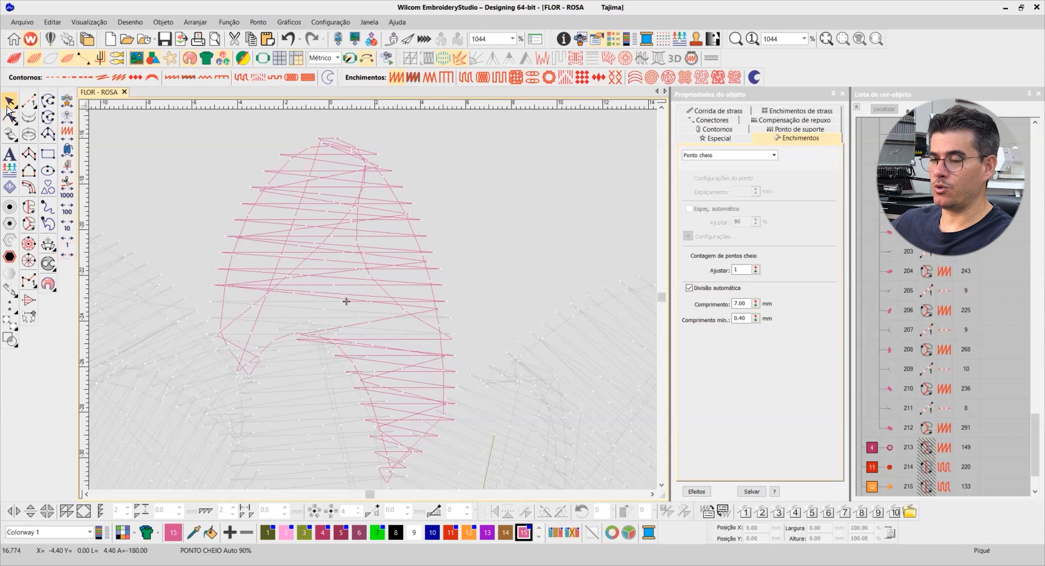
{"action": "key", "text": "0"}
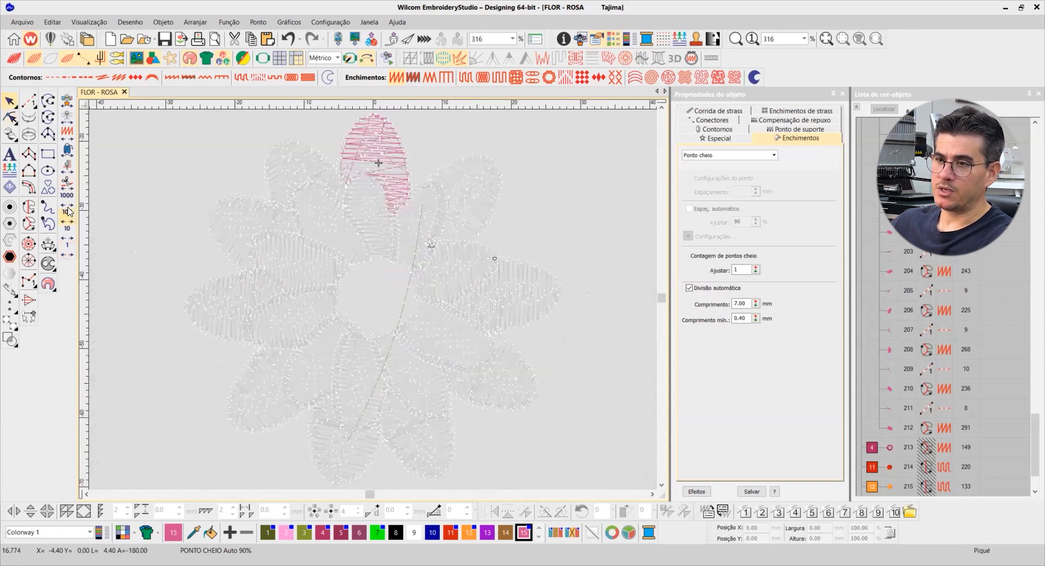
{"action": "left_click", "coordinate": [68, 208]}
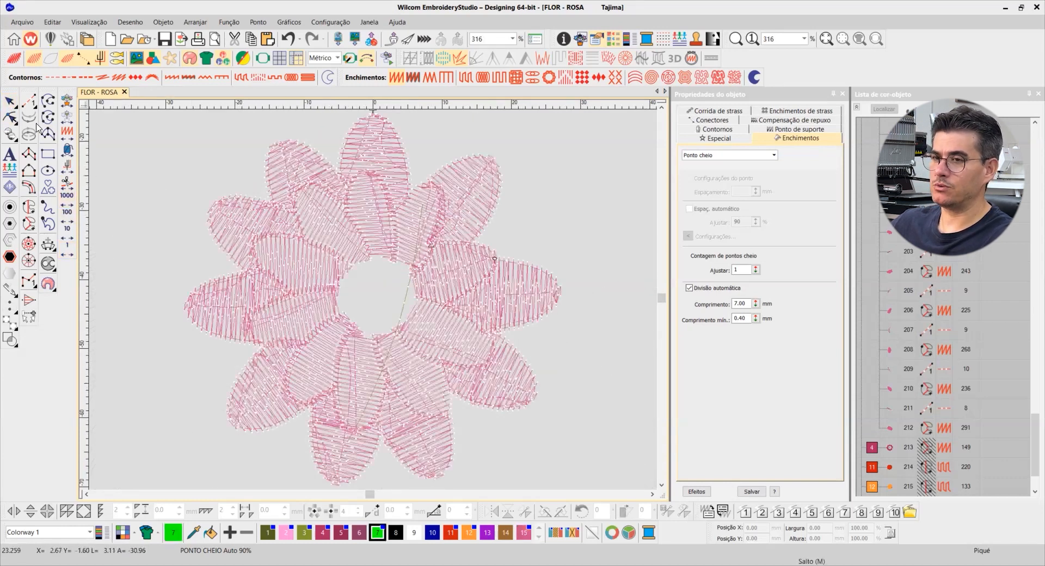
{"action": "key", "text": "t"}
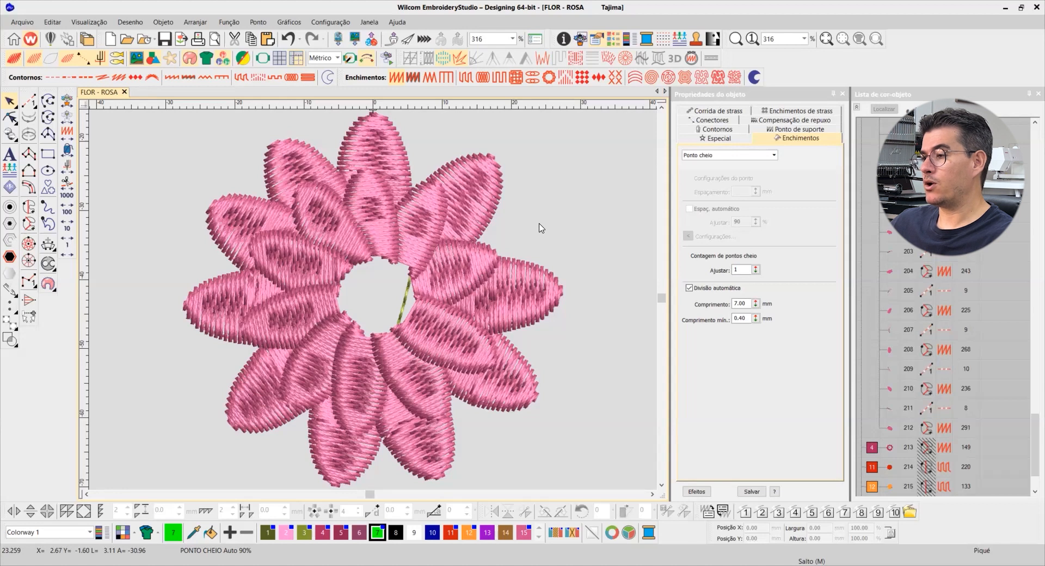
- Select all visible petal objects and set their satin stitch spacing to 1.50 mm
{"action": "key", "text": "ctrl+a"}
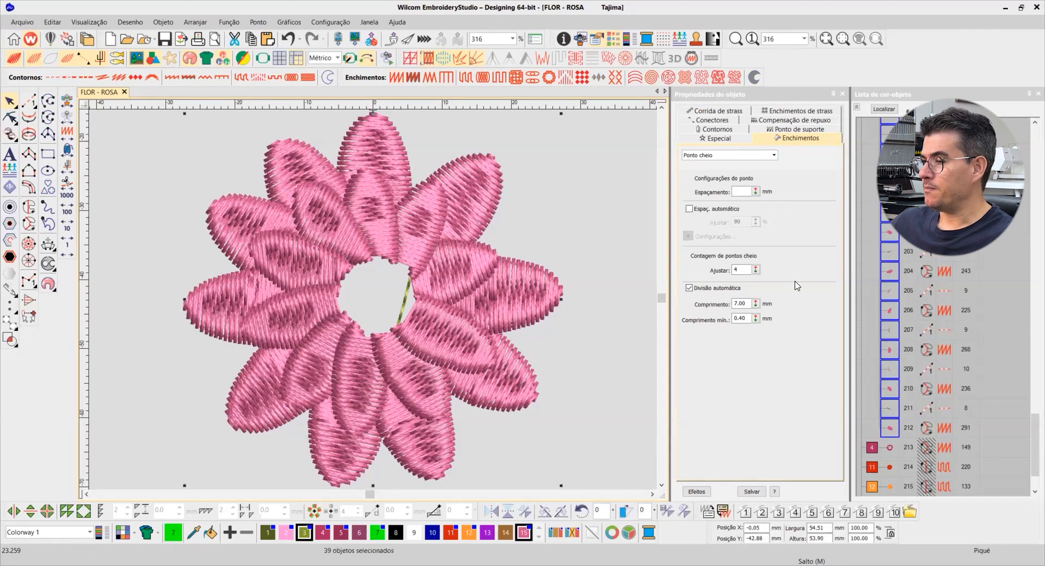
{"action": "double_click", "coordinate": [740, 269]}
{"action": "left_click", "coordinate": [747, 193]}
{"action": "type", "text": "1"}
{"action": "type", "text": ".5"}
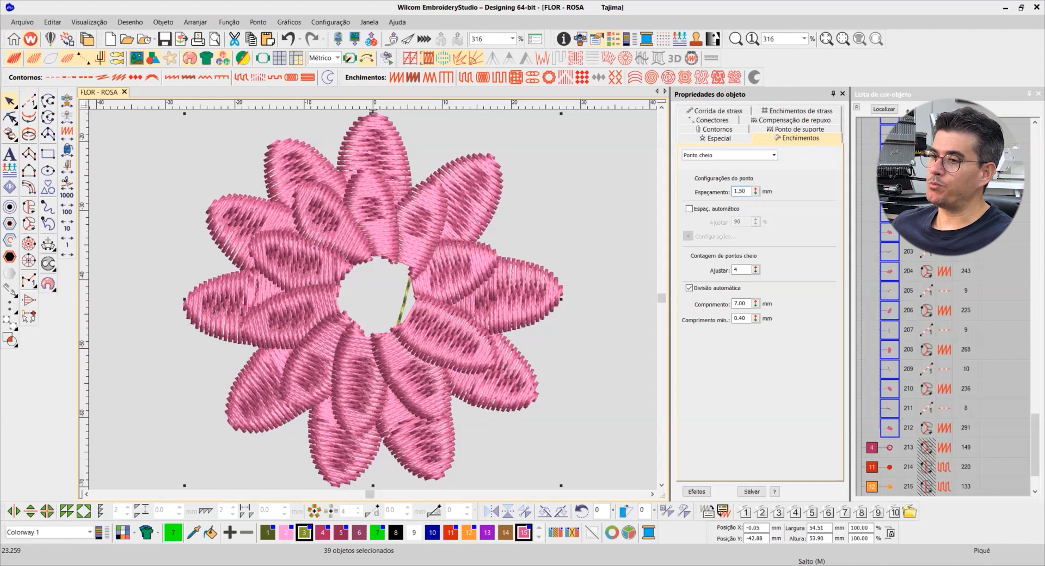
{"action": "type", "text": "0"}
{"action": "key", "text": "Return"}
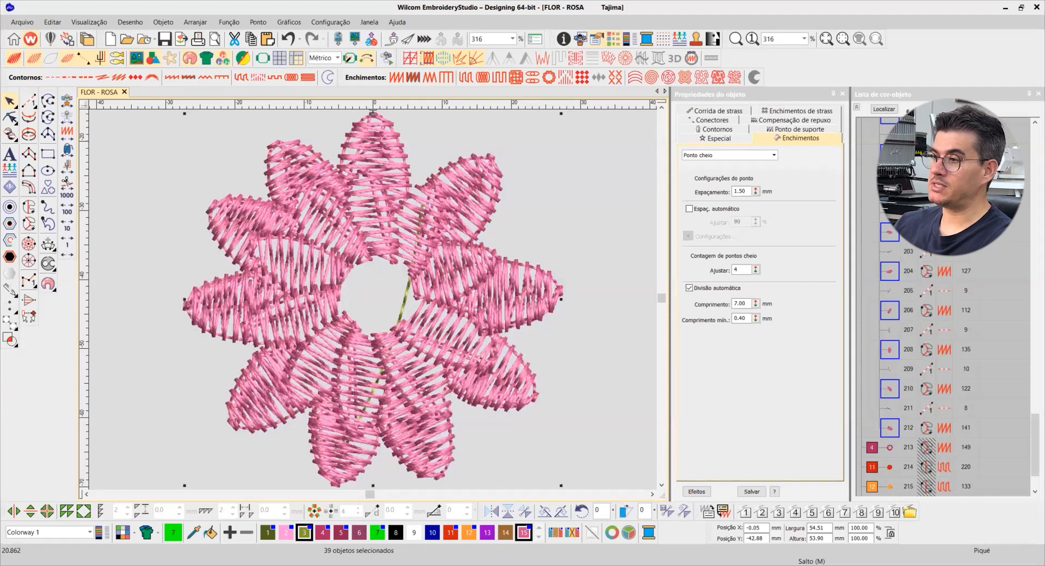
{"action": "double_click", "coordinate": [740, 191]}
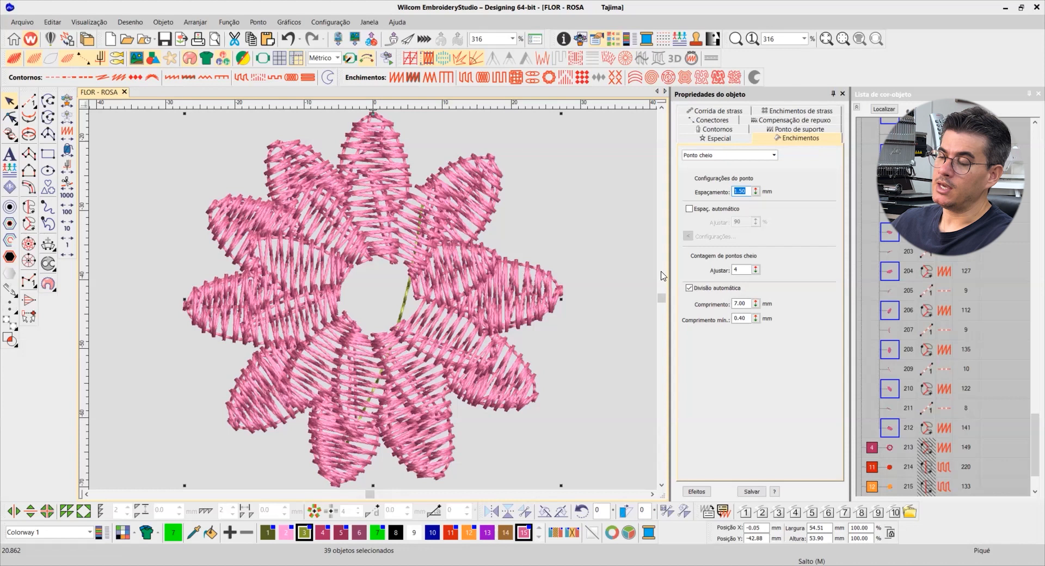
{"action": "left_click", "coordinate": [737, 270]}
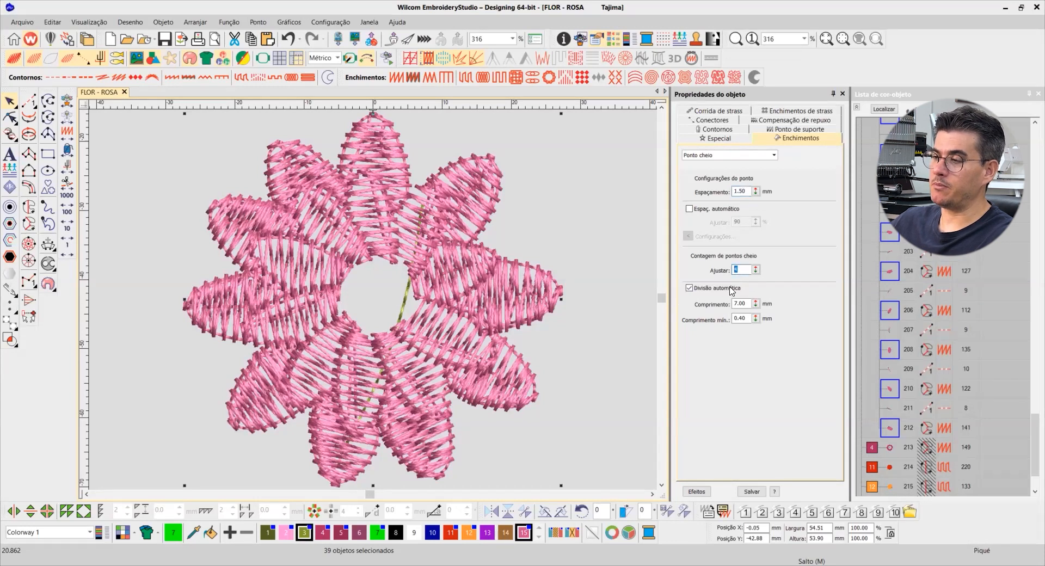
{"action": "left_click", "coordinate": [741, 191]}
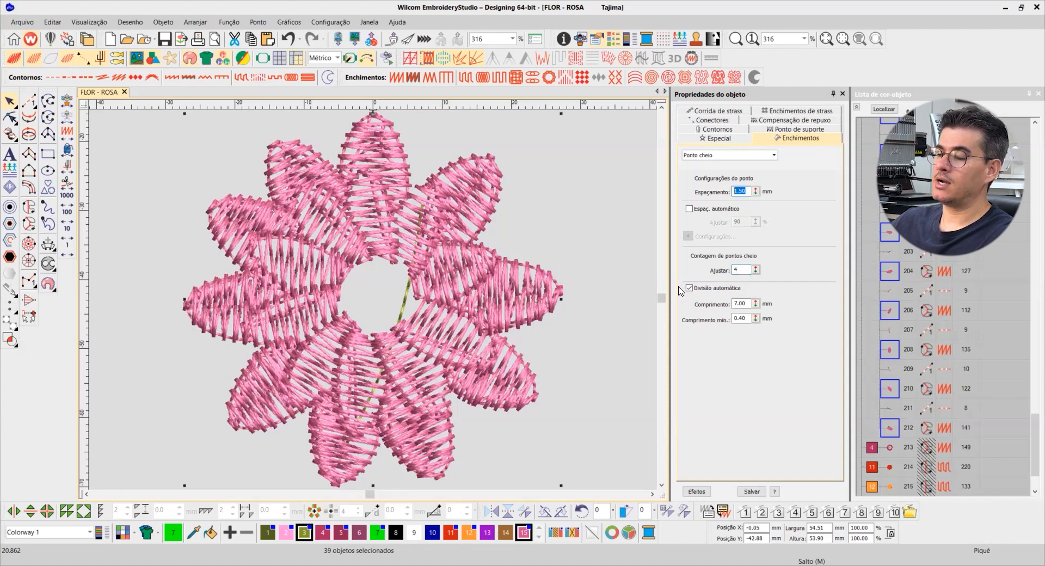
{"action": "double_click", "coordinate": [740, 269]}
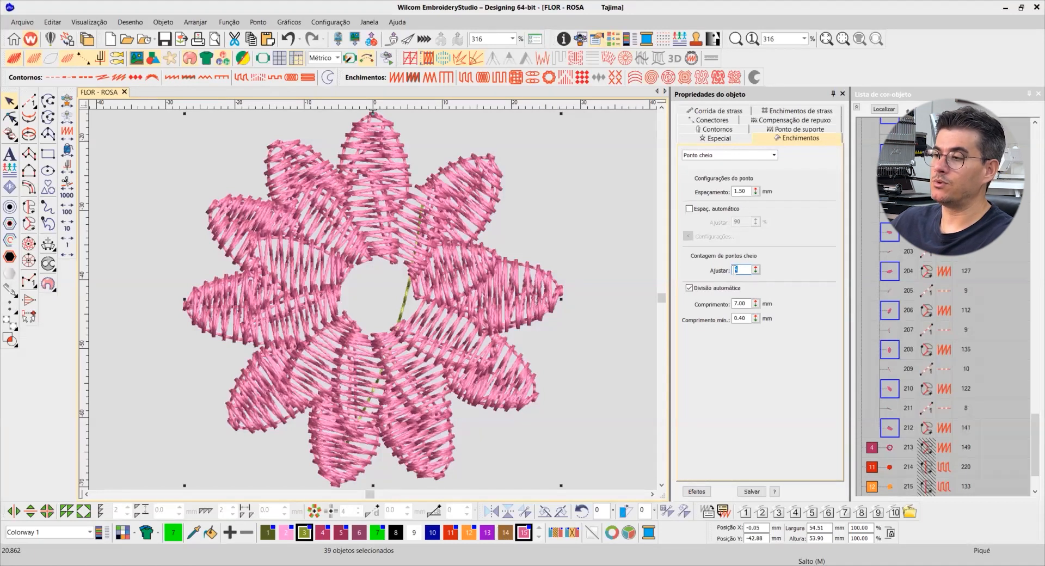
{"action": "left_click_drag", "start_coordinate": [748, 191], "coordinate": [710, 194]}
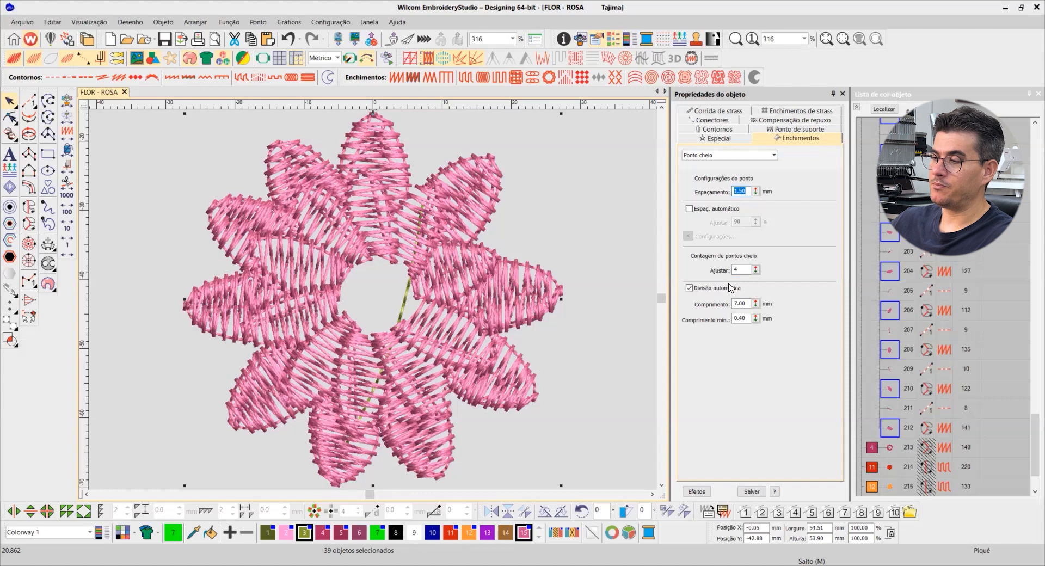
{"action": "key", "text": "Tab"}
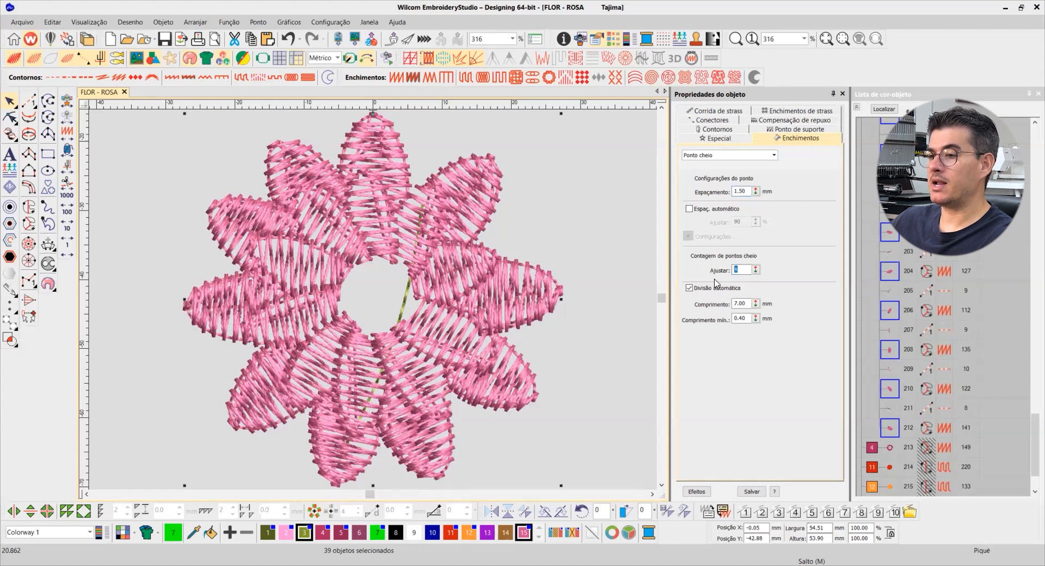
{"action": "left_click_drag", "start_coordinate": [747, 191], "coordinate": [714, 196]}
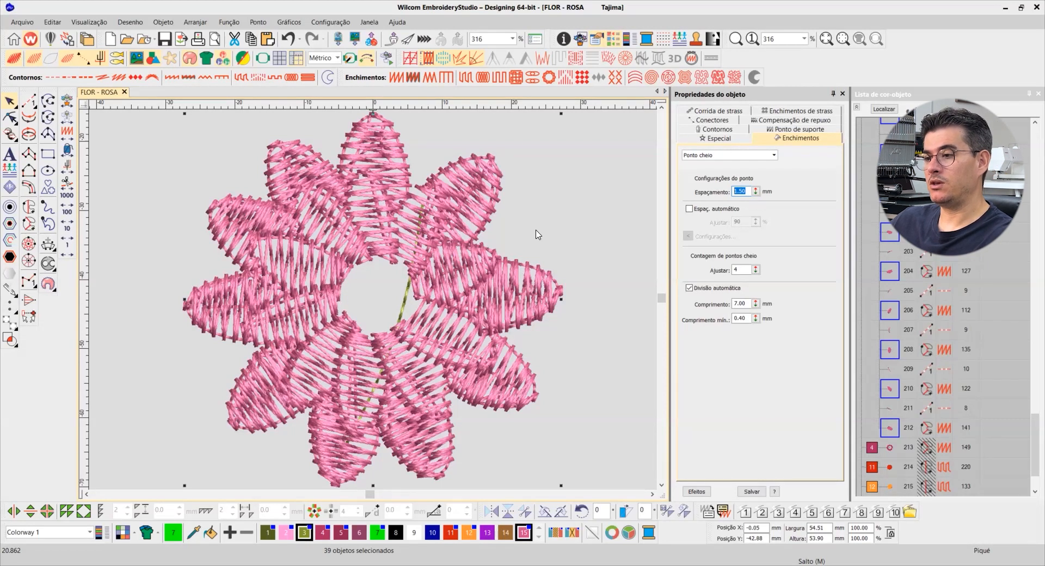
- Deselect the petals and review the large flower together with the rest of the floral design
{"action": "left_click", "coordinate": [571, 241]}
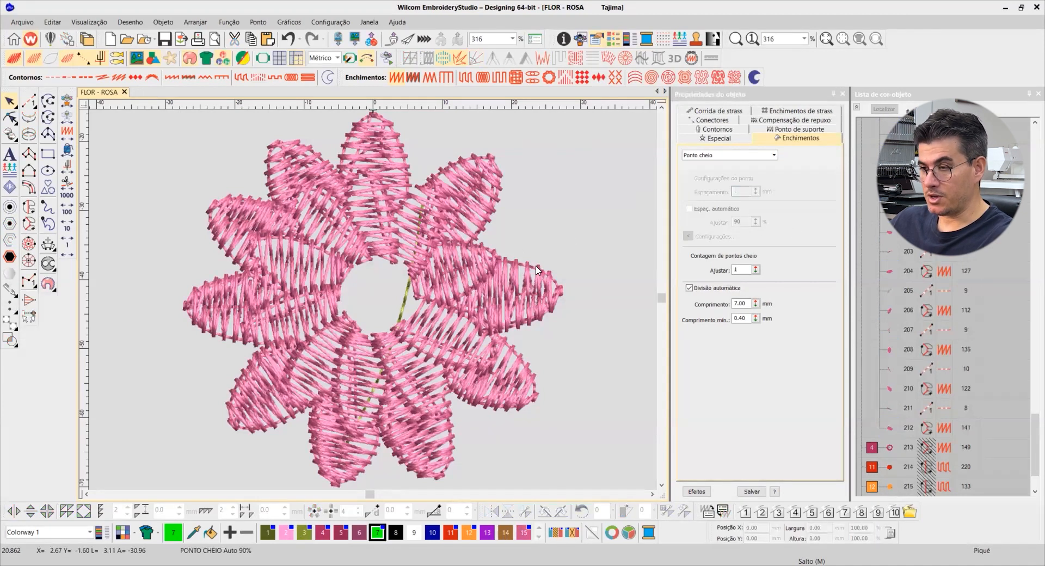
{"action": "scroll", "coordinate": [536, 269], "scroll_direction": "down", "scroll_amount": 2}
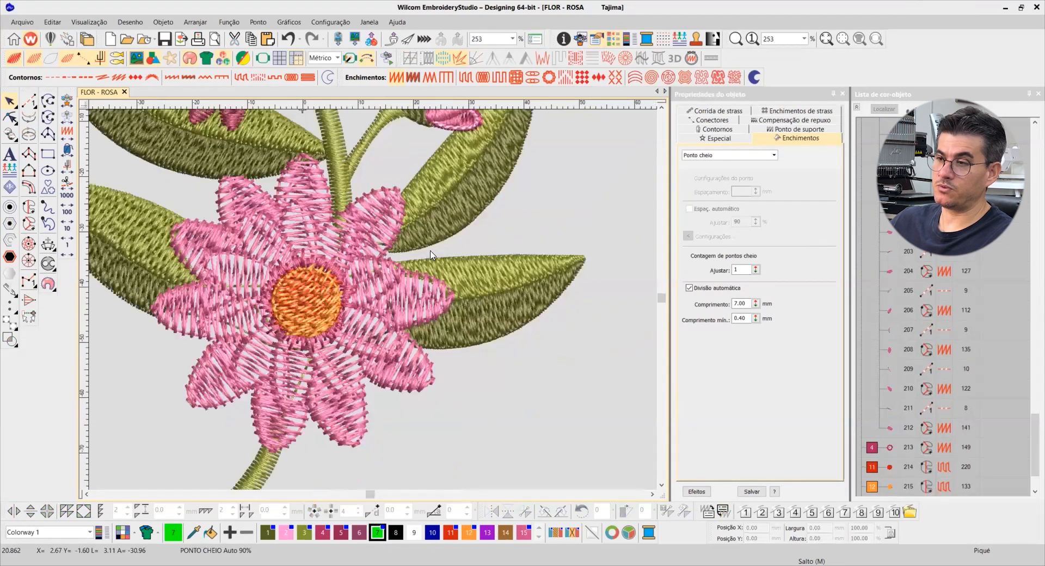
{"action": "scroll", "coordinate": [346, 278], "scroll_direction": "down", "scroll_amount": 2}
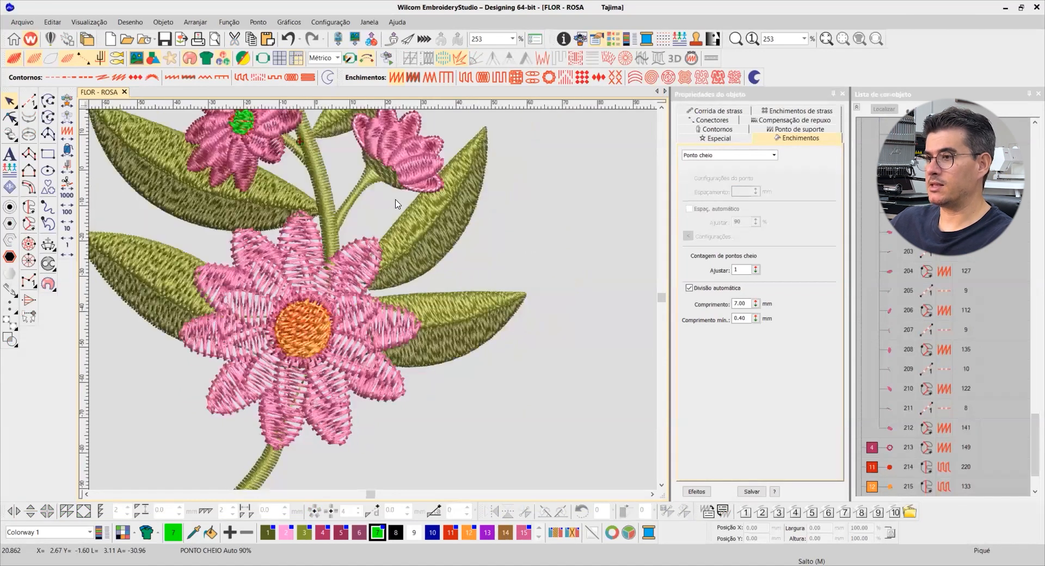
{"action": "scroll", "coordinate": [365, 156], "scroll_direction": "up", "scroll_amount": 3}
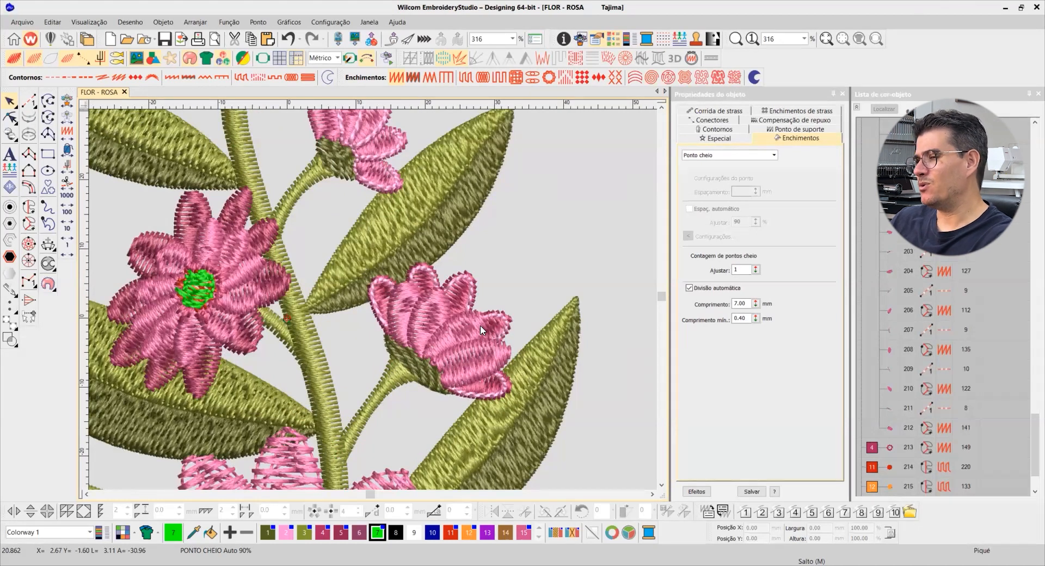
- Delete the three back stitch outlines around the petals of the lower half-open flower beside the stem
{"action": "left_click", "coordinate": [475, 297]}
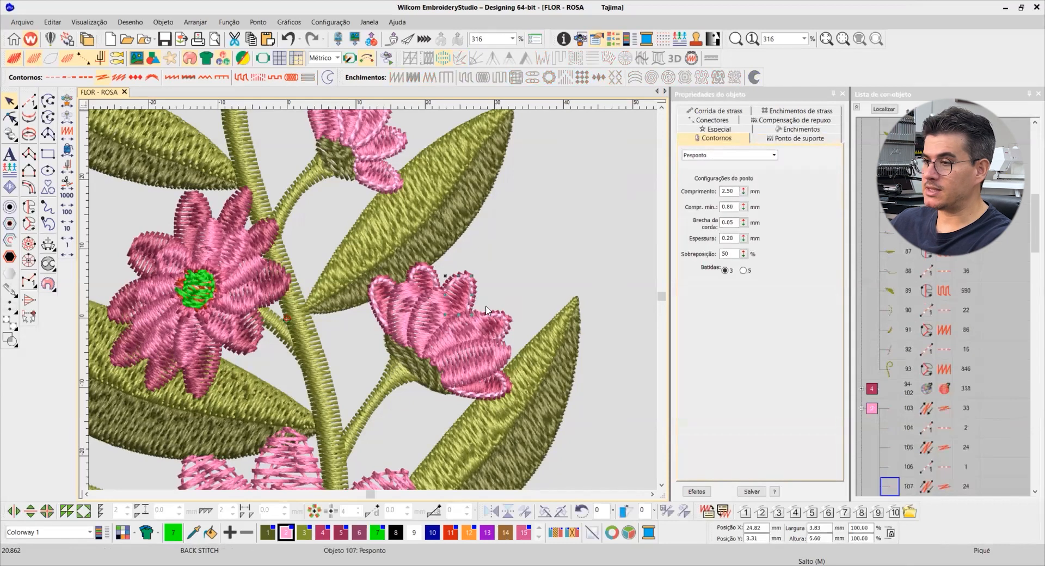
{"action": "key", "text": "Delete"}
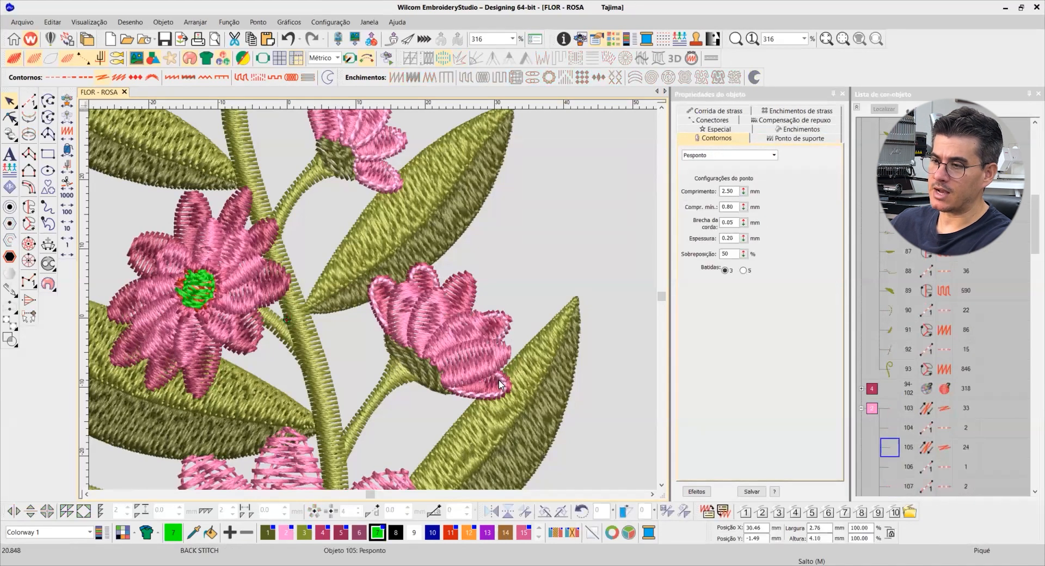
{"action": "left_click", "coordinate": [503, 381]}
{"action": "key", "text": "Delete"}
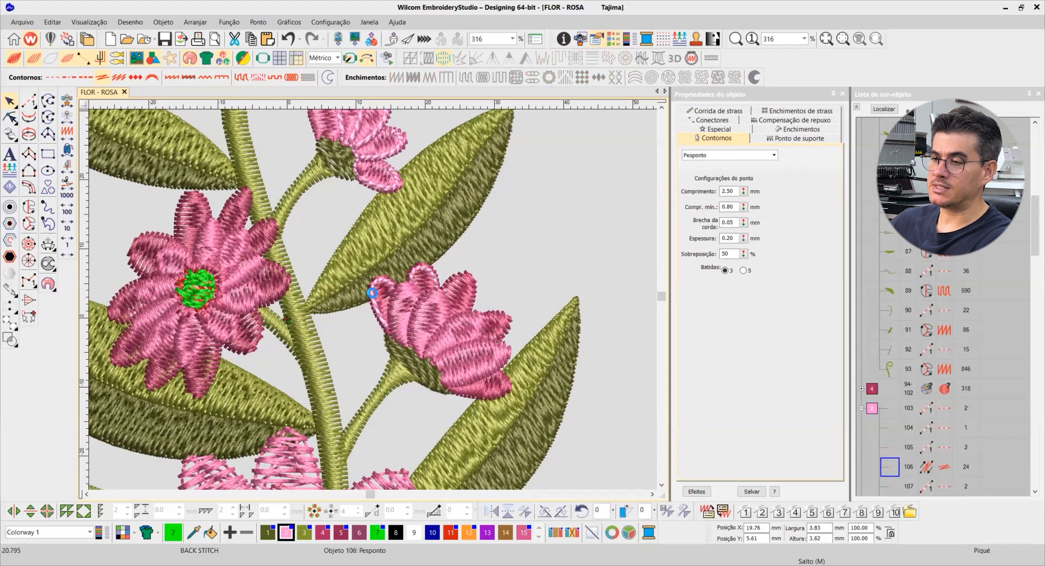
{"action": "key", "text": "Delete"}
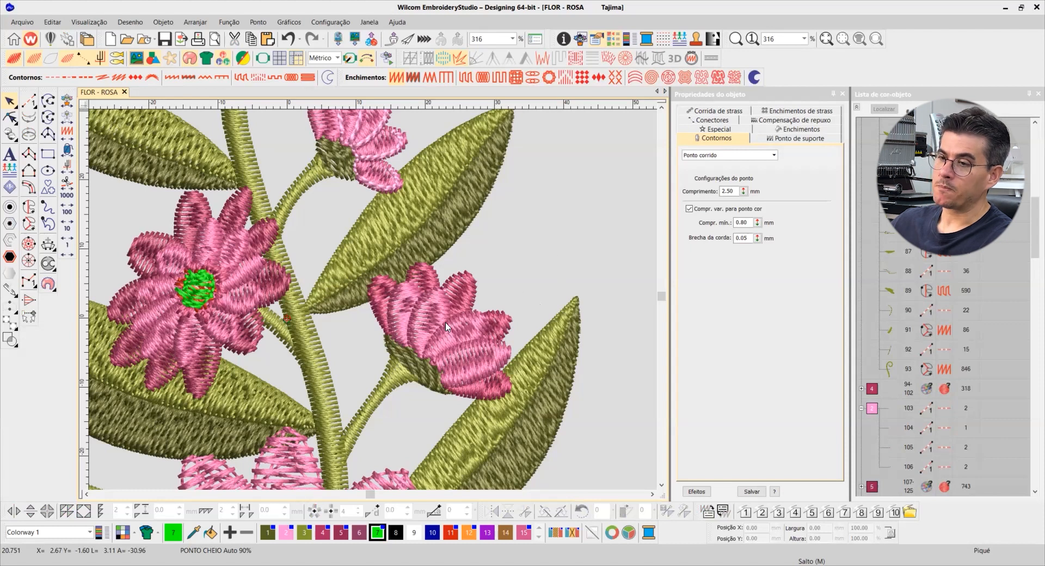
- Delete the back stitch outlines around the petals of the upper half-open flower beside the stem
{"action": "left_click", "coordinate": [398, 159]}
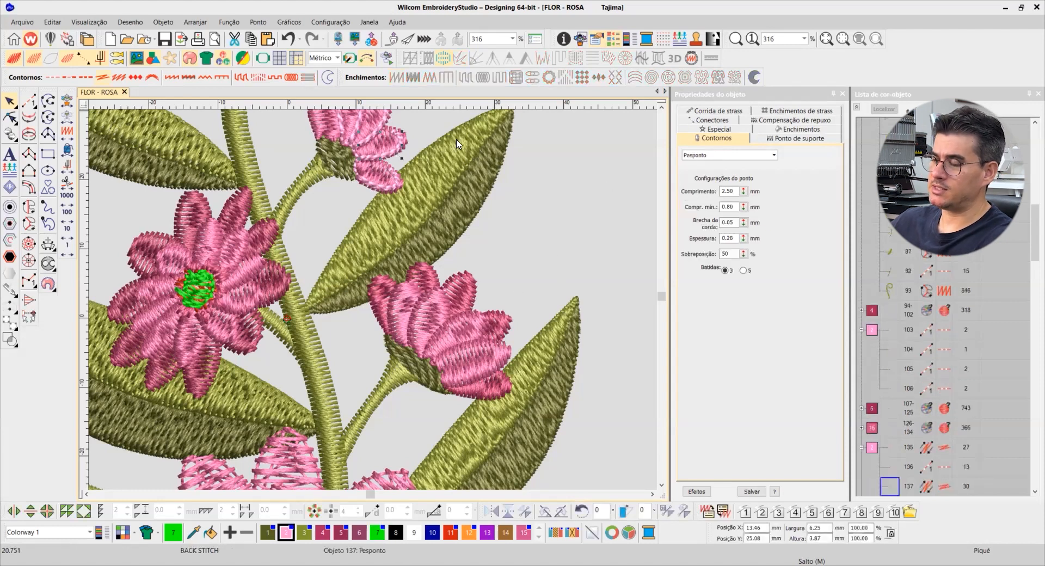
{"action": "left_click", "coordinate": [513, 170]}
{"action": "scroll", "coordinate": [530, 181], "scroll_direction": "up", "scroll_amount": 3}
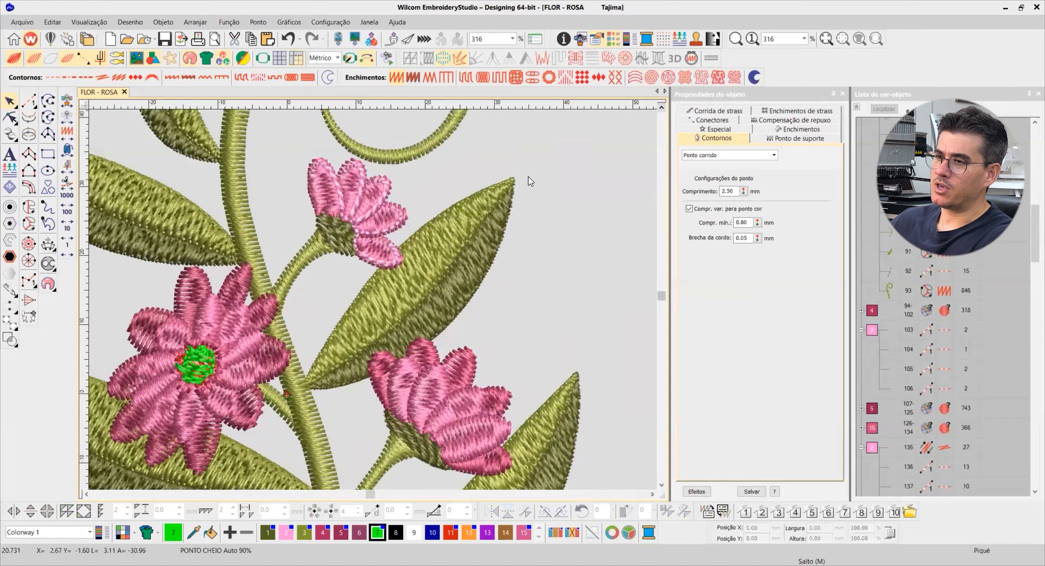
{"action": "left_click", "coordinate": [365, 225]}
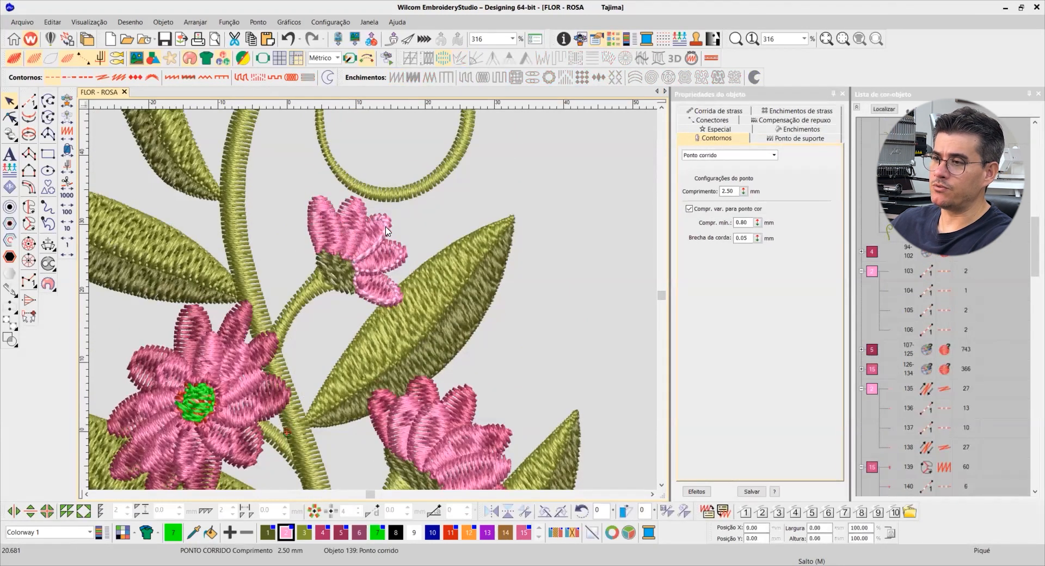
{"action": "left_click", "coordinate": [398, 244]}
{"action": "key", "text": "Delete"}
{"action": "left_click", "coordinate": [382, 272]}
{"action": "key", "text": "Delete"}
{"action": "left_click", "coordinate": [387, 286]}
{"action": "key", "text": "Delete"}
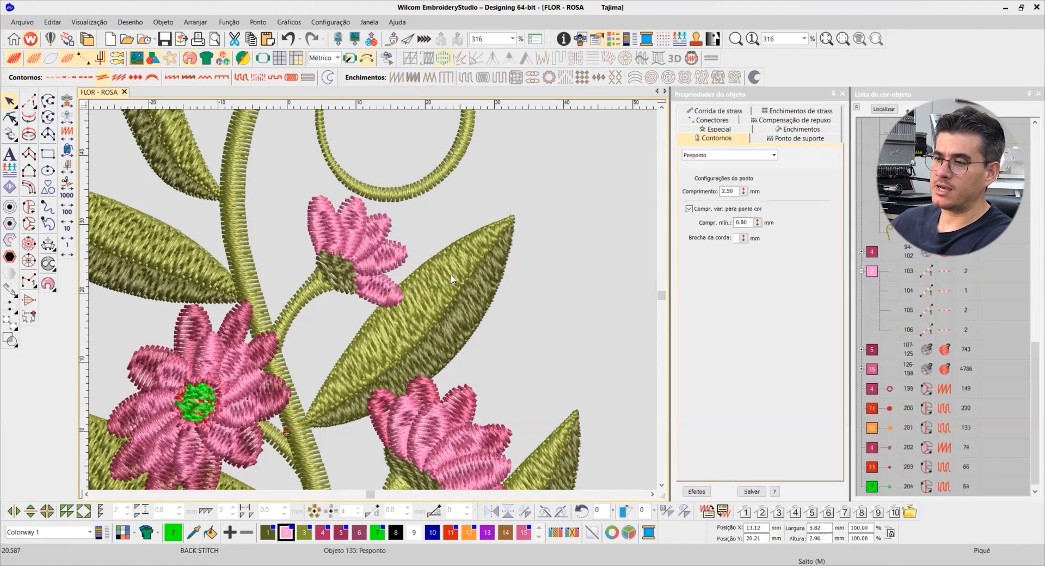
- Delete the light pink colour group of outlines around the petals of the two half-open flowers at the tip of the stem
{"action": "scroll", "coordinate": [341, 181], "scroll_direction": "up", "scroll_amount": 5}
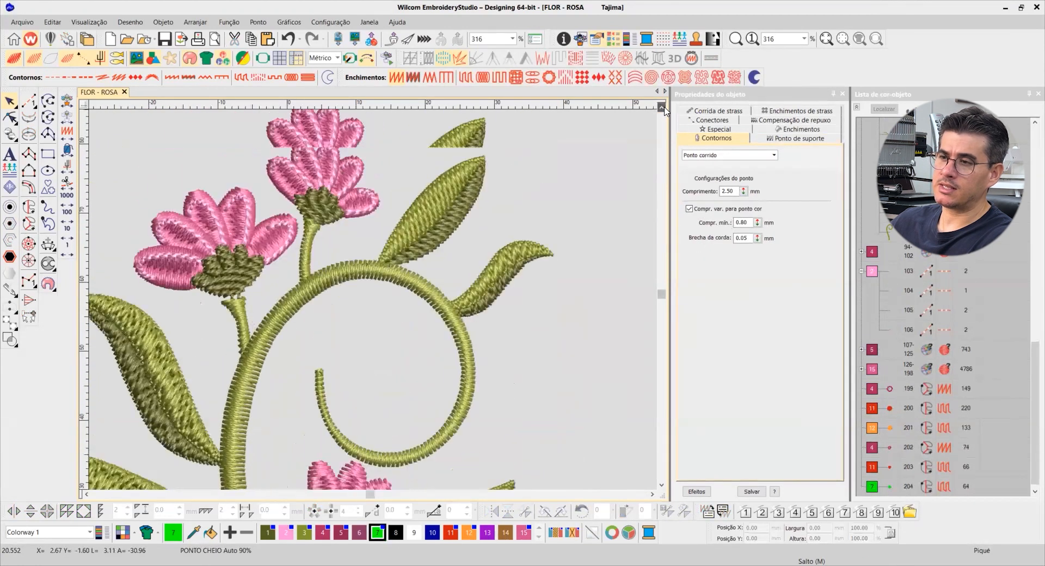
{"action": "left_click", "coordinate": [872, 271]}
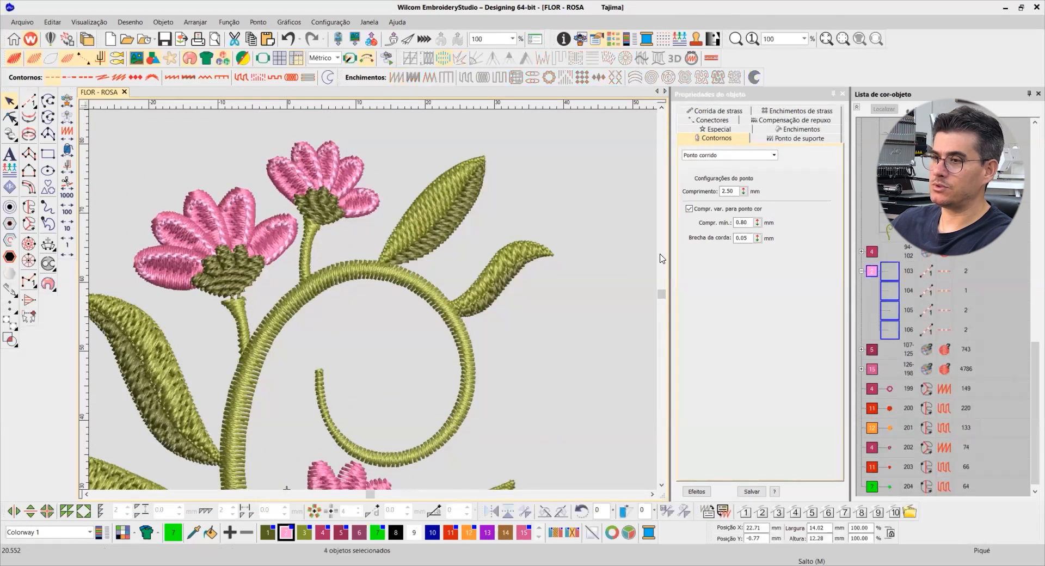
{"action": "key", "text": "0"}
{"action": "left_click", "coordinate": [606, 214]}
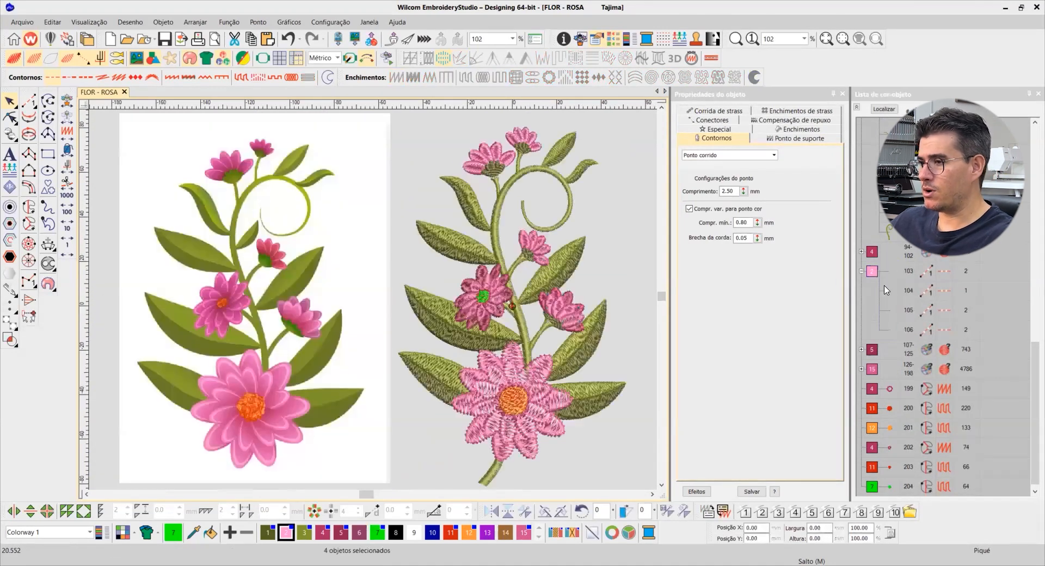
{"action": "left_click", "coordinate": [873, 271]}
{"action": "left_click", "coordinate": [857, 107]}
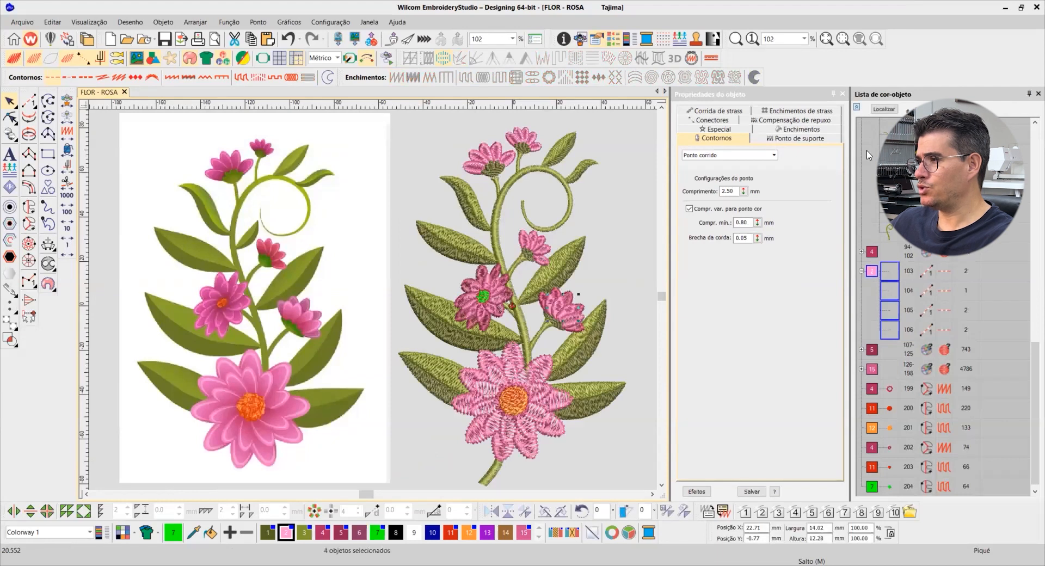
{"action": "double_click", "coordinate": [873, 179]}
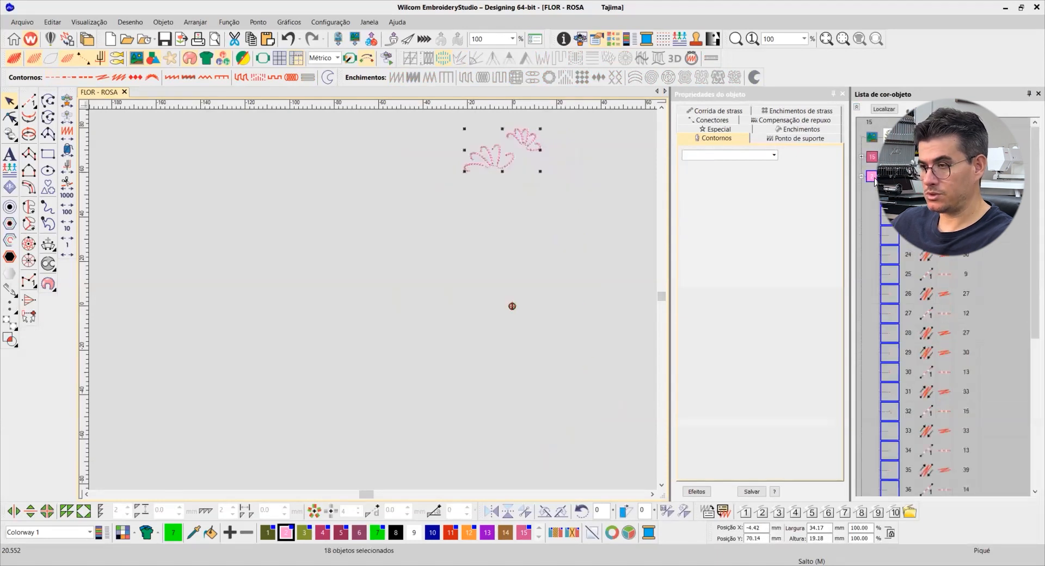
{"action": "key", "text": "Delete"}
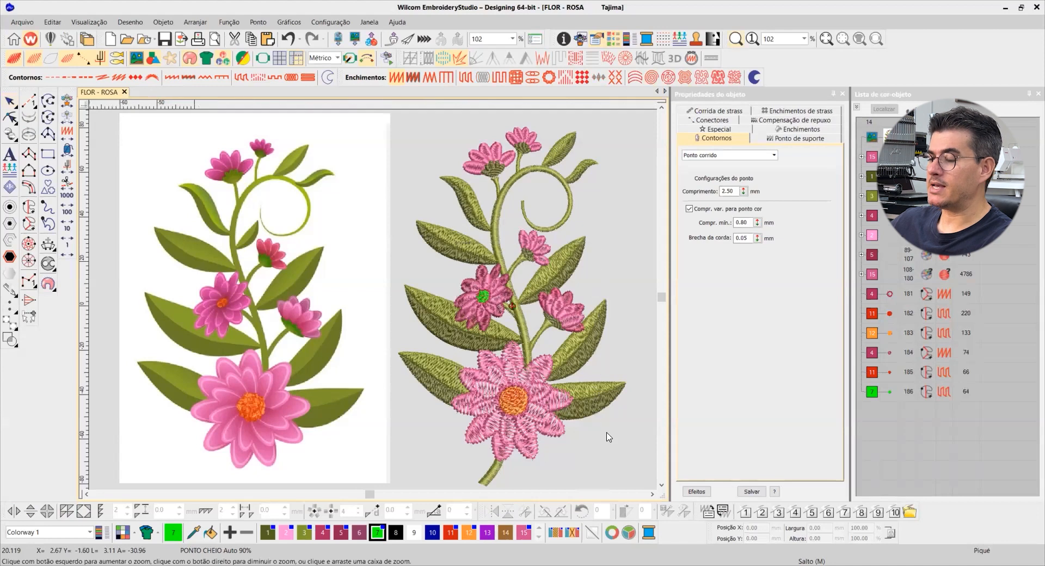
- Compare the satin stitch spacing and stitch count of the main curled stem with those of a large flower petal
{"action": "scroll", "coordinate": [602, 434], "scroll_direction": "up", "scroll_amount": 2}
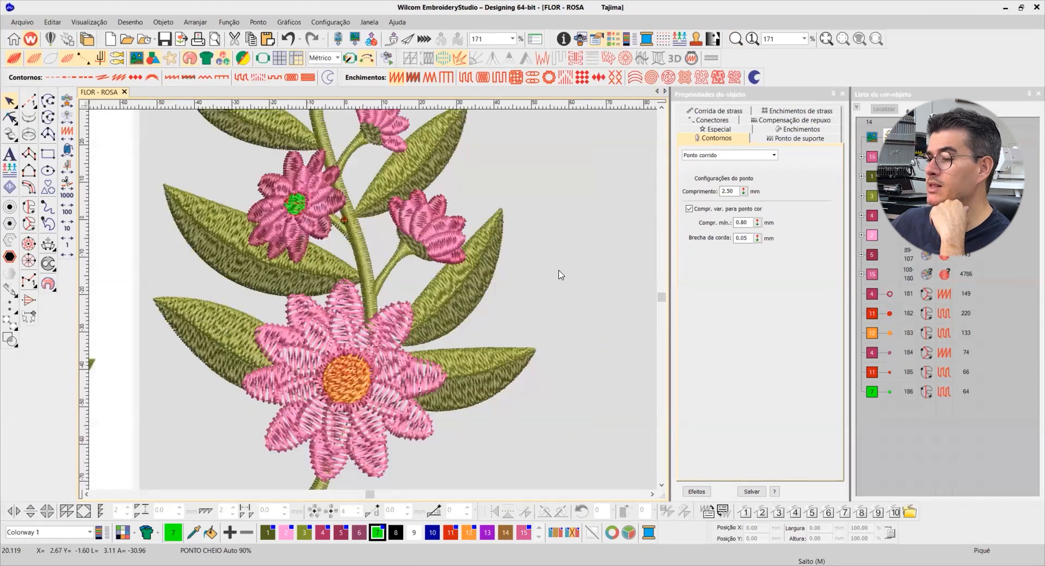
{"action": "scroll", "coordinate": [665, 111], "scroll_direction": "up", "scroll_amount": 5}
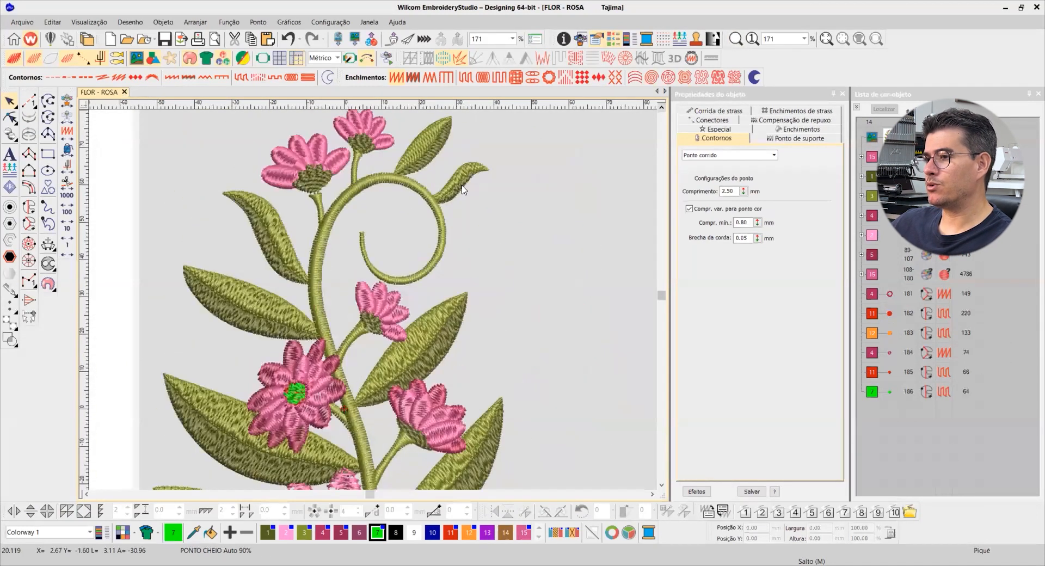
{"action": "left_click", "coordinate": [346, 197]}
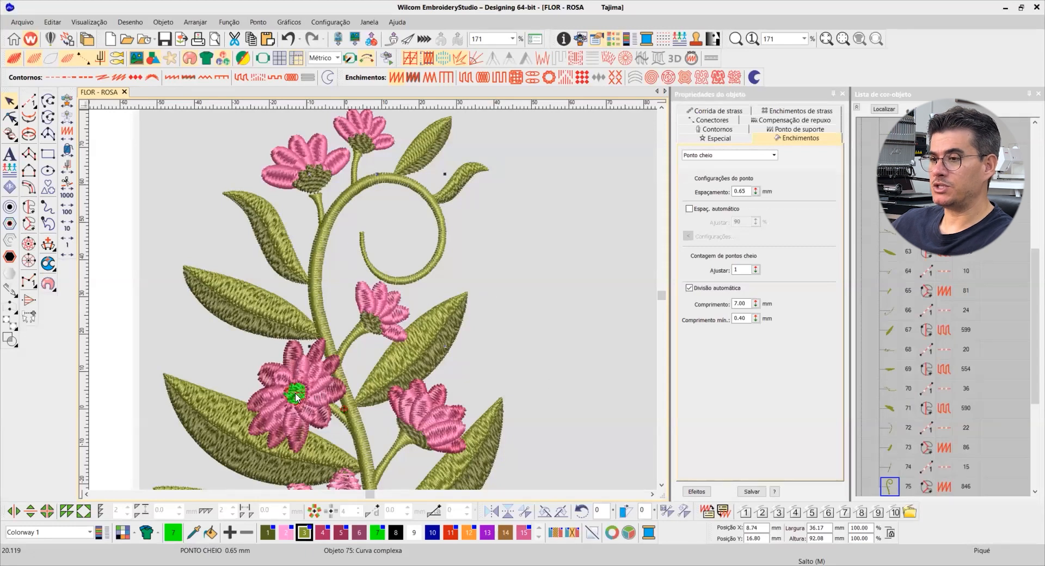
{"action": "scroll", "coordinate": [374, 348], "scroll_direction": "down", "scroll_amount": 3}
{"action": "scroll", "coordinate": [375, 326], "scroll_direction": "up", "scroll_amount": 4}
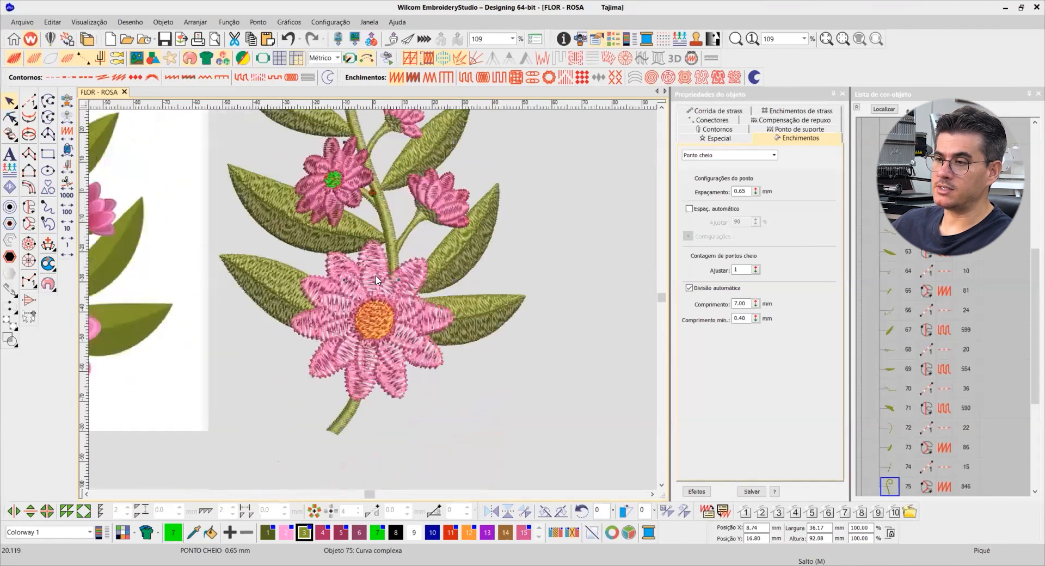
{"action": "left_click", "coordinate": [389, 235]}
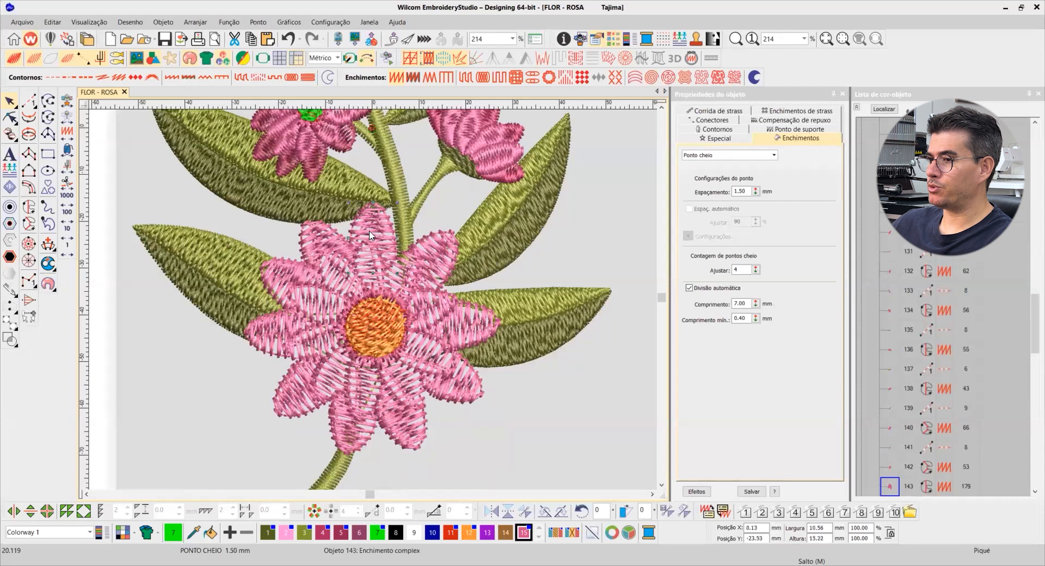
{"action": "double_click", "coordinate": [741, 270]}
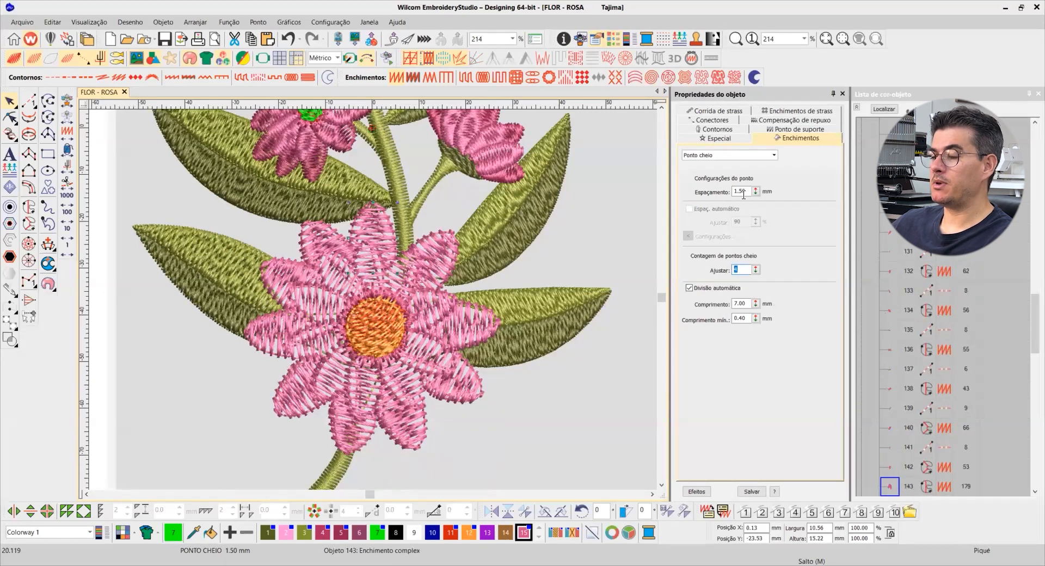
{"action": "left_click", "coordinate": [424, 190]}
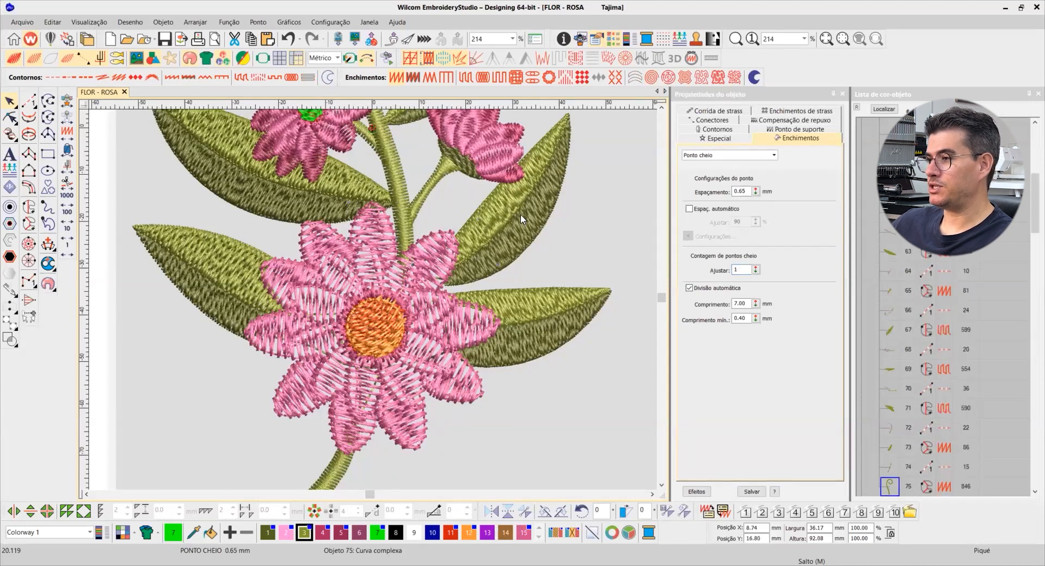
- Isolate the light green colour group 3 containing the leaf halves and stems, hiding the rest of the design
{"action": "left_click", "coordinate": [856, 107]}
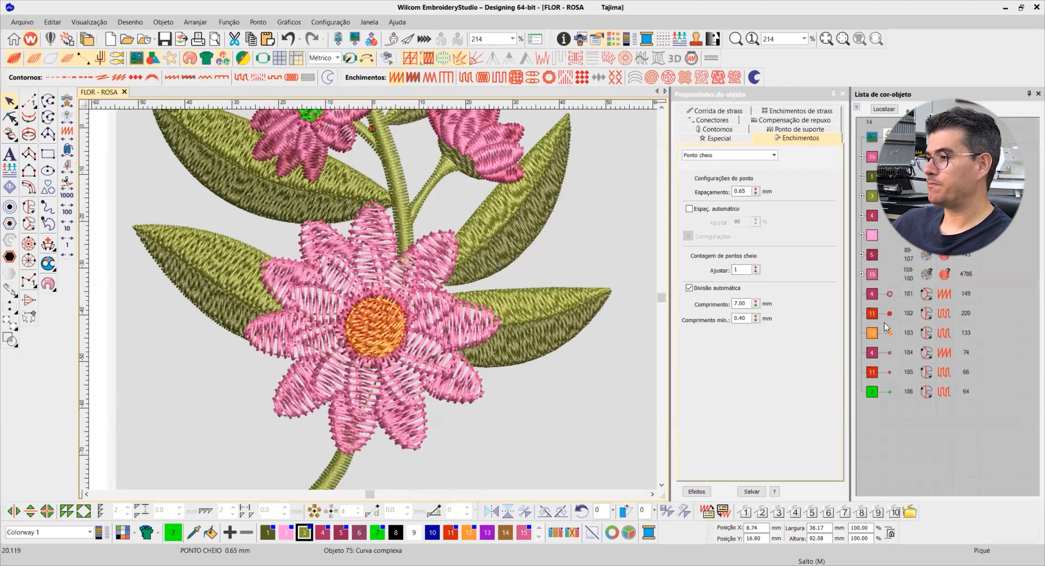
{"action": "left_click", "coordinate": [871, 178]}
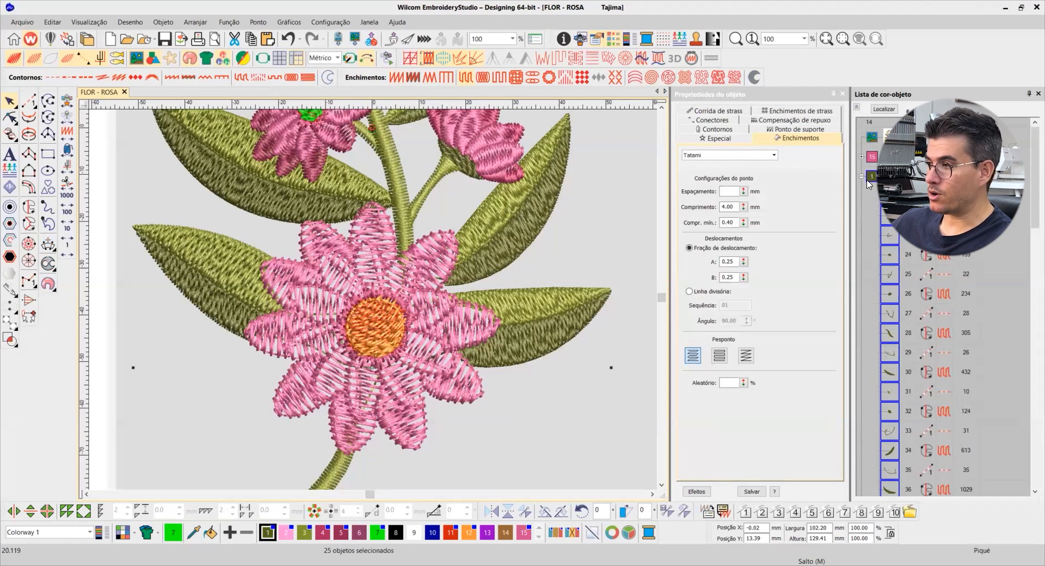
{"action": "left_click", "coordinate": [857, 109]}
{"action": "left_click", "coordinate": [872, 196]}
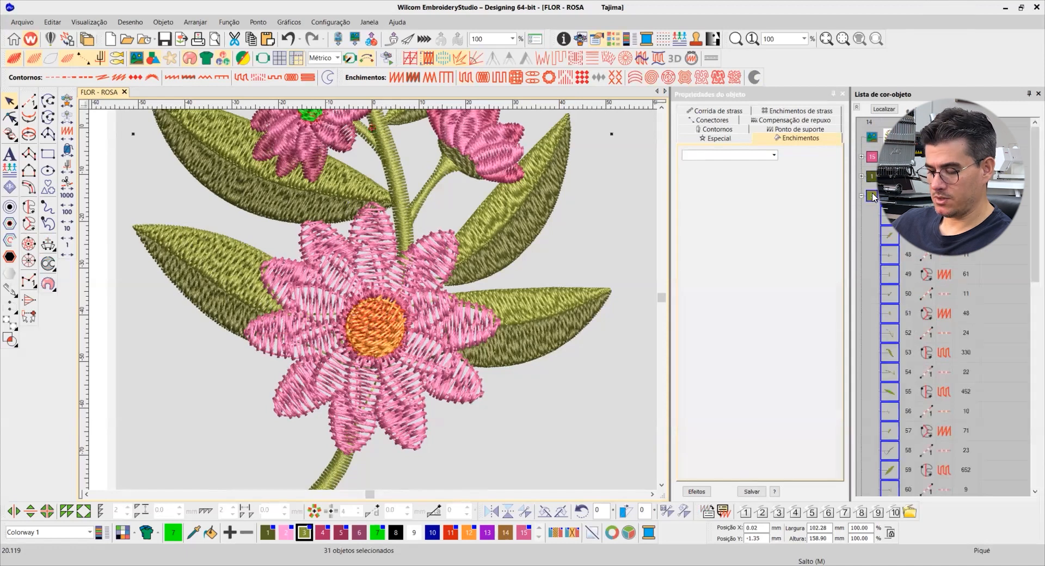
{"action": "key", "text": "shift+z"}
{"action": "left_click", "coordinate": [458, 166]}
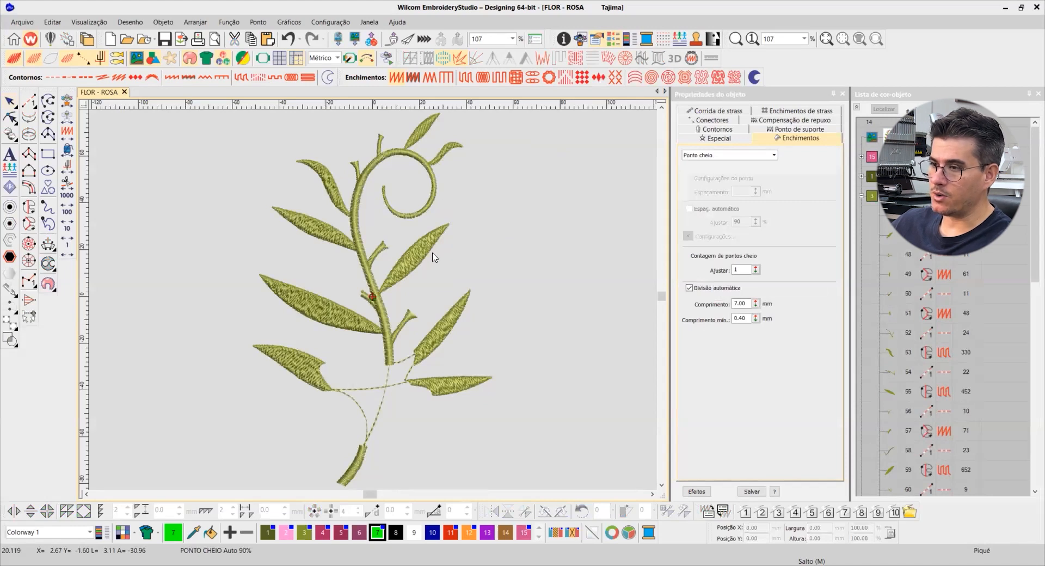
- Select the light green objects by stitch type Ponto cheio and isolate these satin stem pieces from the leaves
{"action": "key", "text": "t"}
{"action": "left_click", "coordinate": [402, 322]}
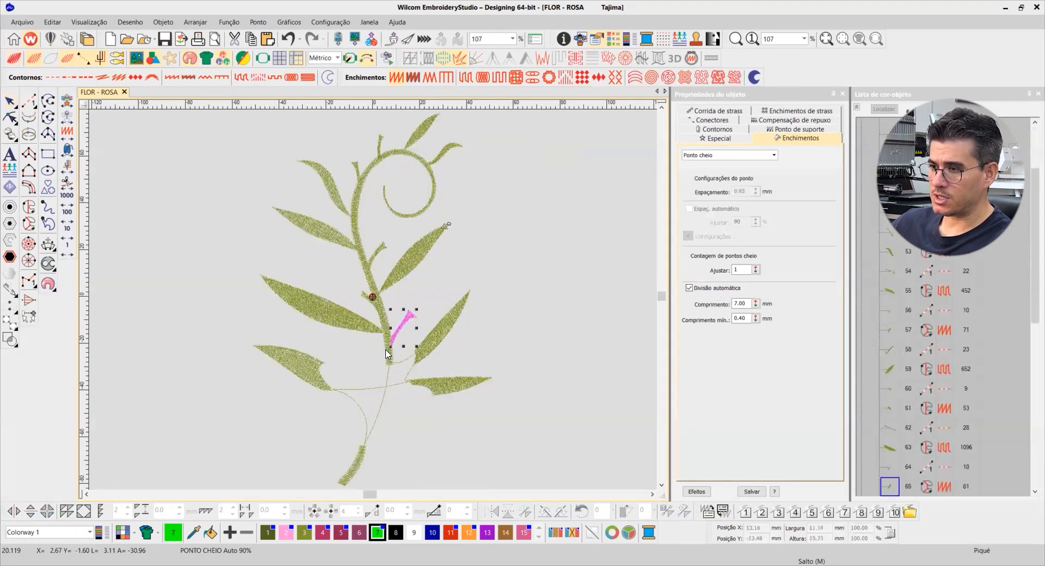
{"action": "left_click", "coordinate": [53, 22]}
{"action": "left_click", "coordinate": [157, 209]}
{"action": "left_click", "coordinate": [489, 265]}
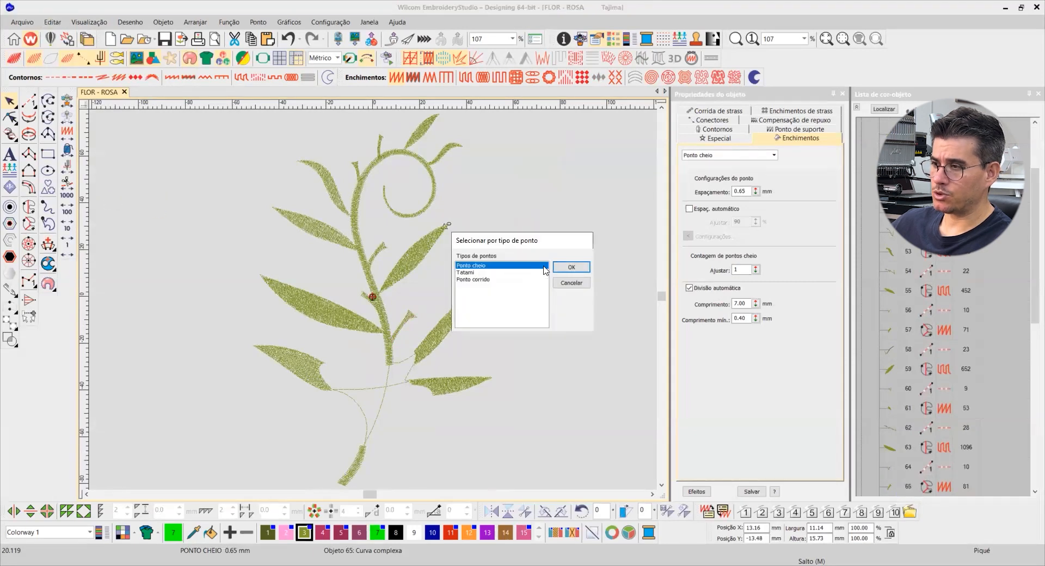
{"action": "left_click", "coordinate": [567, 269]}
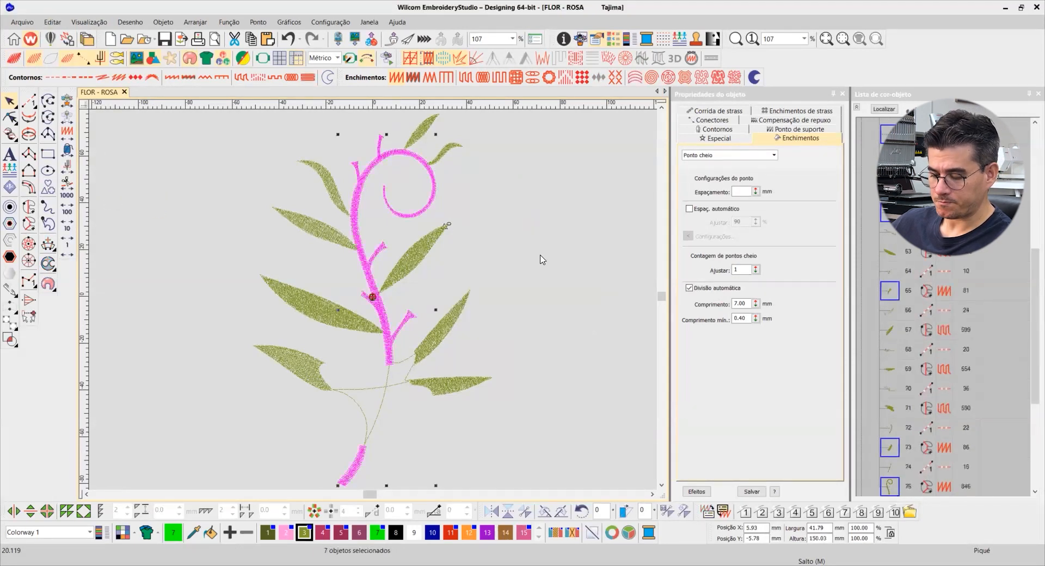
{"action": "key", "text": "shift+s"}
{"action": "left_click", "coordinate": [533, 236]}
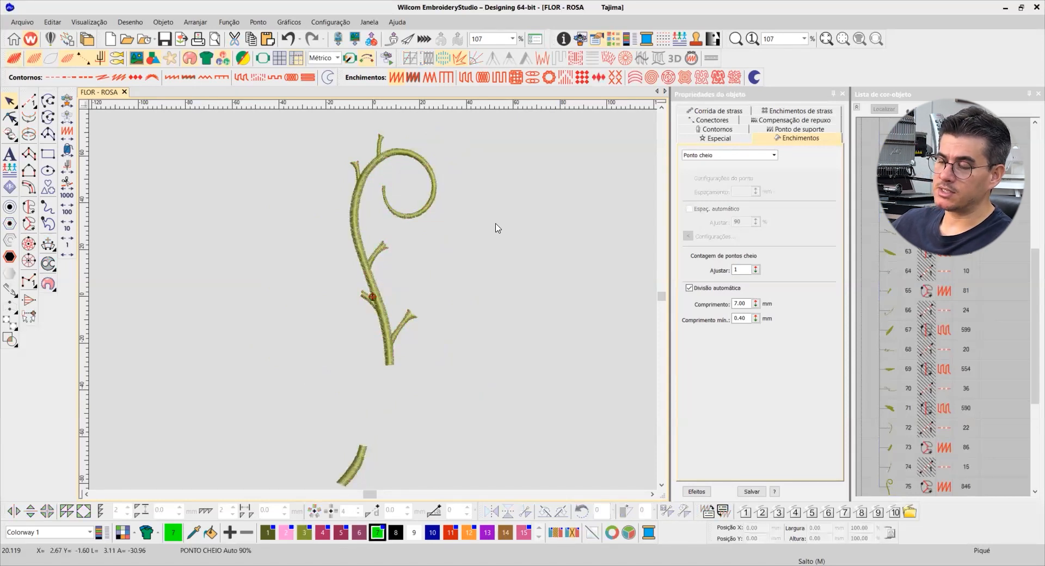
- Set the satin stitch count to 3 and the spacing to 1.30 mm for all isolated stem pieces
{"action": "key", "text": "ctrl+a"}
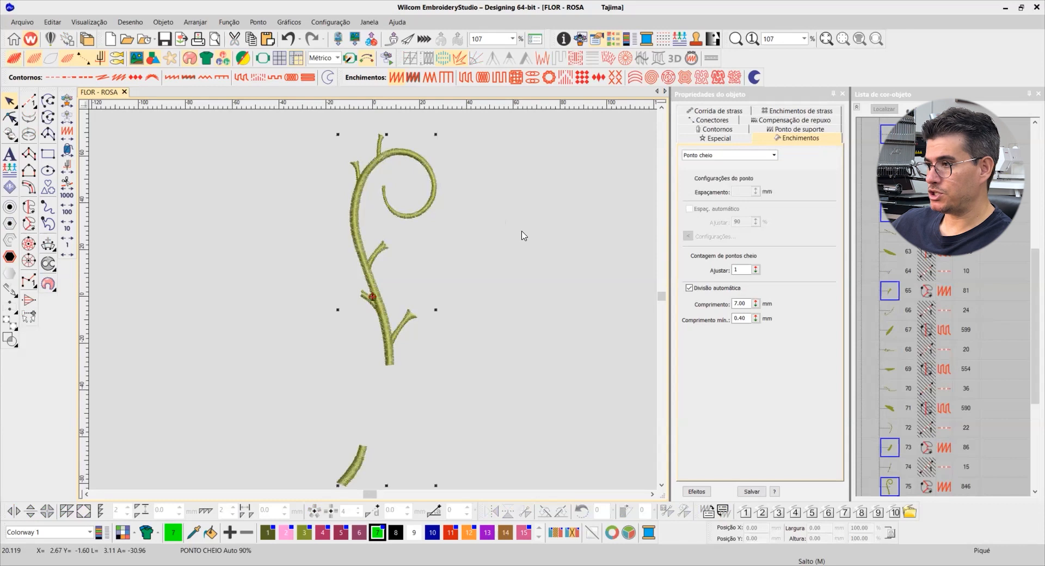
{"action": "double_click", "coordinate": [741, 270]}
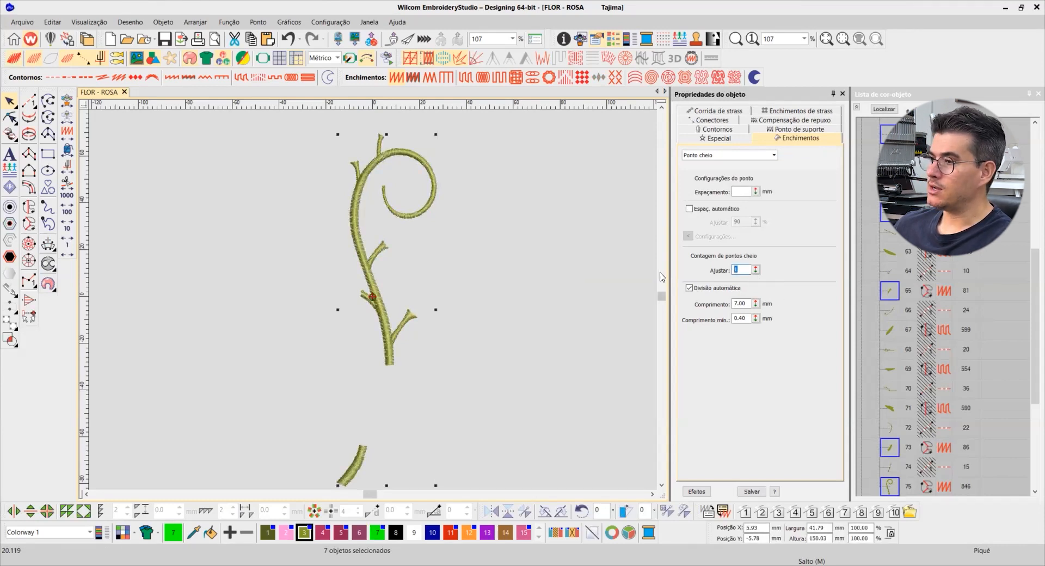
{"action": "type", "text": "3"}
{"action": "key", "text": "Return"}
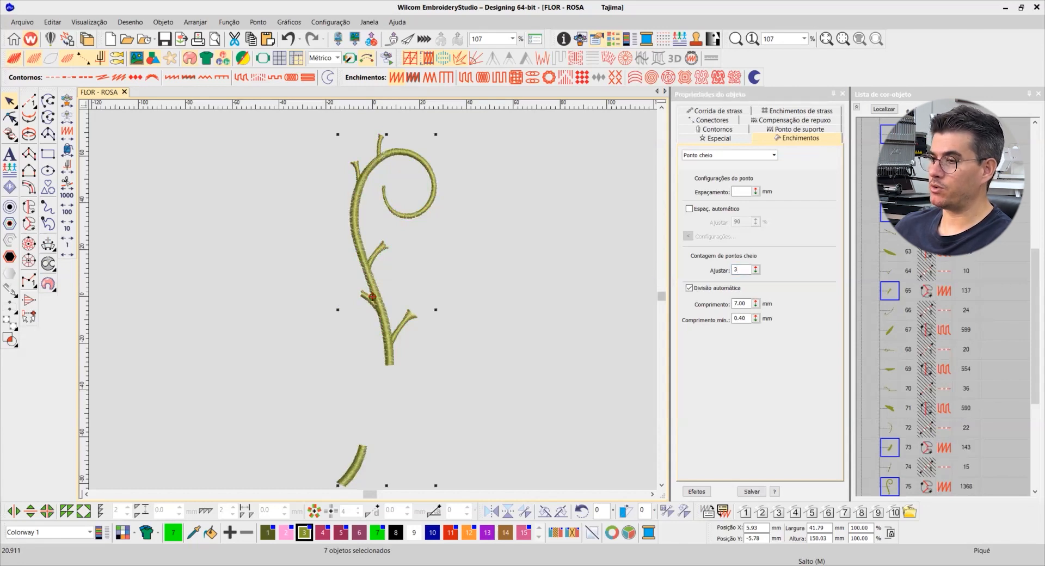
{"action": "left_click", "coordinate": [740, 191]}
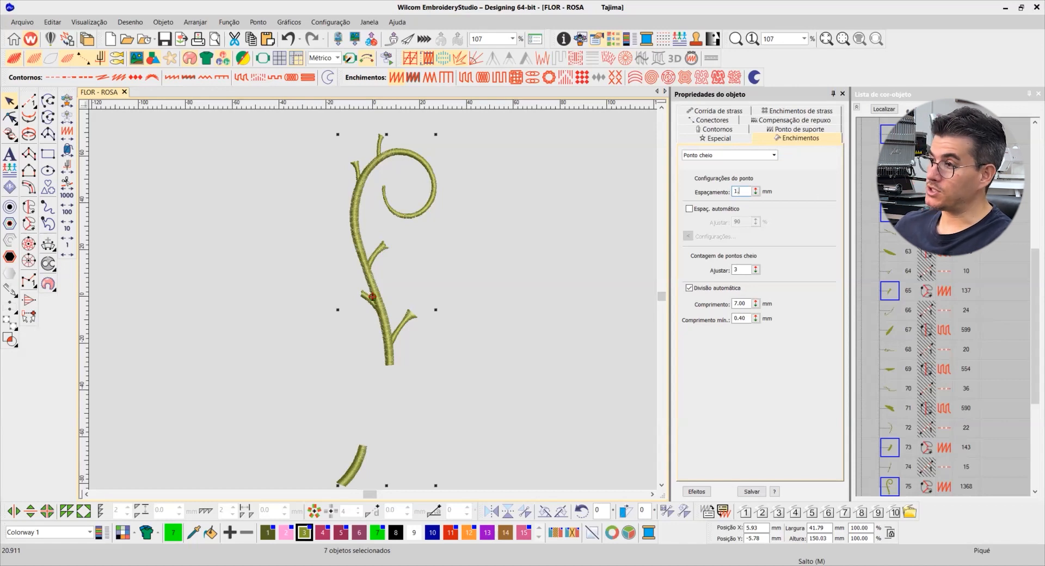
{"action": "type", "text": "1.3"}
{"action": "key", "text": "Return"}
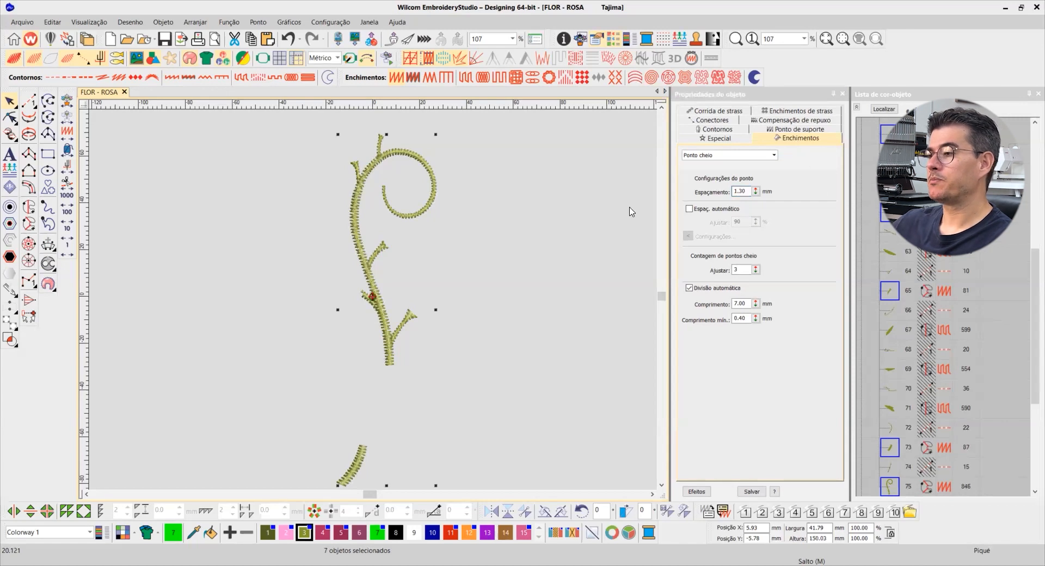
- Turn off the first underlay on the stem pieces after comparing the stitching with and without it, and show the whole design again
{"action": "left_click", "coordinate": [793, 131]}
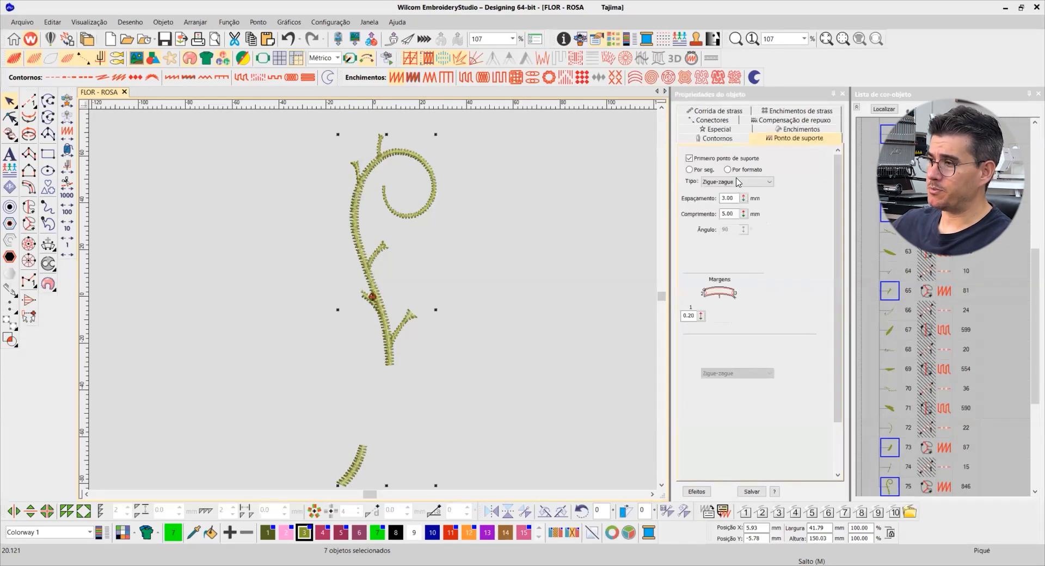
{"action": "left_click", "coordinate": [703, 158]}
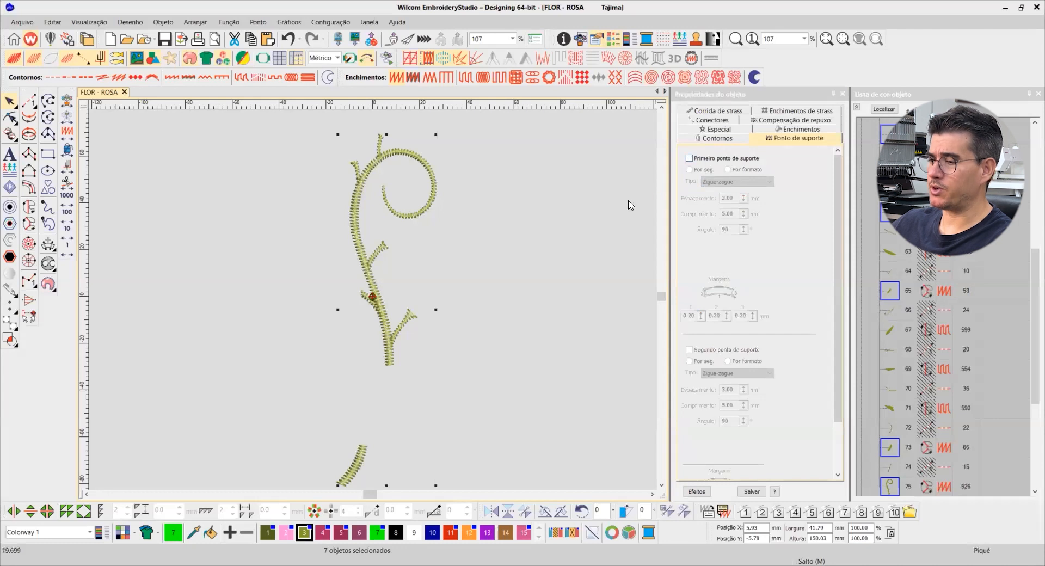
{"action": "scroll", "coordinate": [453, 140], "scroll_direction": "up", "scroll_amount": 2}
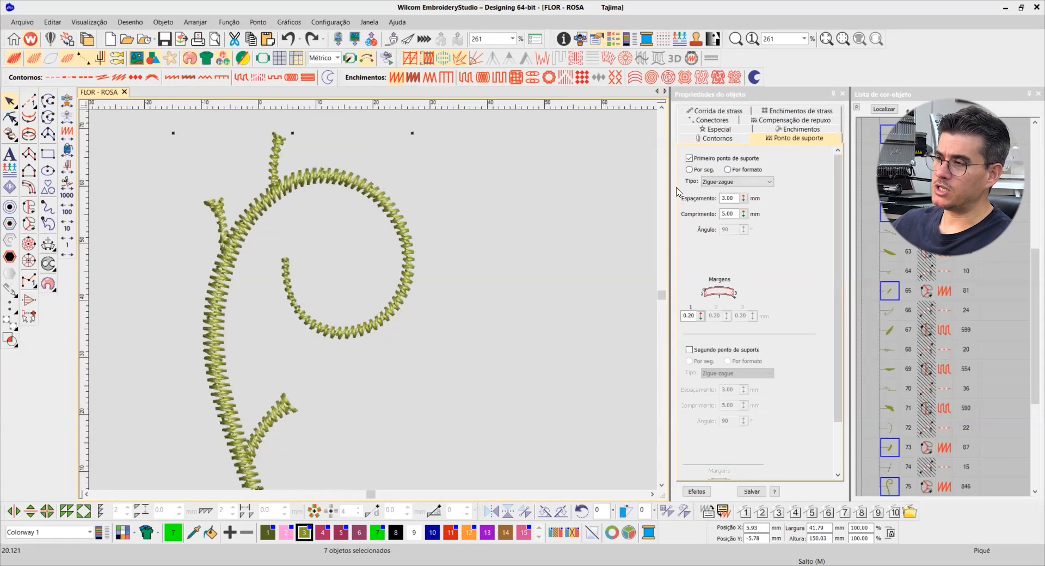
{"action": "left_click", "coordinate": [690, 159]}
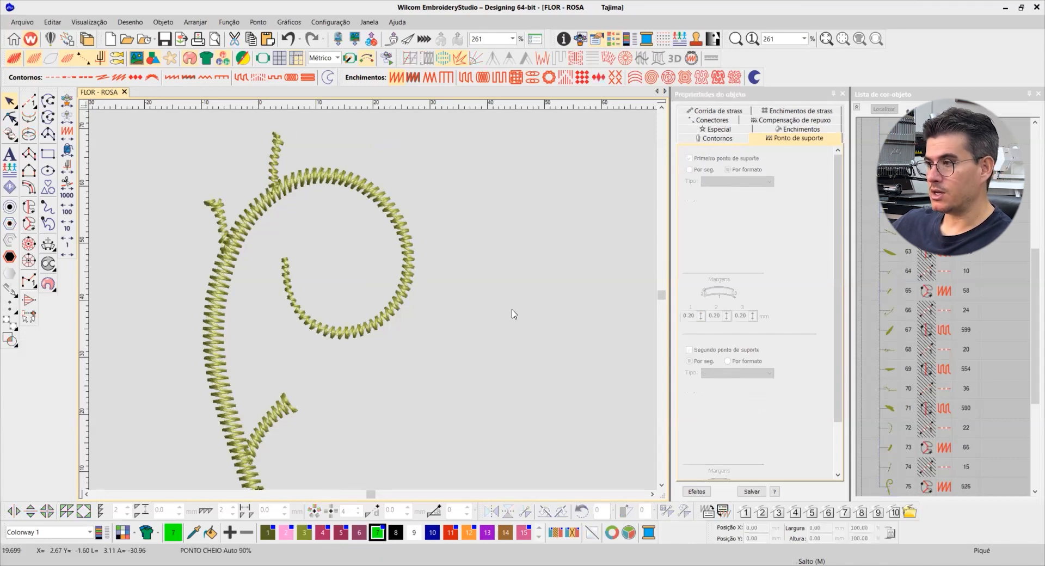
{"action": "key", "text": "shift+z"}
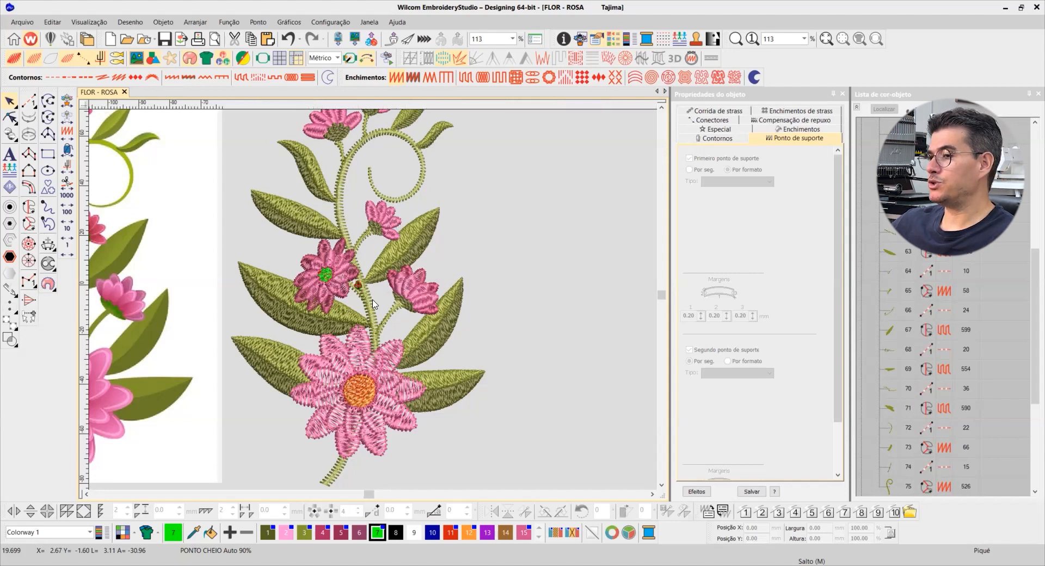
- Rotate the stitch angle of the light upper half of the left leaf above the dark pink flower to run lengthwise
{"action": "scroll", "coordinate": [329, 213], "scroll_direction": "up", "scroll_amount": 1}
{"action": "scroll", "coordinate": [344, 224], "scroll_direction": "up", "scroll_amount": 1}
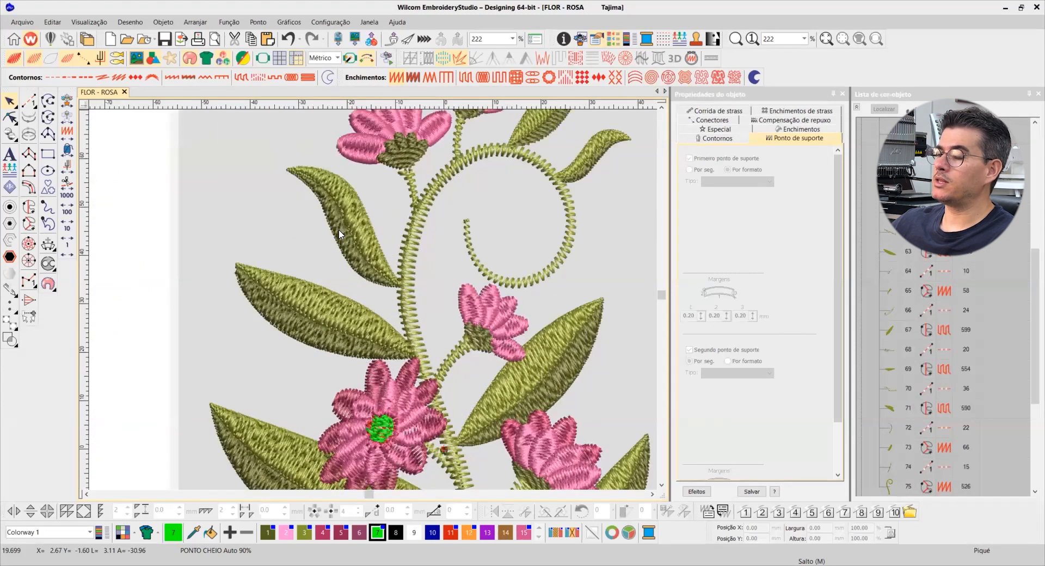
{"action": "left_click", "coordinate": [344, 293]}
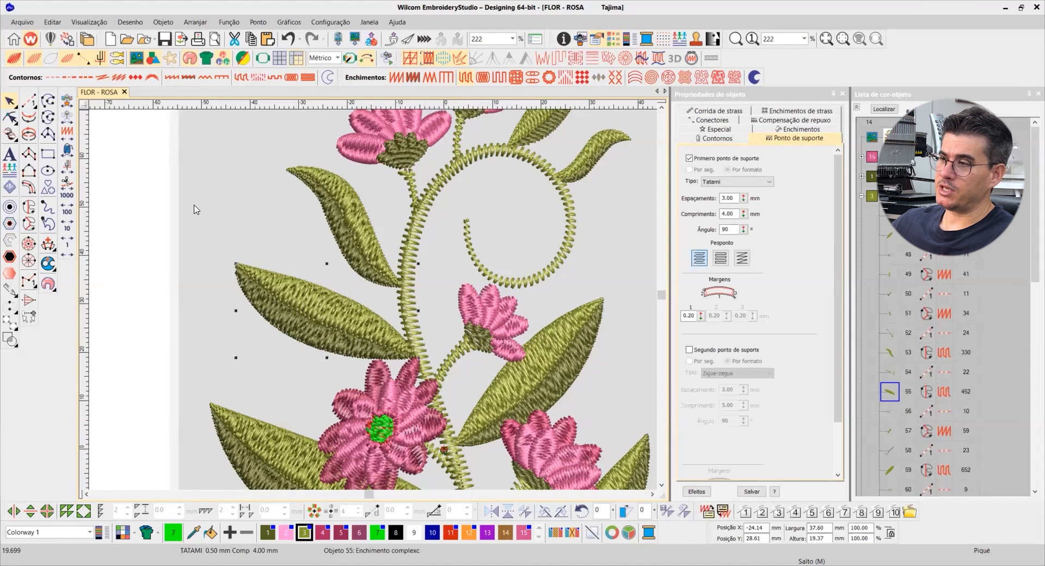
{"action": "left_click", "coordinate": [10, 116]}
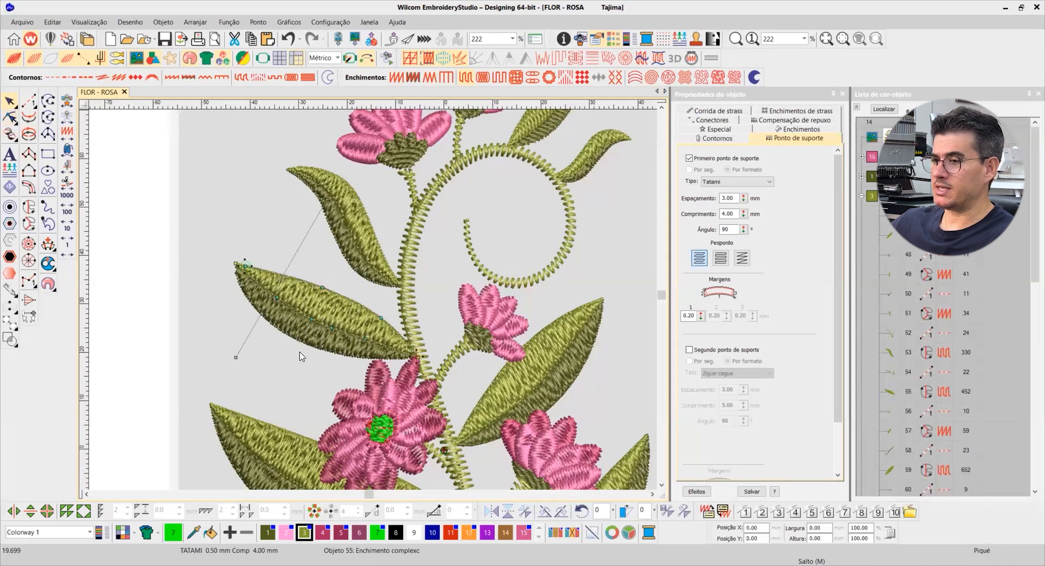
{"action": "left_click", "coordinate": [236, 357]}
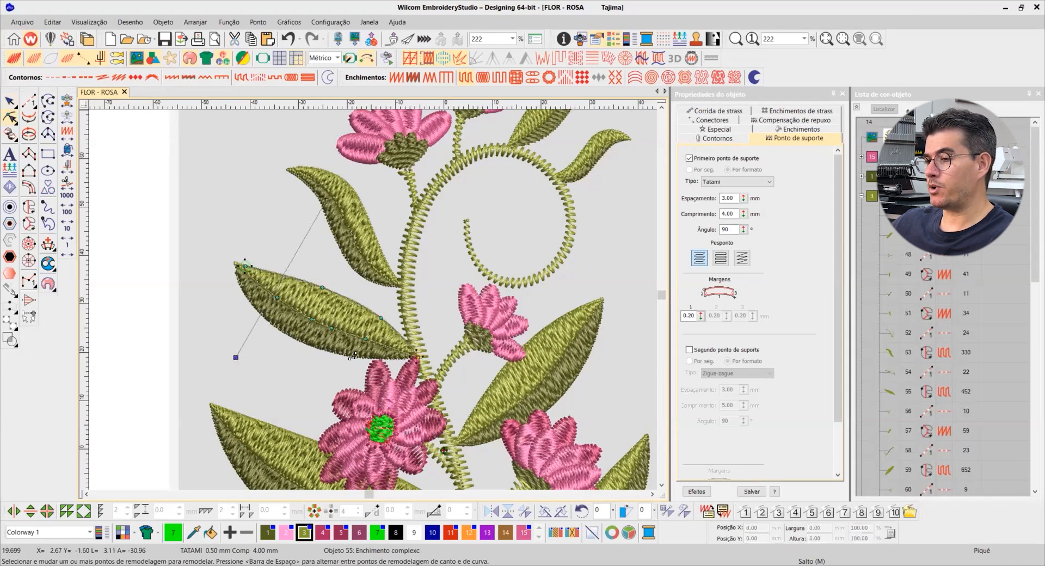
{"action": "left_click_drag", "start_coordinate": [407, 299], "coordinate": [328, 198]}
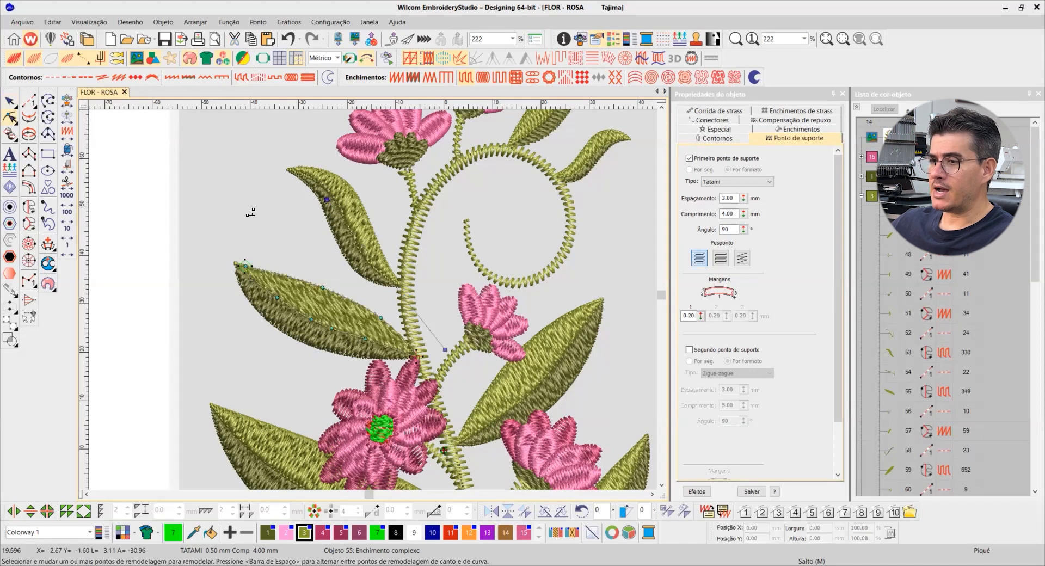
- Rotate the stitch angle of the same leaf's dark lower half so its stitches also run lengthwise
{"action": "left_click", "coordinate": [307, 356]}
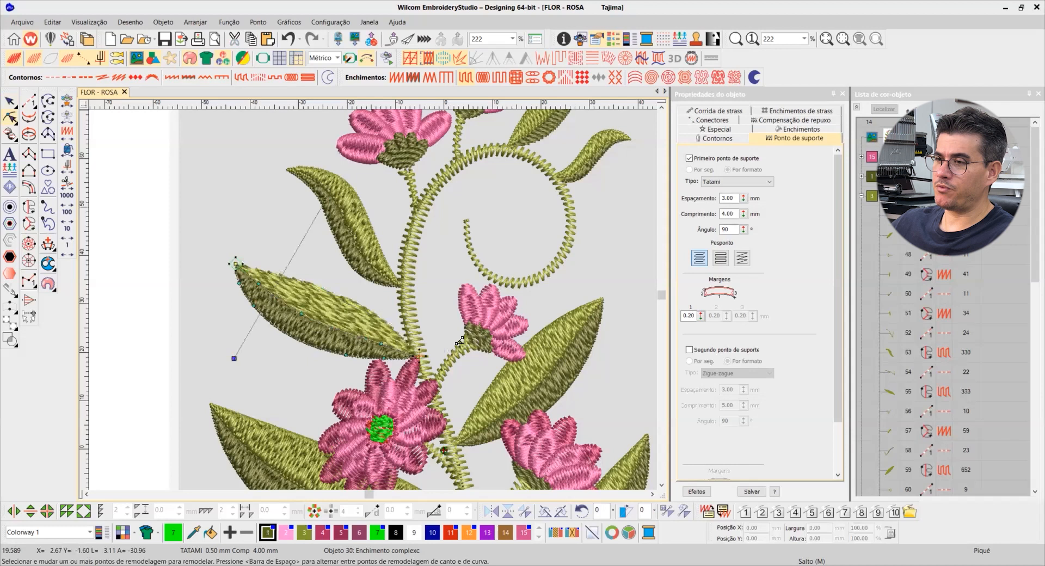
{"action": "left_click", "coordinate": [459, 341]}
{"action": "left_click", "coordinate": [201, 252]}
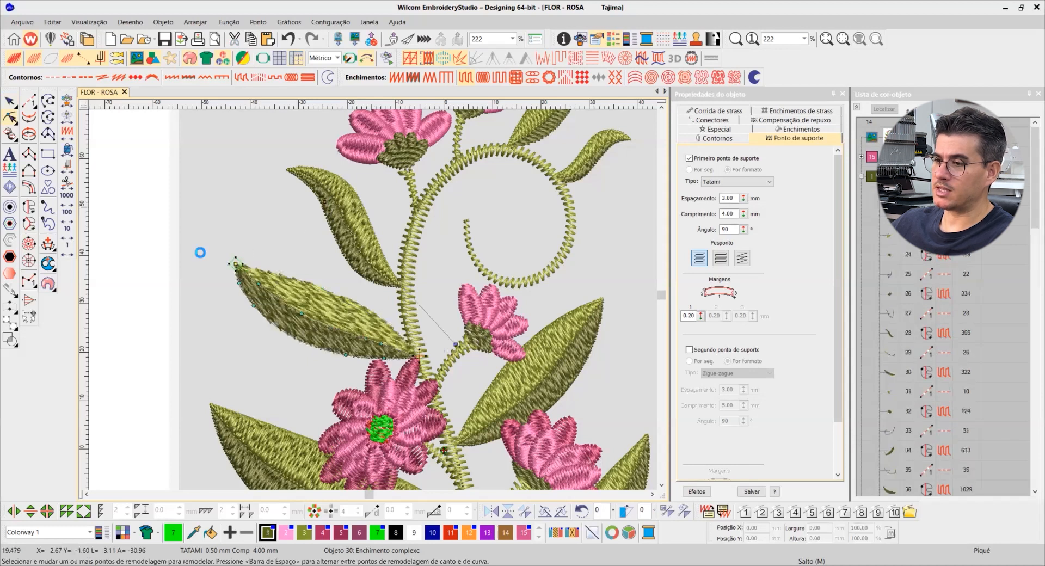
{"action": "left_click", "coordinate": [457, 343]}
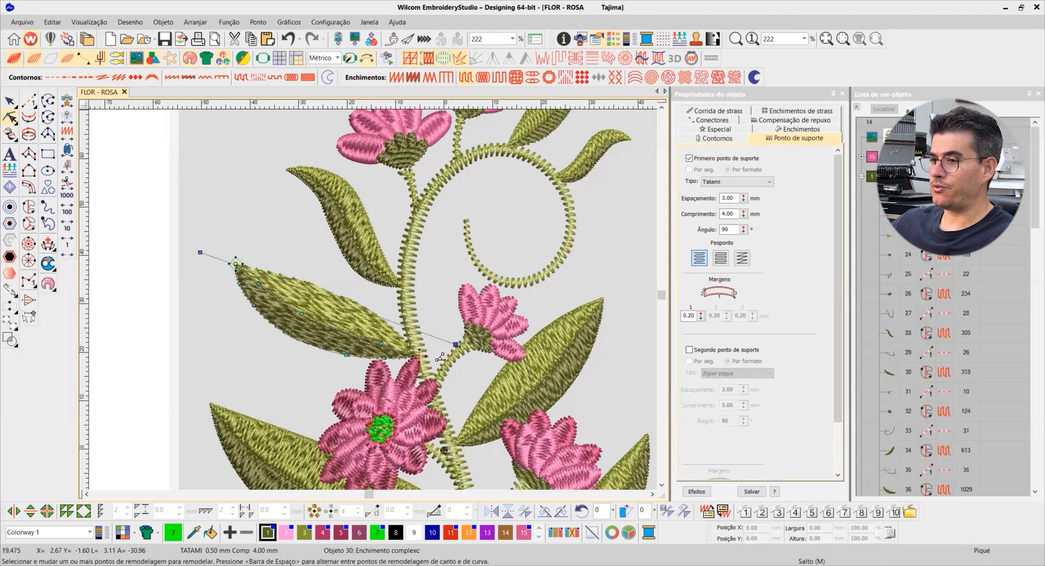
{"action": "key", "text": "Return"}
{"action": "left_click", "coordinate": [10, 101]}
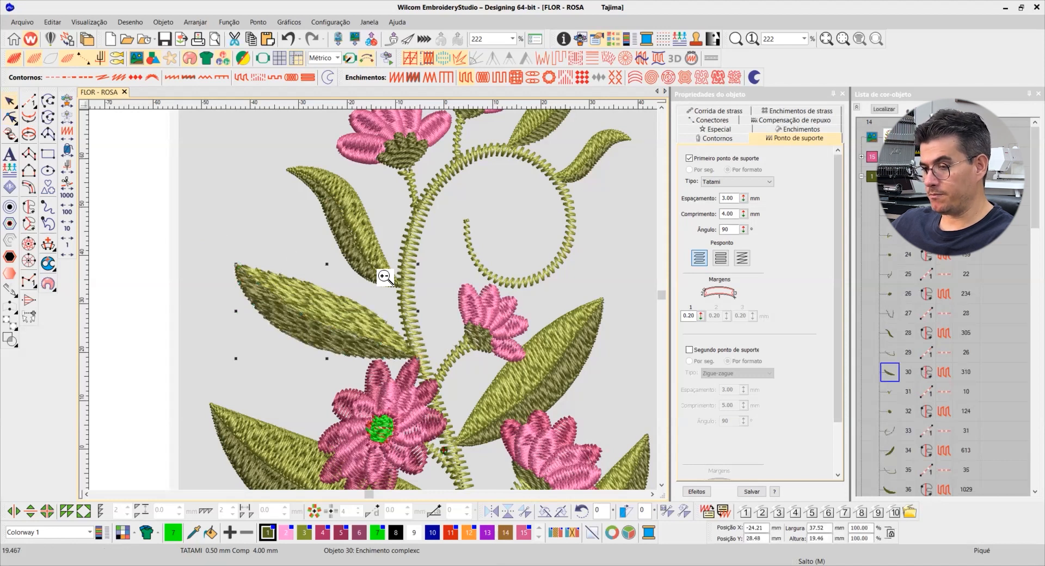
- Apply the nominal Florentine effect to the leaf's light upper half
{"action": "left_click_drag", "start_coordinate": [213, 213], "coordinate": [459, 401]}
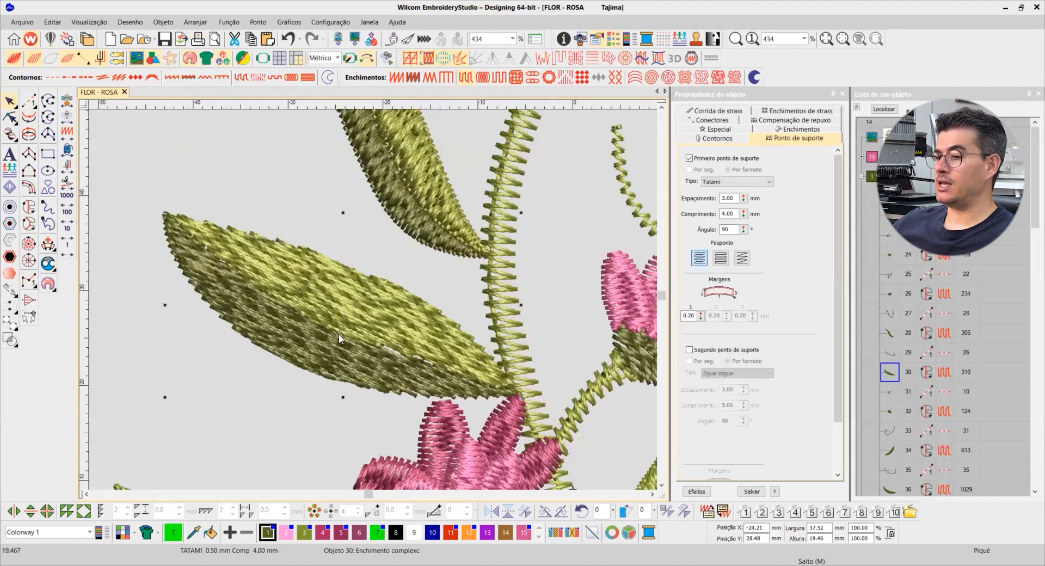
{"action": "left_click", "coordinate": [9, 101]}
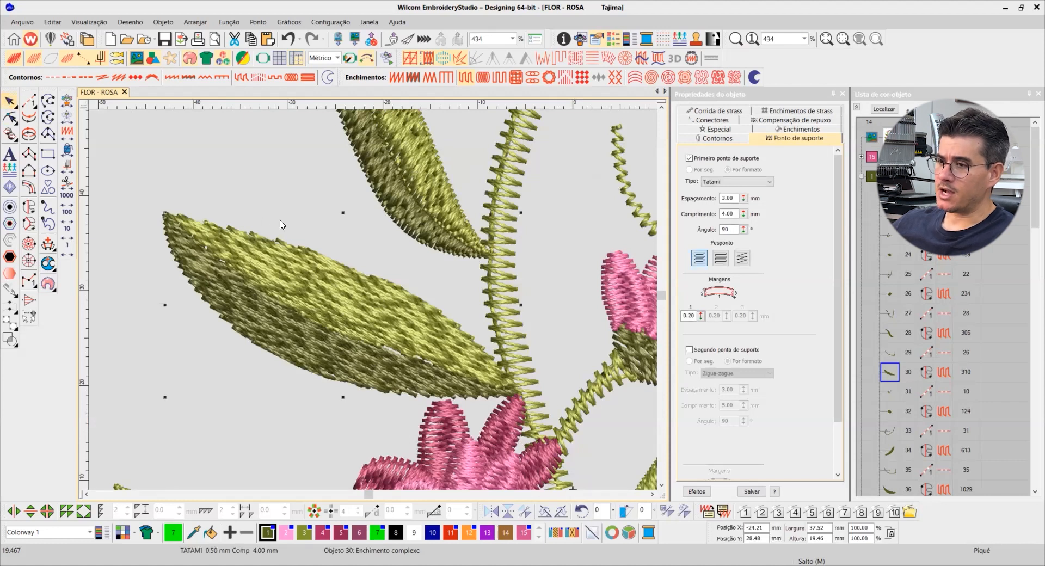
{"action": "key", "text": "t"}
{"action": "left_click", "coordinate": [308, 257]}
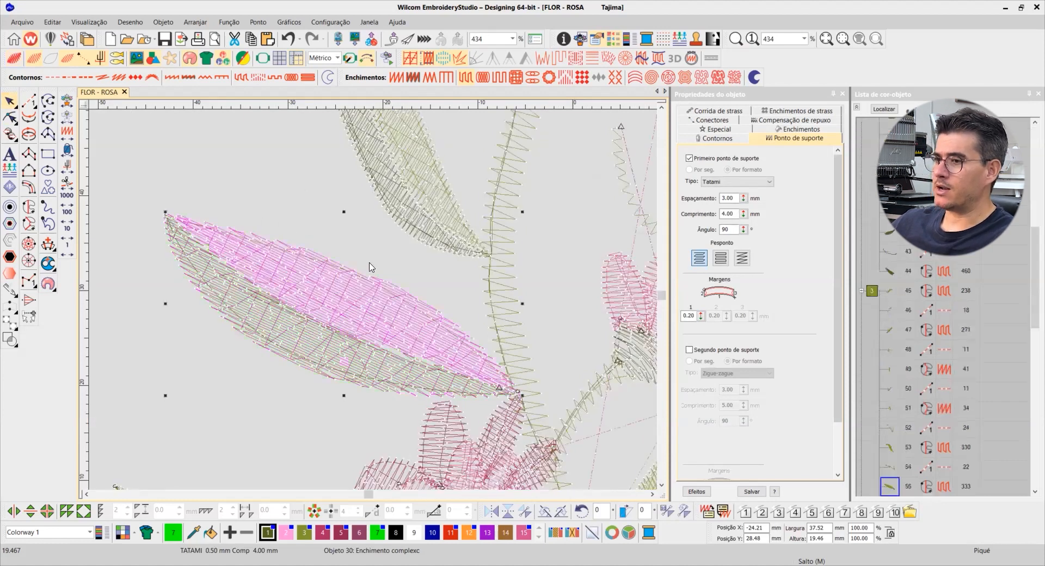
{"action": "key", "text": "t"}
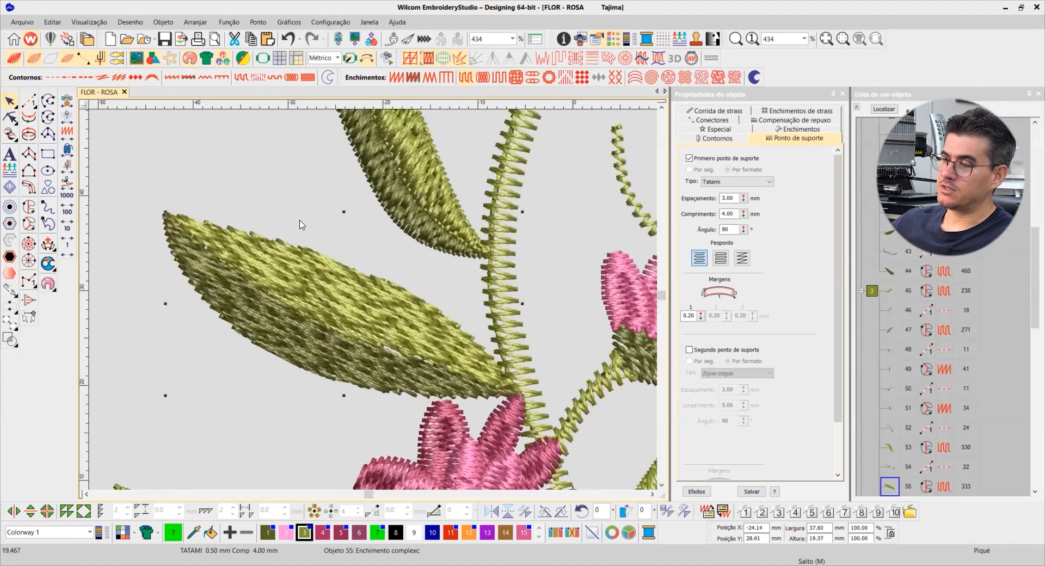
{"action": "left_click", "coordinate": [642, 61]}
- Reshape the Florentine guide curve of the light half to follow the leaf from tip to base
{"action": "left_click", "coordinate": [10, 116]}
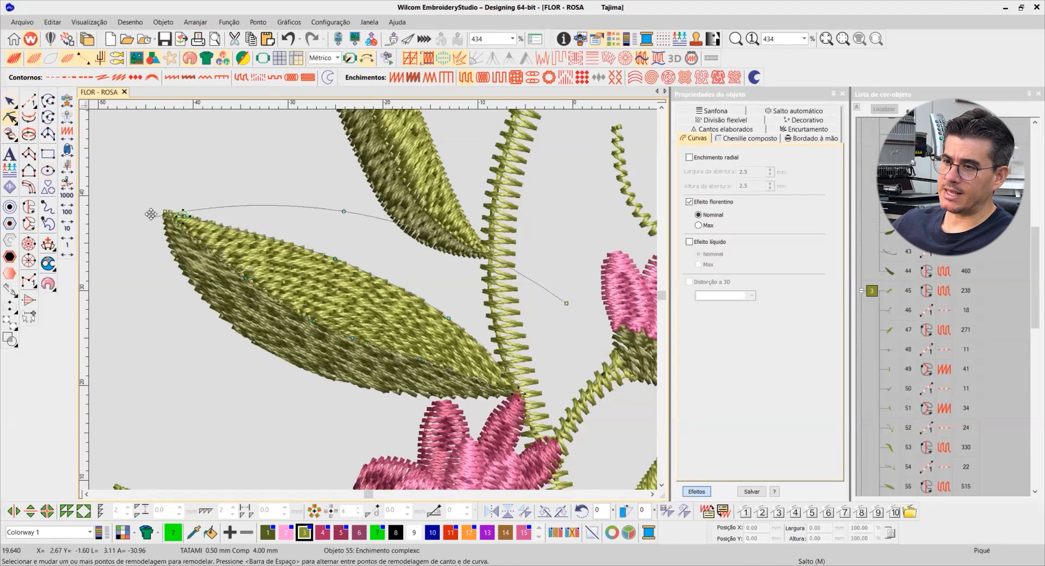
{"action": "left_click_drag", "start_coordinate": [344, 210], "coordinate": [325, 299]}
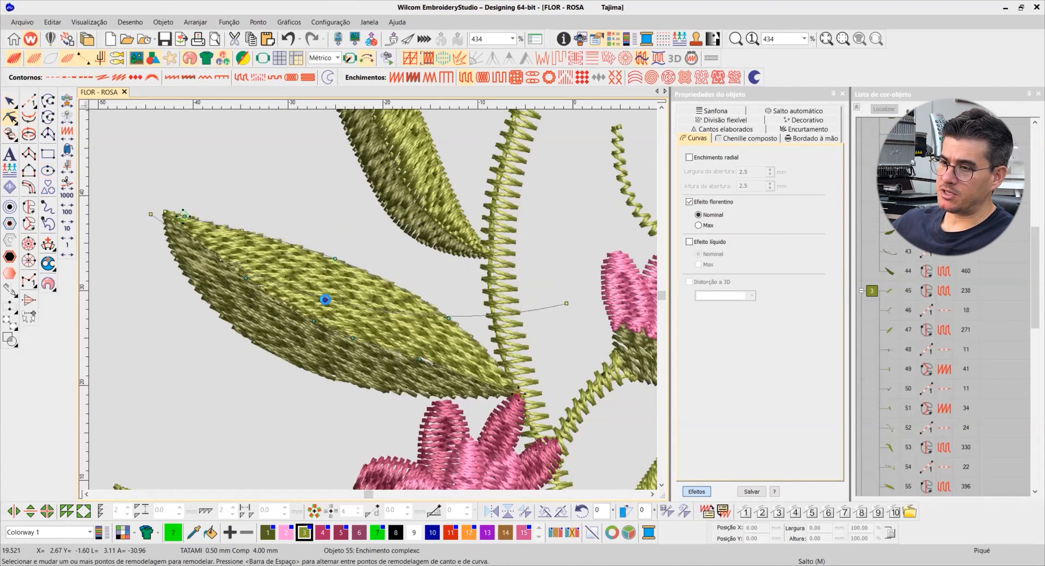
{"action": "left_click", "coordinate": [565, 304]}
{"action": "left_click_drag", "start_coordinate": [564, 306], "coordinate": [547, 349]}
{"action": "left_click_drag", "start_coordinate": [152, 212], "coordinate": [172, 198]}
{"action": "left_click_drag", "start_coordinate": [550, 348], "coordinate": [549, 372]}
{"action": "left_click", "coordinate": [9, 101]}
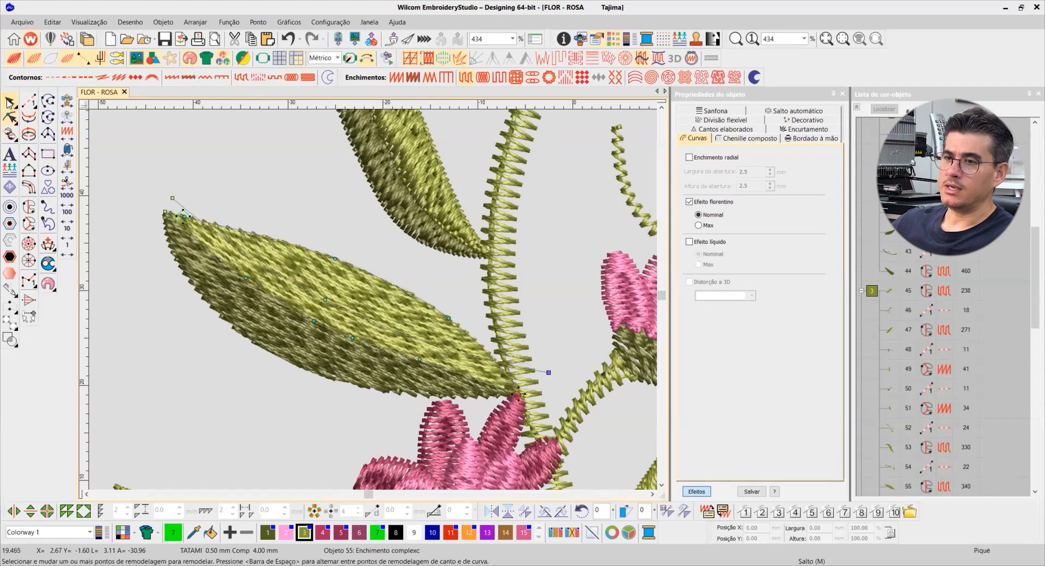
- Apply the nominal Florentine effect to the dark lower half and bend its guide curve along the leaf's lower edge
{"action": "left_click", "coordinate": [277, 333]}
{"action": "left_click", "coordinate": [643, 60]}
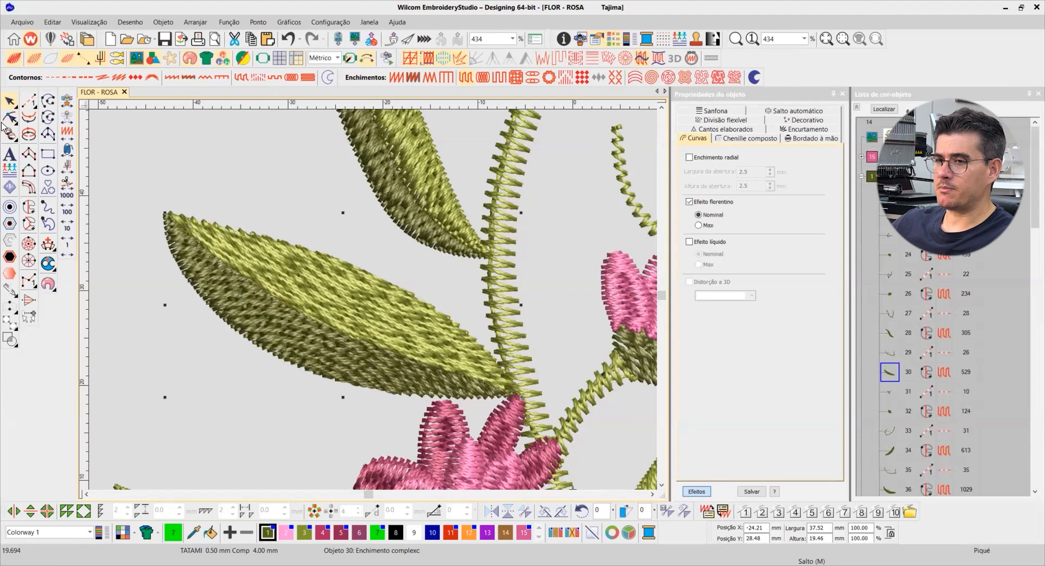
{"action": "key", "text": "h"}
{"action": "left_click_drag", "start_coordinate": [120, 304], "coordinate": [147, 243]}
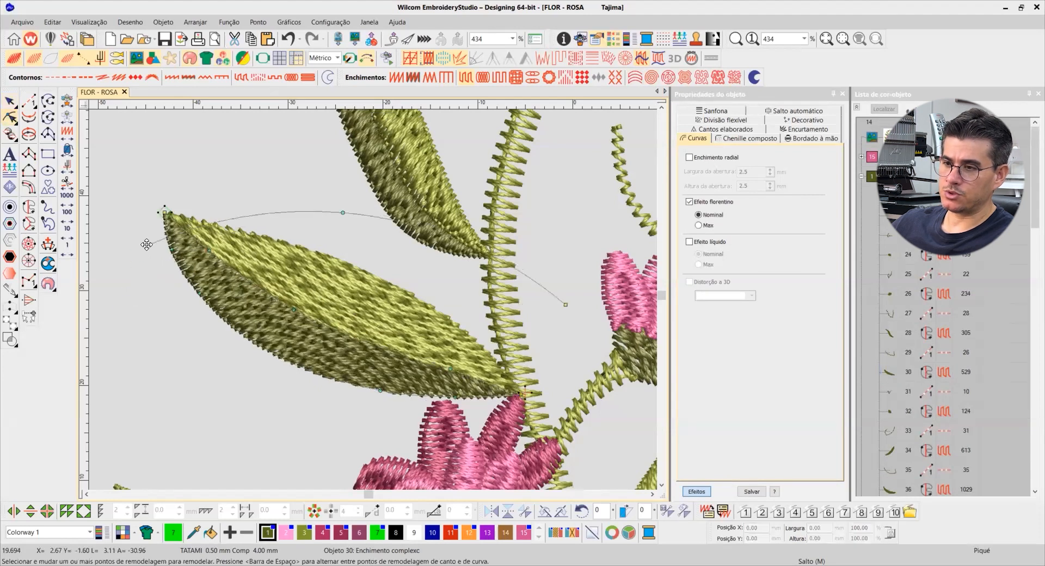
{"action": "left_click_drag", "start_coordinate": [343, 212], "coordinate": [303, 338]}
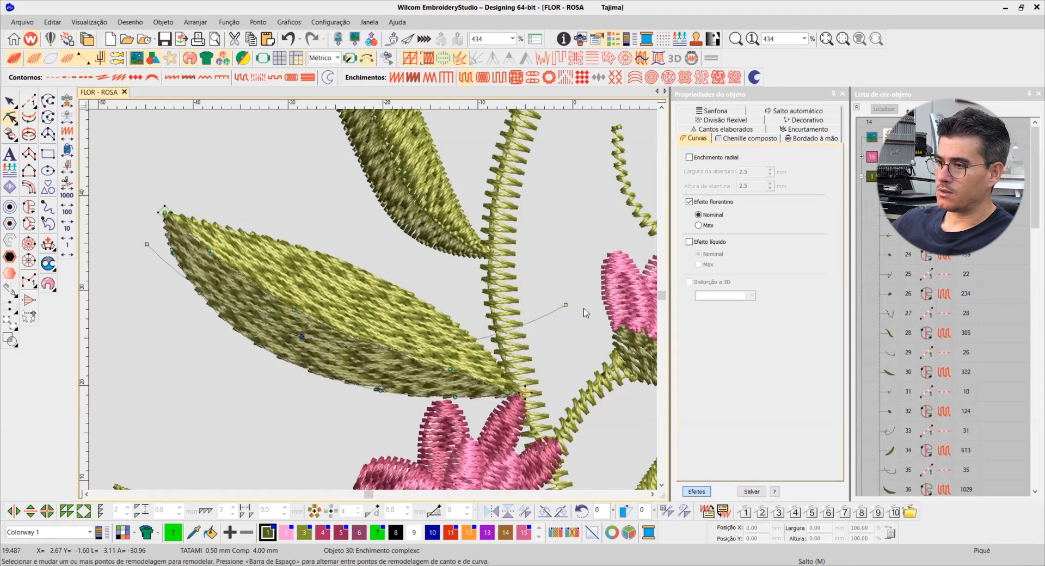
{"action": "left_click_drag", "start_coordinate": [565, 304], "coordinate": [569, 387]}
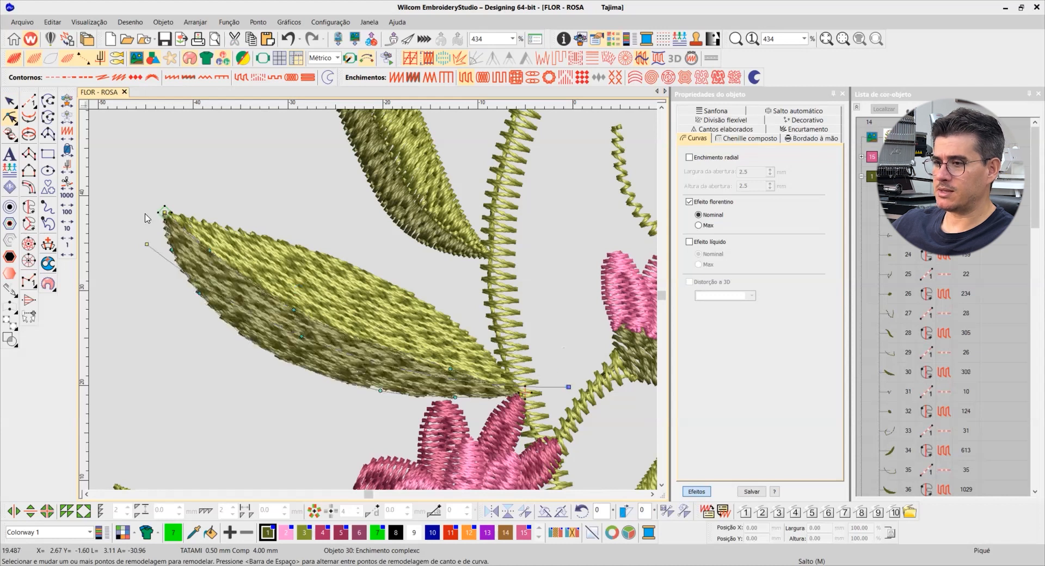
{"action": "key", "text": "Escape"}
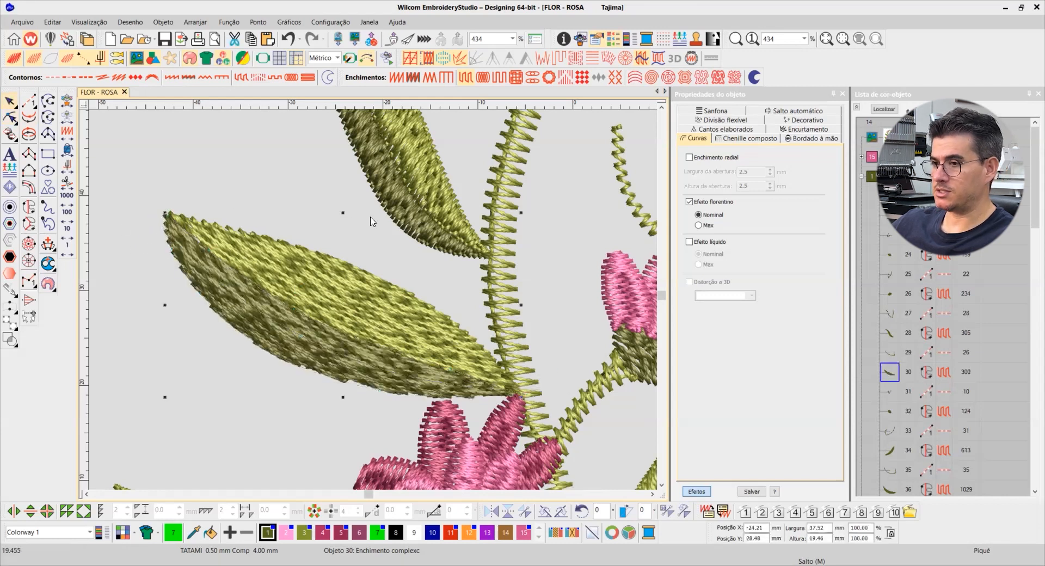
- Examine the seam between the leaf's two halves in the realistic and stitch-line views
{"action": "key", "text": "t"}
{"action": "key", "text": "t"}
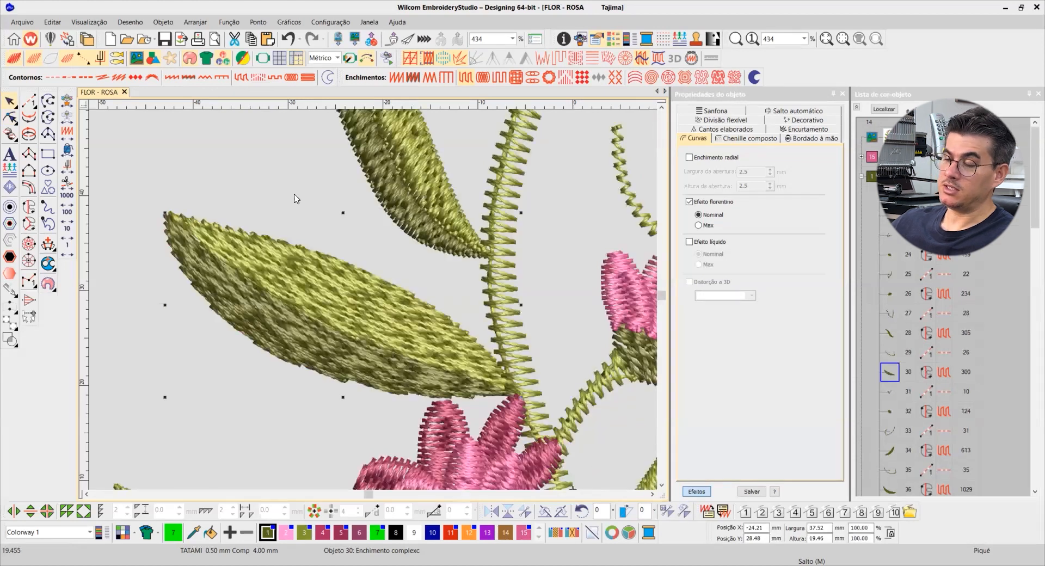
{"action": "left_click", "coordinate": [258, 285]}
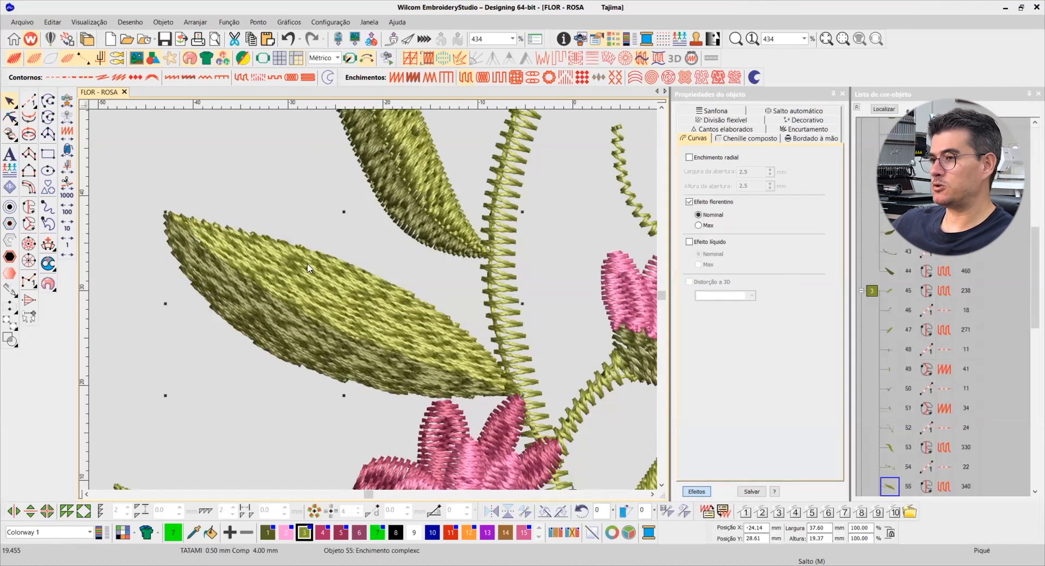
{"action": "left_click", "coordinate": [11, 118]}
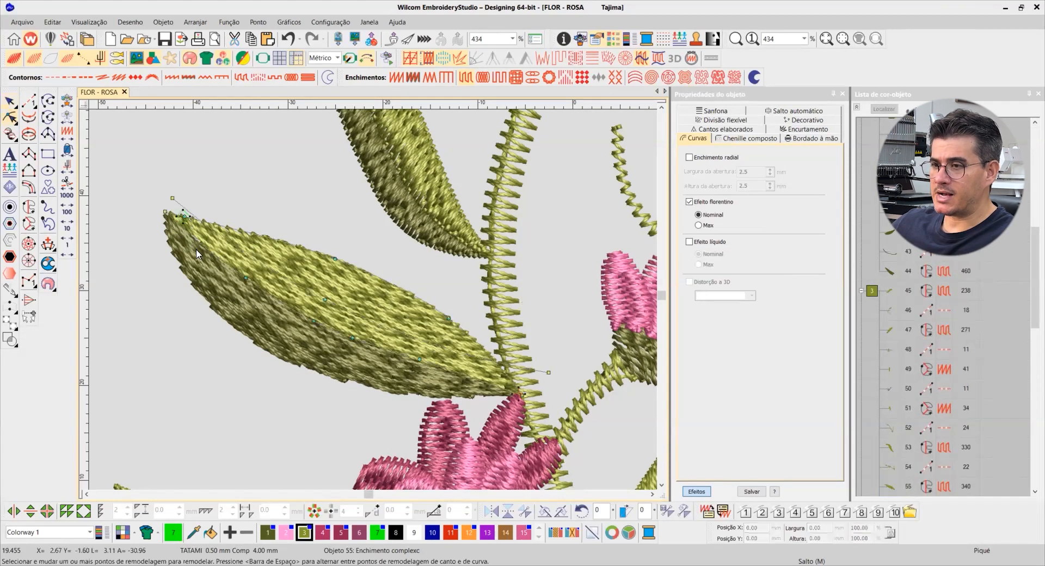
{"action": "scroll", "coordinate": [379, 300], "scroll_direction": "up", "scroll_amount": 2}
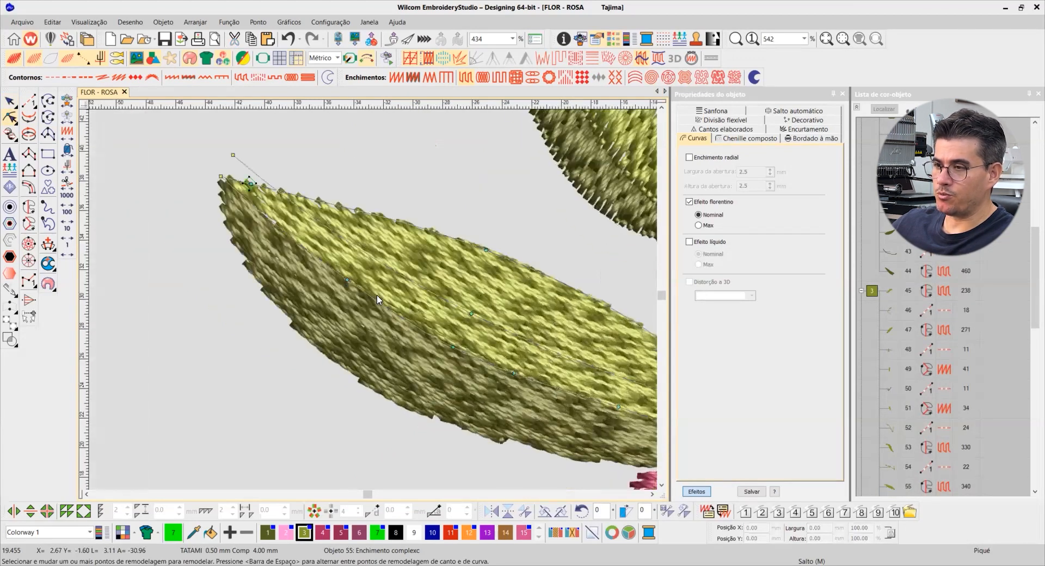
{"action": "left_click", "coordinate": [10, 102]}
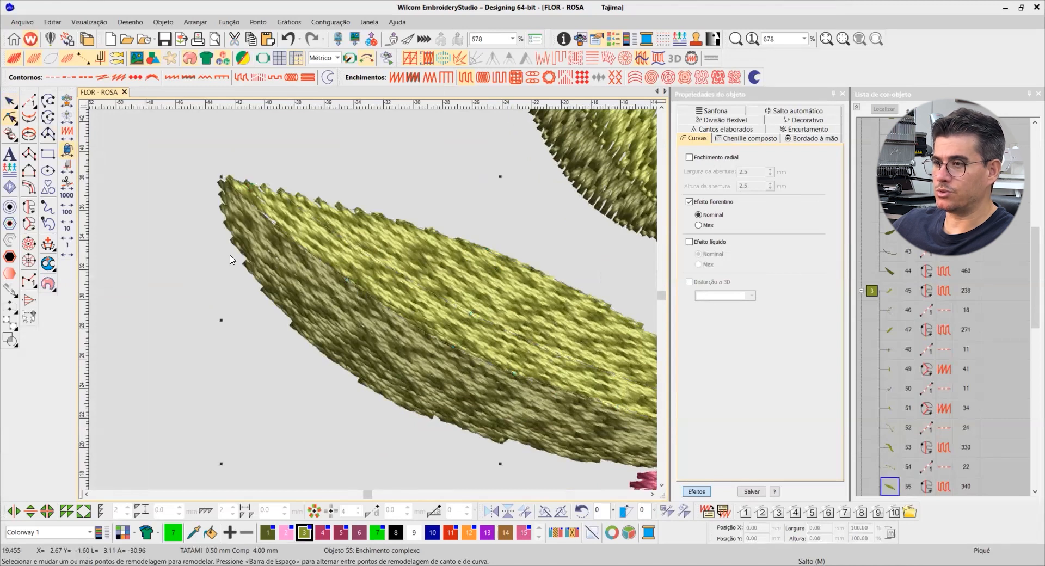
{"action": "key", "text": "t"}
- Move the inner-edge nodes of the dark lower half towards the light half so the two halves overlap
{"action": "left_click", "coordinate": [355, 304]}
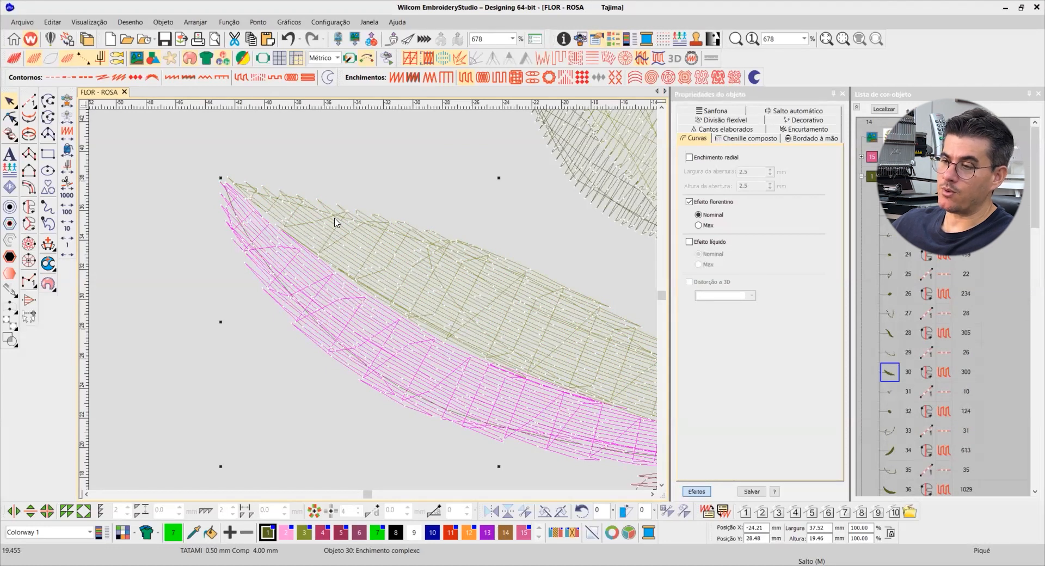
{"action": "left_click", "coordinate": [652, 494]}
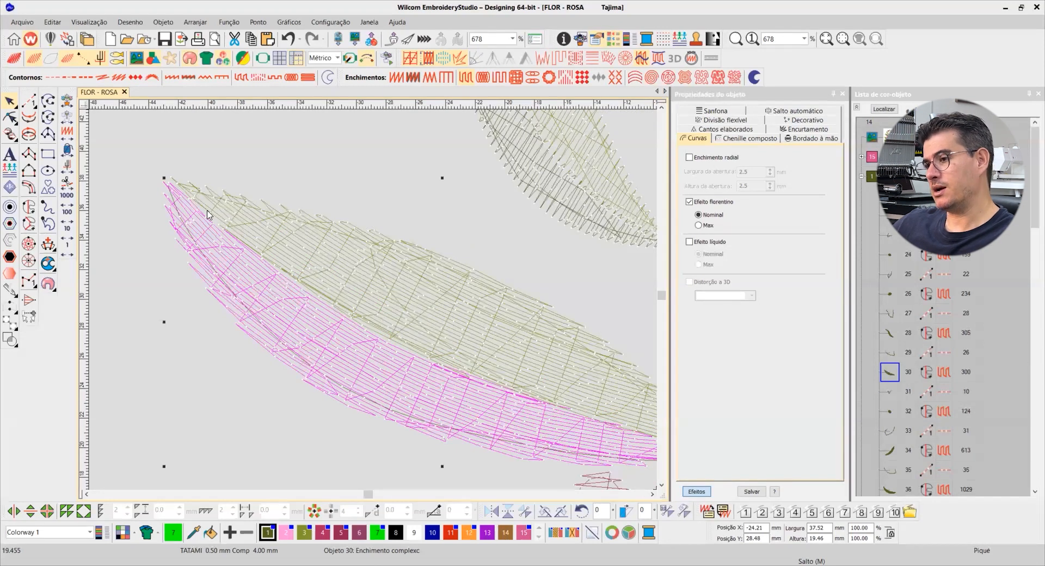
{"action": "key", "text": "t"}
{"action": "key", "text": "t"}
{"action": "left_click", "coordinate": [11, 118]}
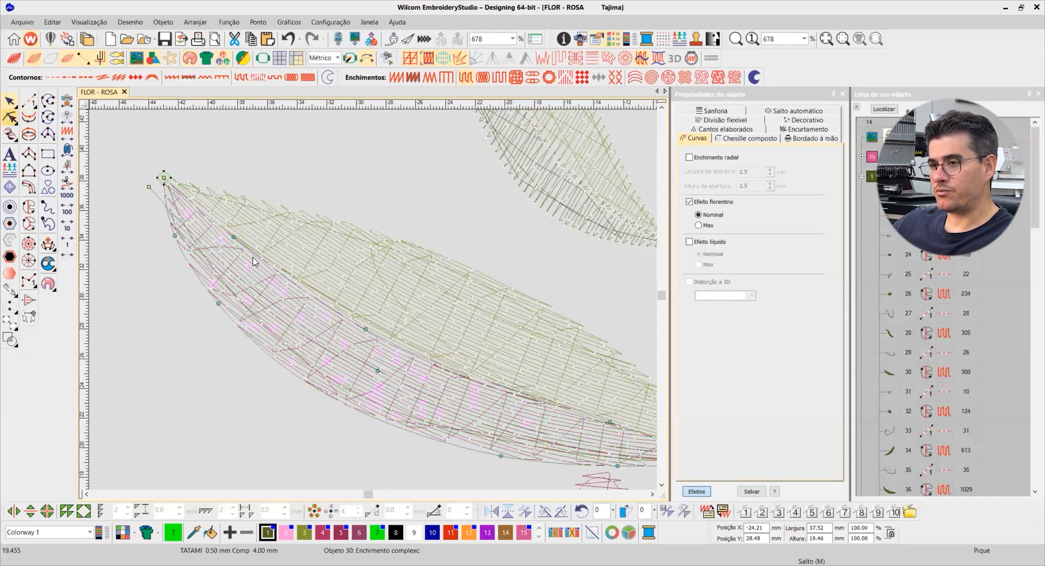
{"action": "left_click_drag", "start_coordinate": [234, 237], "coordinate": [243, 234]}
{"action": "left_click_drag", "start_coordinate": [365, 329], "coordinate": [373, 316]}
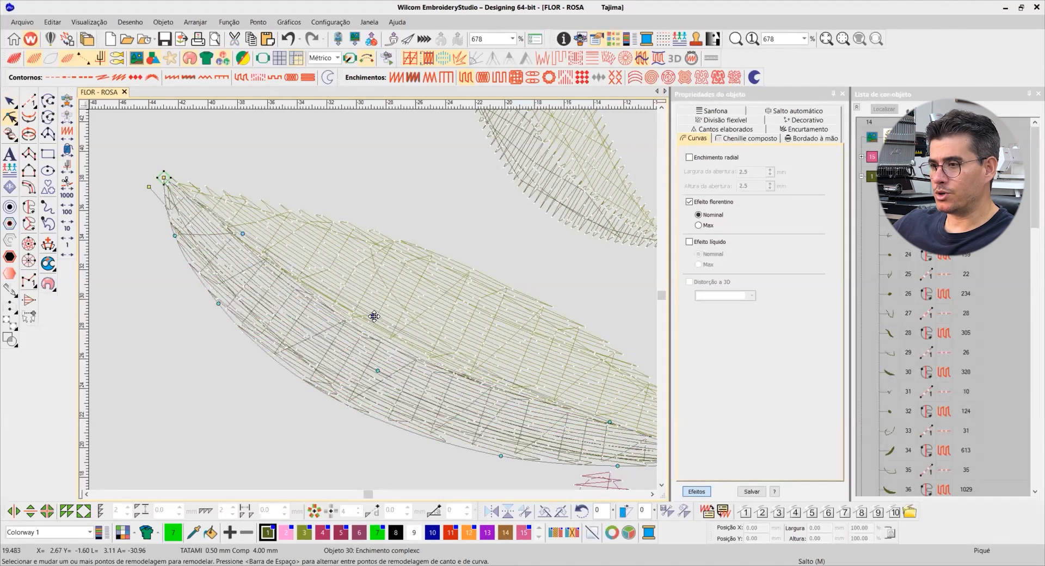
{"action": "left_click_drag", "start_coordinate": [610, 420], "coordinate": [610, 419]}
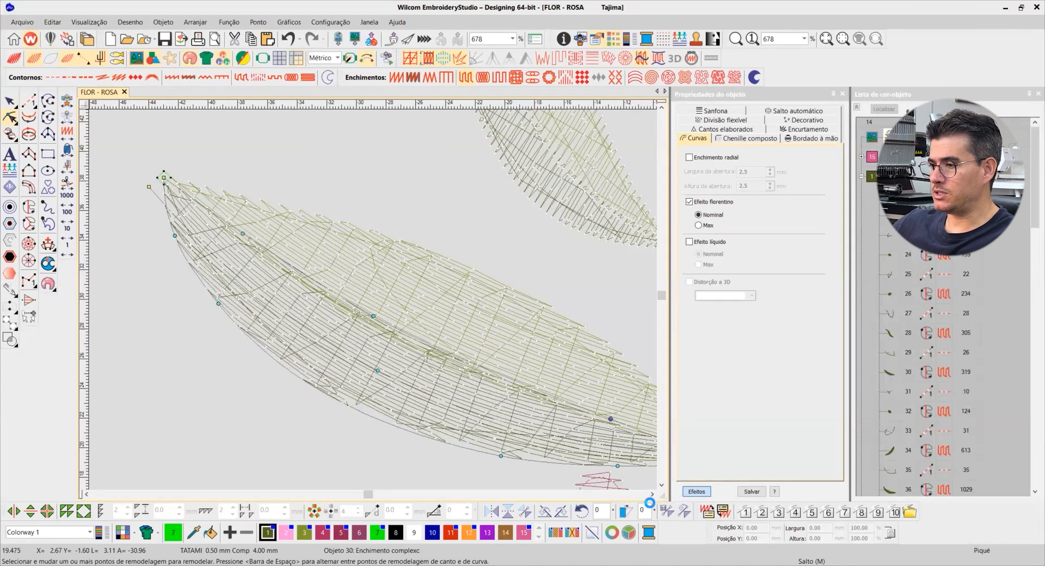
- Extend the dark half's inner edge under the light half by moving its node near the leaf base
{"action": "left_click", "coordinate": [652, 495]}
{"action": "left_click", "coordinate": [652, 495]}
{"action": "left_click", "coordinate": [652, 494]}
{"action": "left_click_drag", "start_coordinate": [540, 458], "coordinate": [529, 445]}
{"action": "left_click", "coordinate": [440, 419]}
- Nudge the dark half's tip node slightly inward and check the overlap in the stitch-line and realistic views
{"action": "left_click", "coordinate": [86, 494]}
{"action": "left_click", "coordinate": [87, 494]}
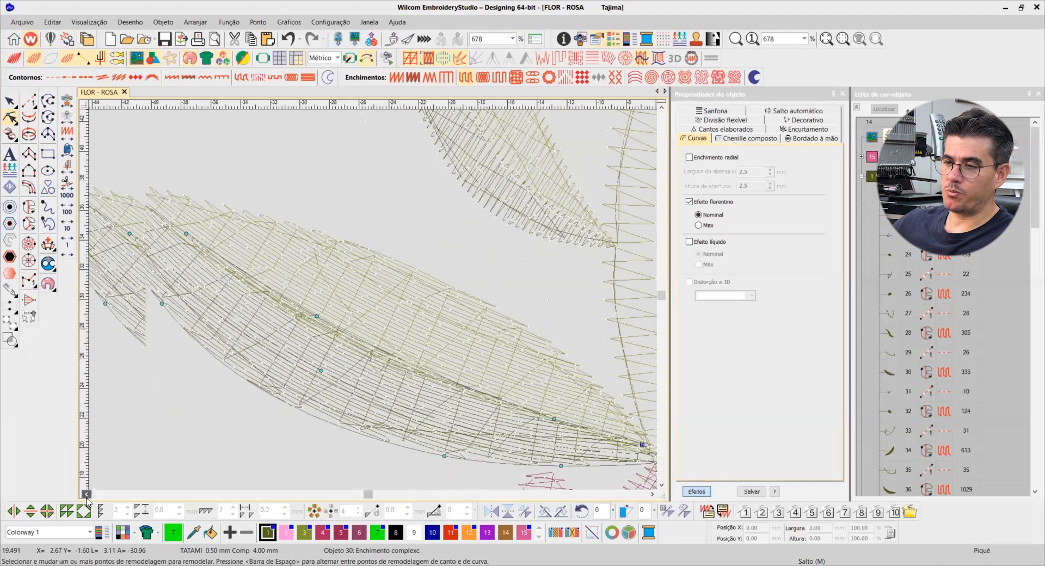
{"action": "left_click", "coordinate": [86, 494]}
{"action": "left_click_drag", "start_coordinate": [163, 179], "coordinate": [167, 179]}
{"action": "key", "text": "Escape"}
{"action": "key", "text": "t"}
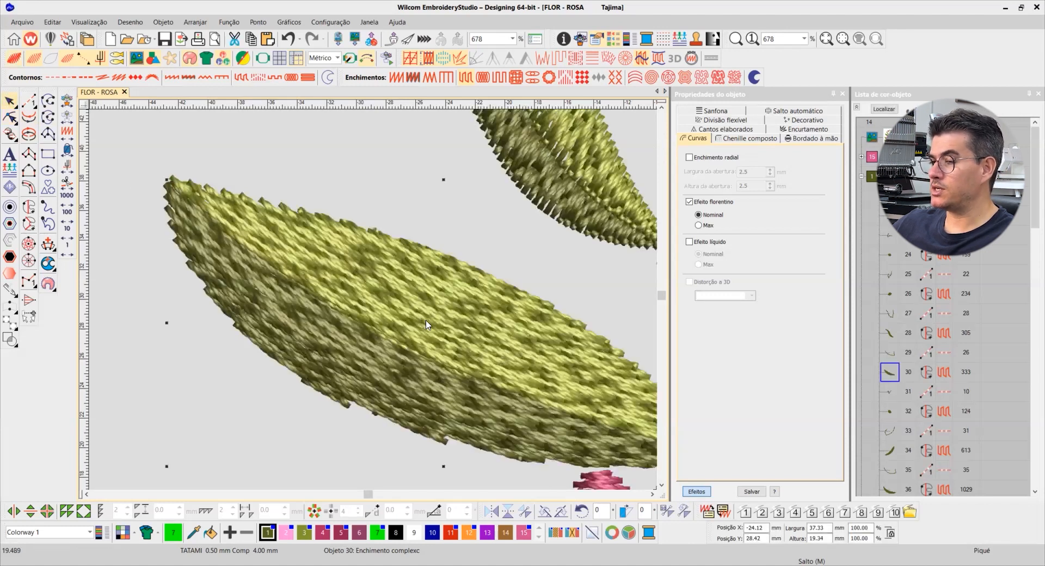
{"action": "key", "text": "t"}
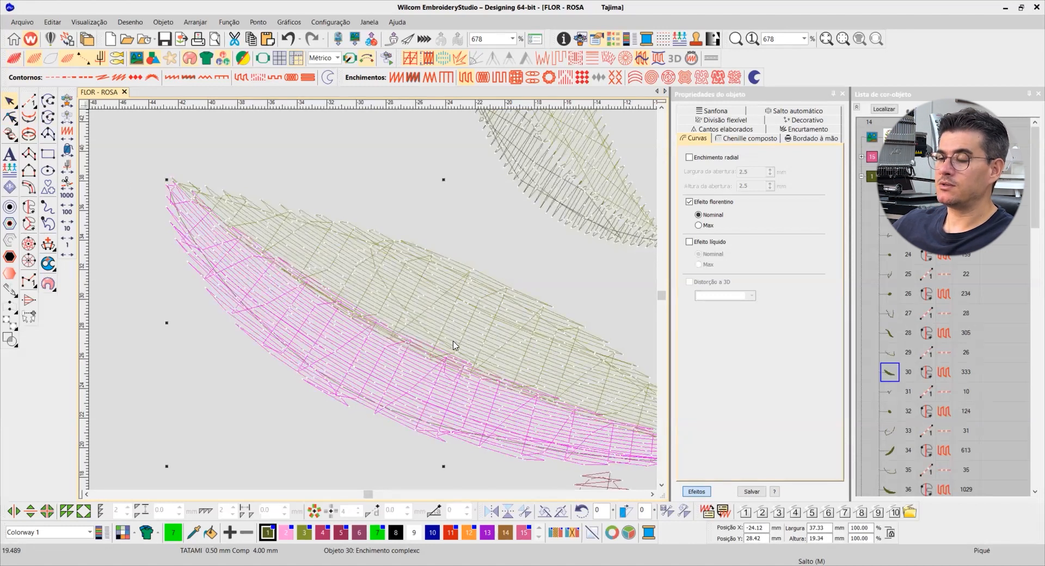
{"action": "key", "text": "t"}
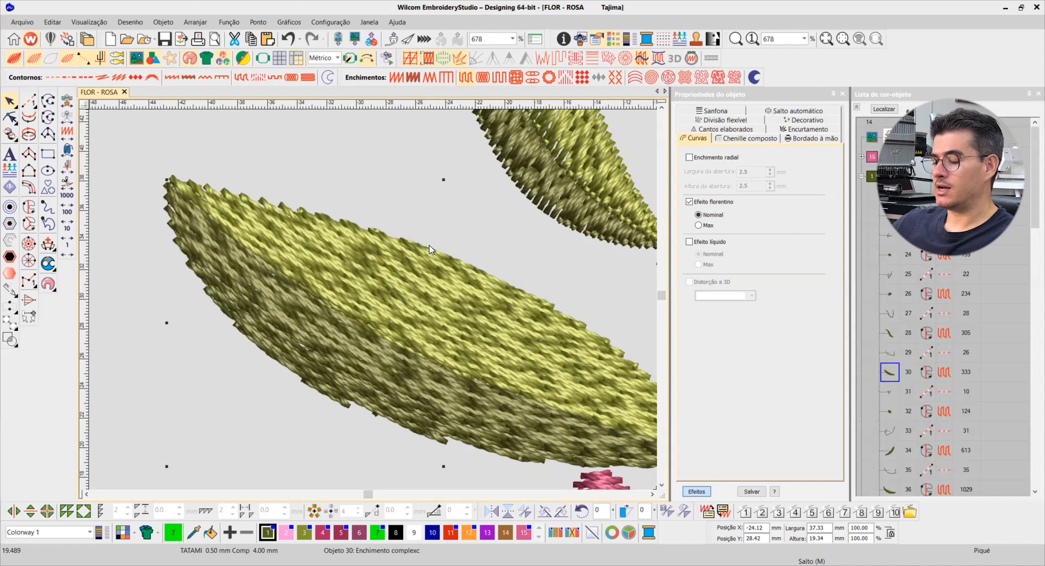
- Tilt the stitch angle line of the upper leaf's dark lower half by raising its end near the stem
{"action": "scroll", "coordinate": [373, 303], "scroll_direction": "down", "scroll_amount": 8}
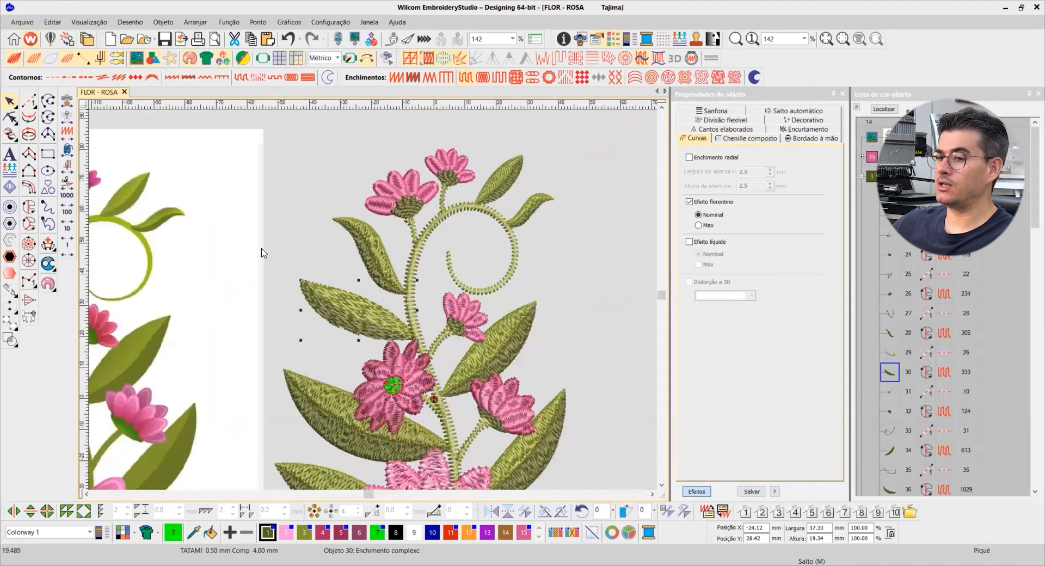
{"action": "key", "text": "Escape"}
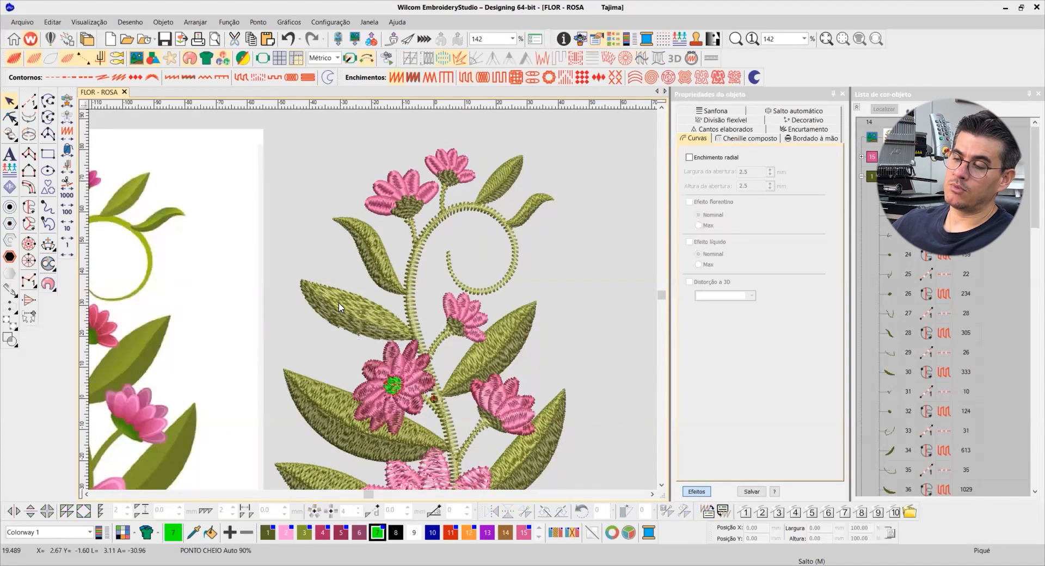
{"action": "scroll", "coordinate": [378, 304], "scroll_direction": "up", "scroll_amount": 2}
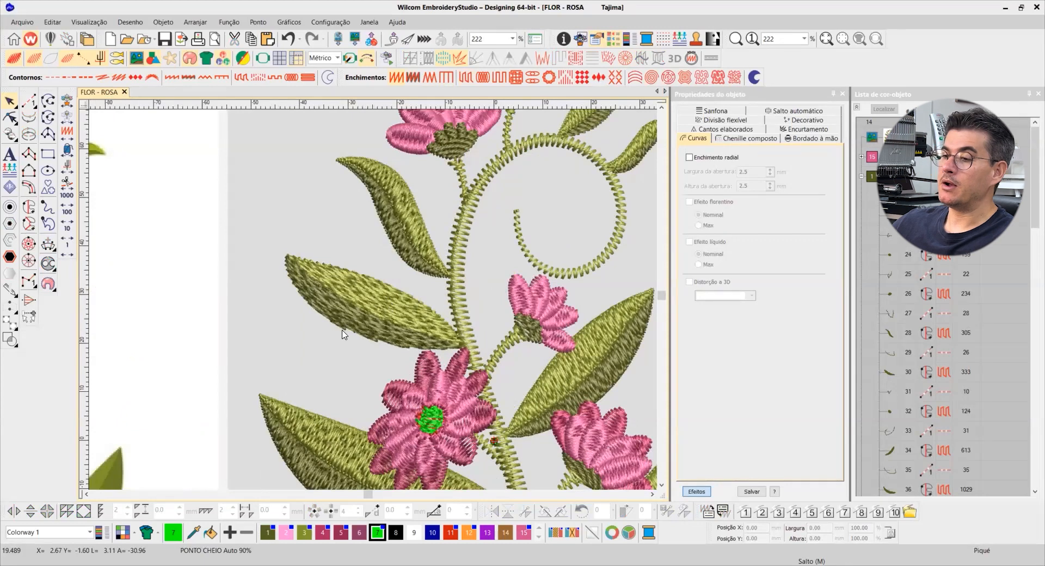
{"action": "scroll", "coordinate": [375, 306], "scroll_direction": "up", "scroll_amount": 2}
{"action": "left_click", "coordinate": [375, 306]}
{"action": "key", "text": "h"}
{"action": "left_click_drag", "start_coordinate": [335, 282], "coordinate": [335, 292]}
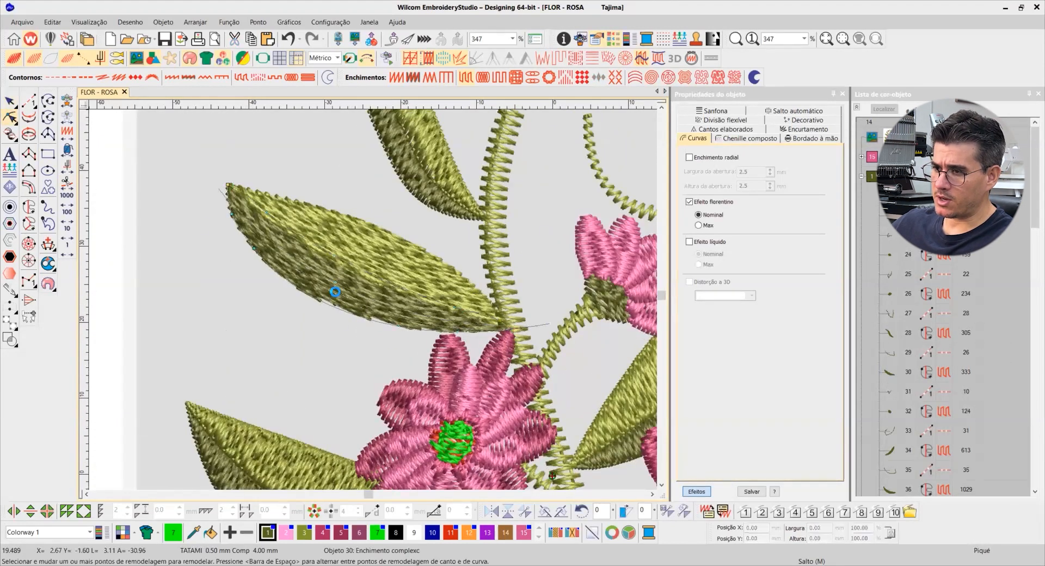
{"action": "left_click_drag", "start_coordinate": [549, 323], "coordinate": [549, 308]}
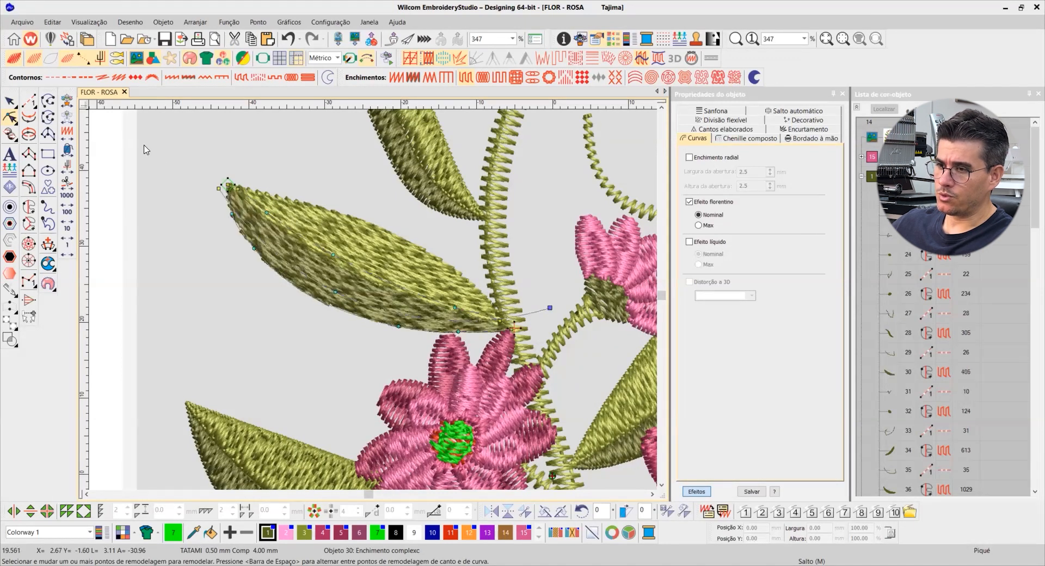
{"action": "key", "text": "Escape"}
{"action": "key", "text": "Escape"}
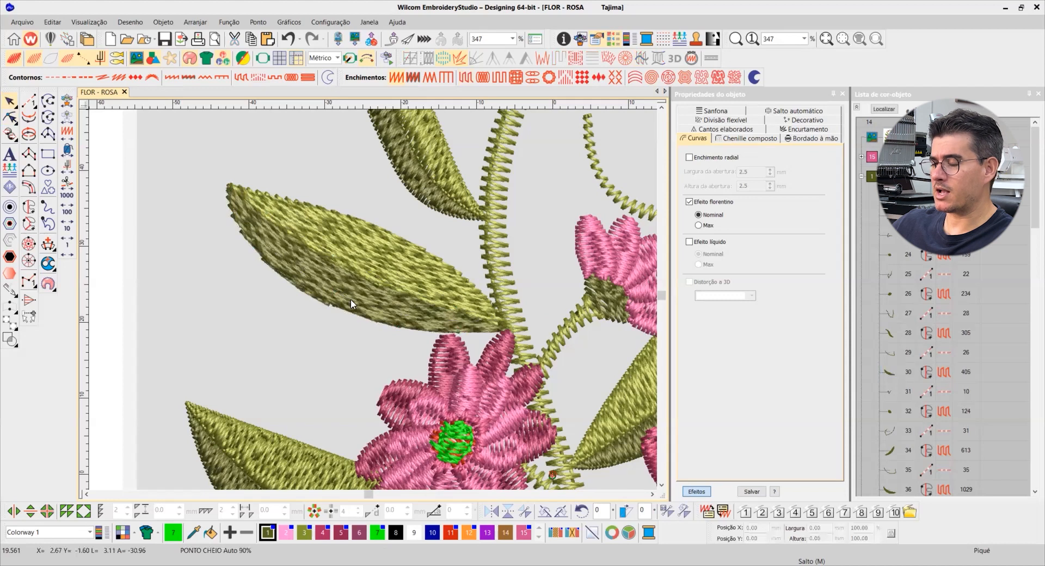
- Compare the reworked leaf's curved stitching with the large leaf below it and with the reference artwork
{"action": "left_click", "coordinate": [351, 244]}
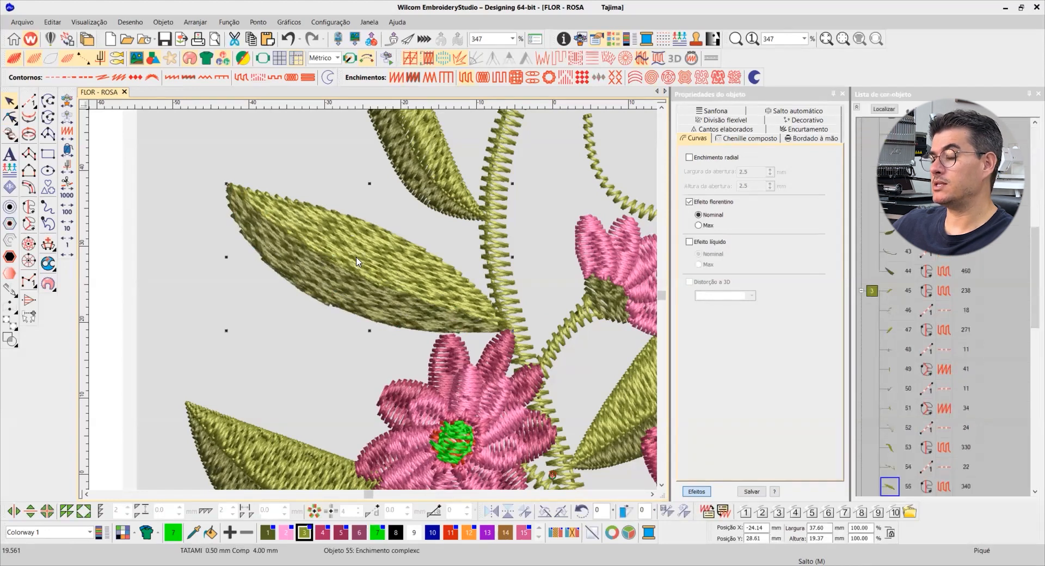
{"action": "scroll", "coordinate": [375, 304], "scroll_direction": "down", "scroll_amount": 3}
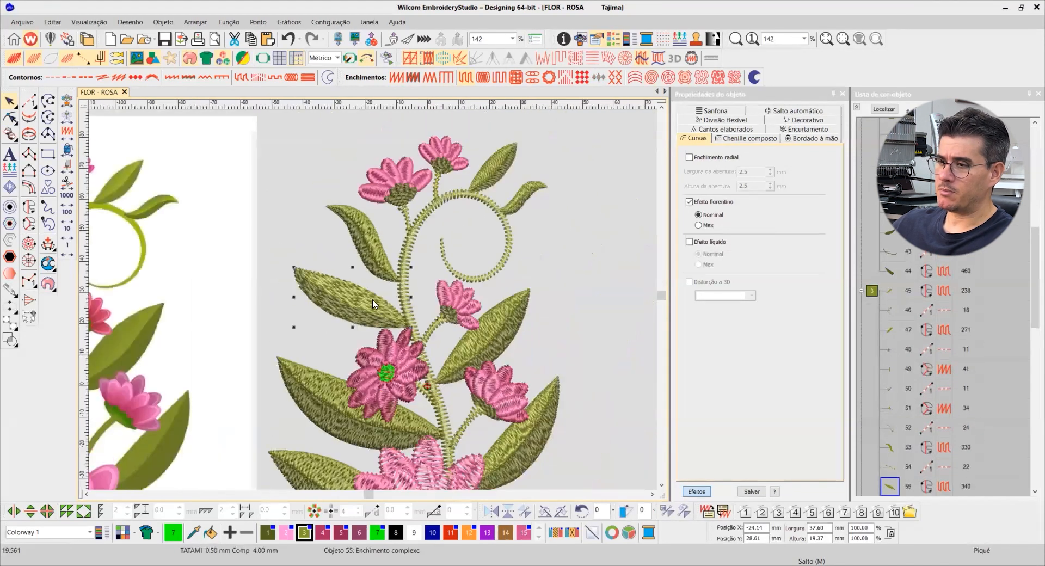
{"action": "scroll", "coordinate": [375, 303], "scroll_direction": "up", "scroll_amount": 1}
{"action": "key", "text": "Escape"}
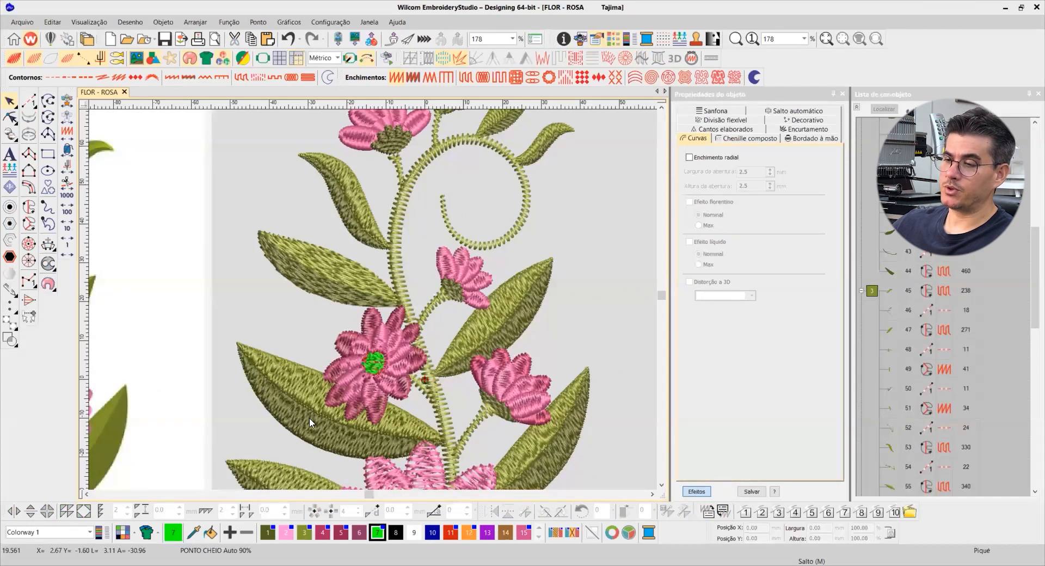
{"action": "scroll", "coordinate": [316, 430], "scroll_direction": "up", "scroll_amount": 1}
{"action": "scroll", "coordinate": [348, 288], "scroll_direction": "up", "scroll_amount": 1}
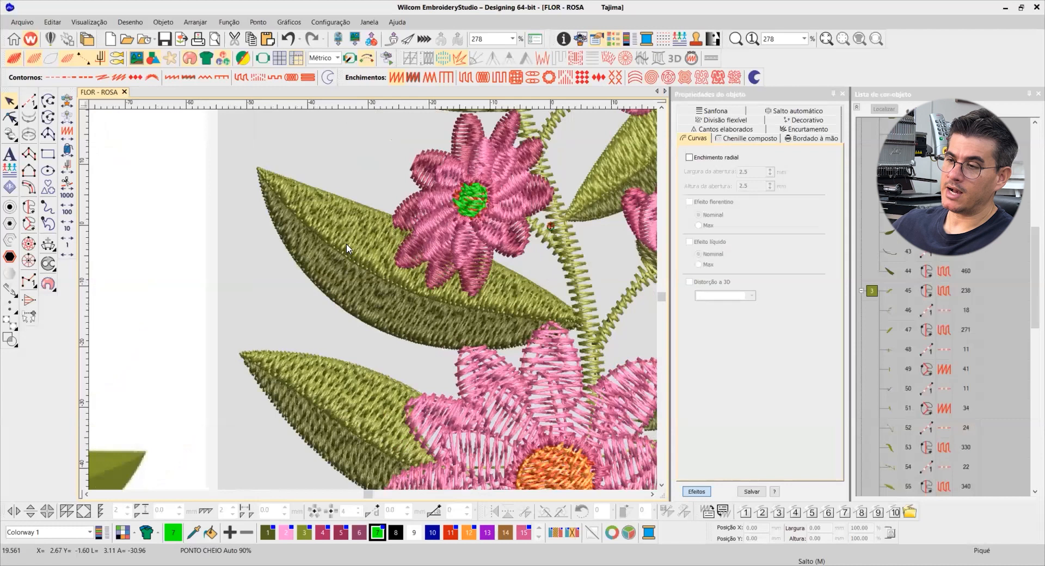
{"action": "left_click", "coordinate": [334, 283]}
{"action": "left_click", "coordinate": [366, 260]}
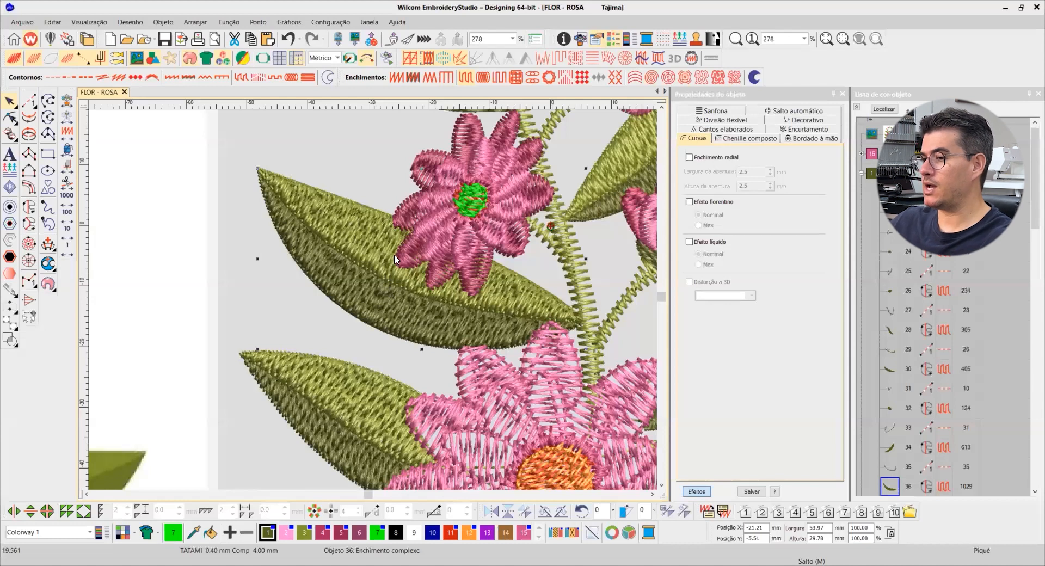
{"action": "scroll", "coordinate": [376, 285], "scroll_direction": "down", "scroll_amount": 1}
{"action": "scroll", "coordinate": [375, 262], "scroll_direction": "down", "scroll_amount": 1}
{"action": "scroll", "coordinate": [375, 260], "scroll_direction": "up", "scroll_amount": 2}
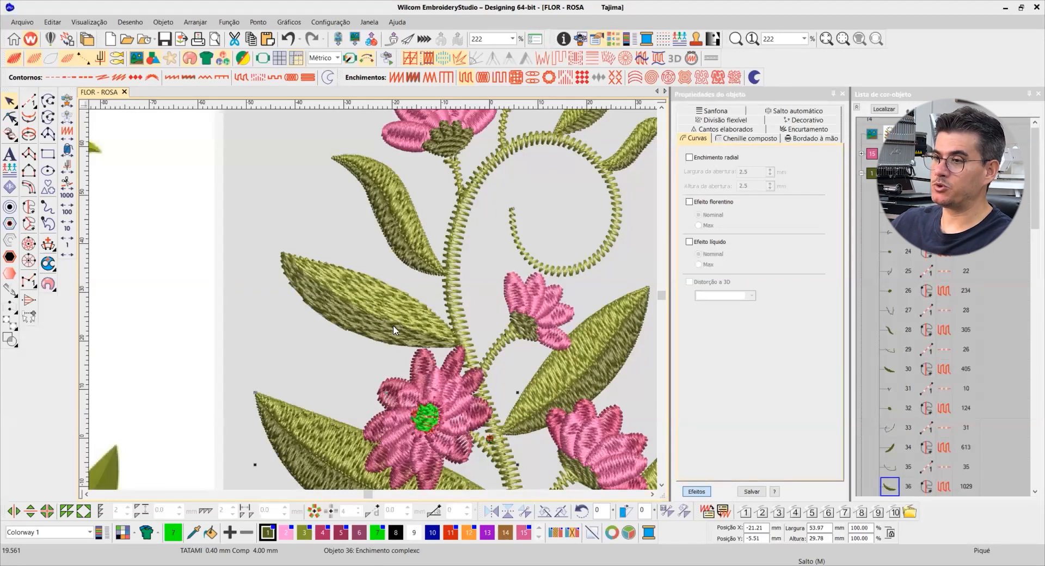
{"action": "scroll", "coordinate": [394, 329], "scroll_direction": "up", "scroll_amount": 2}
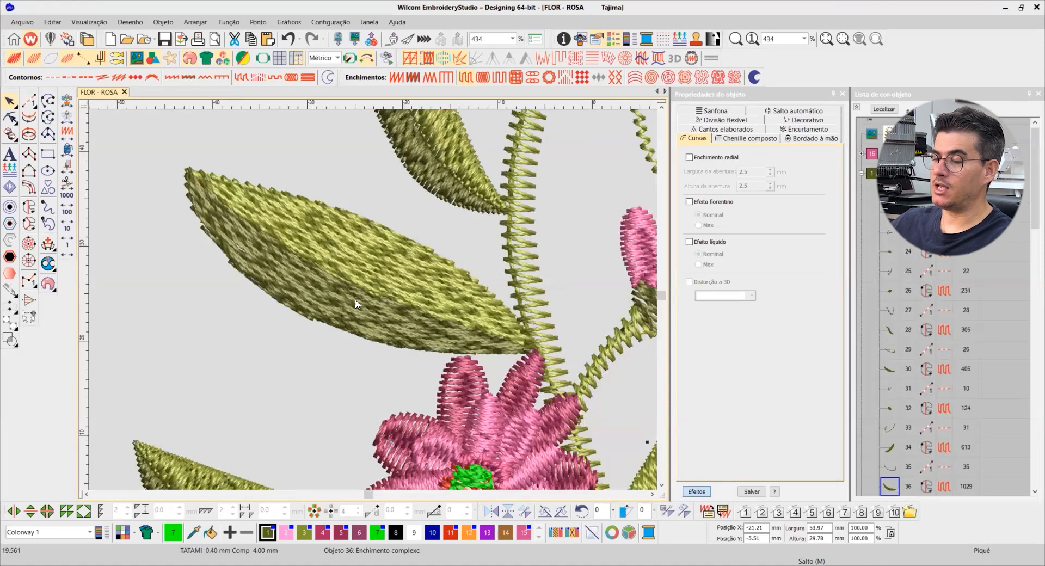
{"action": "scroll", "coordinate": [370, 298], "scroll_direction": "down", "scroll_amount": 5}
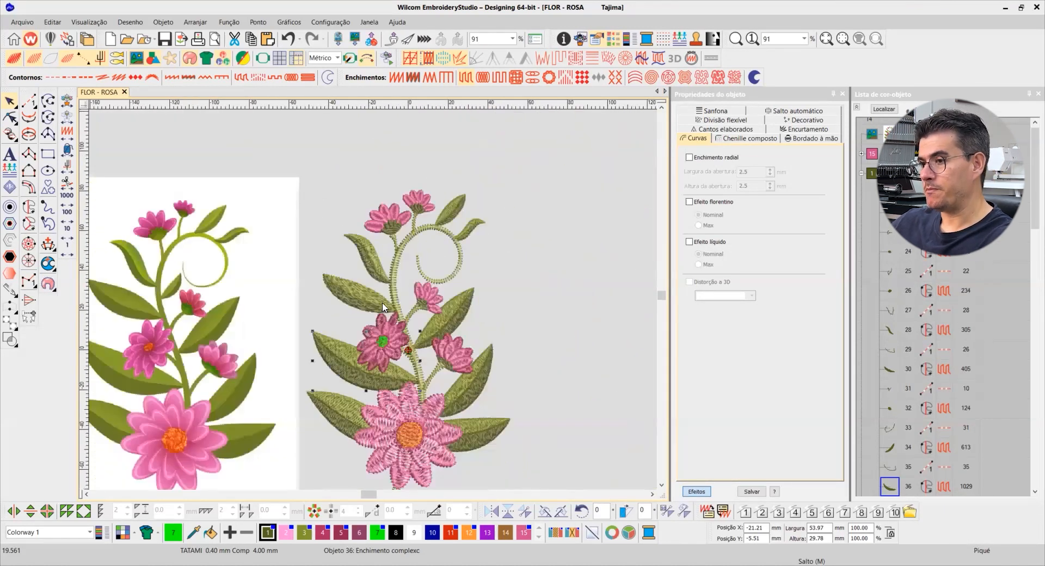
{"action": "scroll", "coordinate": [435, 310], "scroll_direction": "up", "scroll_amount": 1}
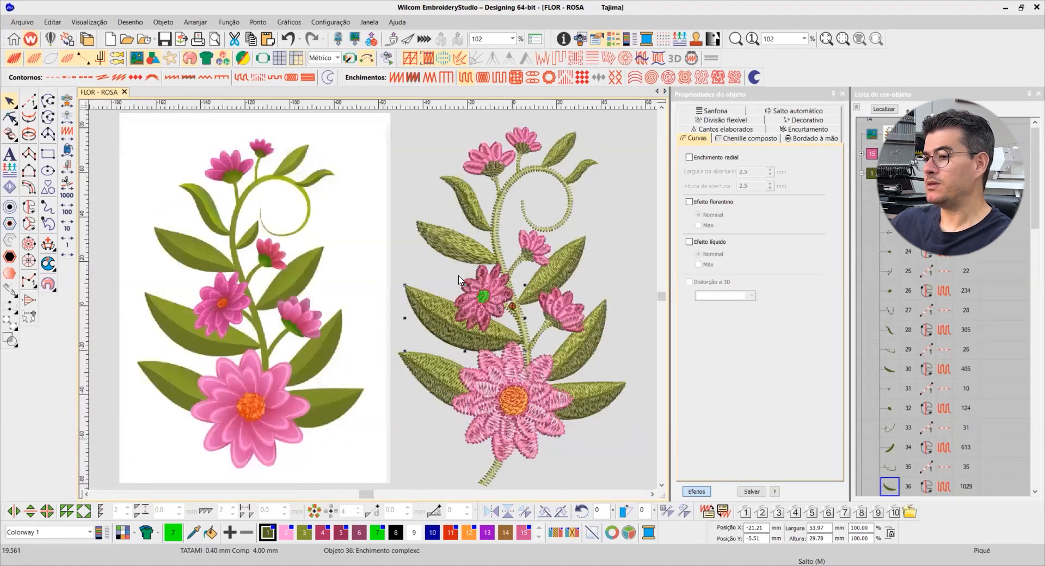
{"action": "scroll", "coordinate": [373, 308], "scroll_direction": "up", "scroll_amount": 4}
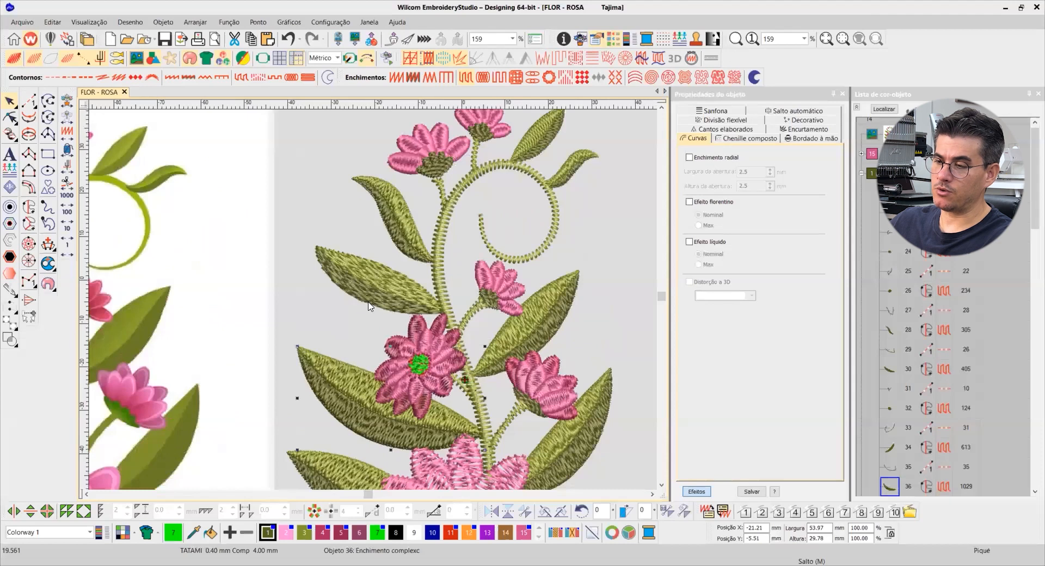
- Rotate the stitch angle of the light upper half of the large leaf behind the pink flower to run lengthwise along the leaf
{"action": "scroll", "coordinate": [315, 265], "scroll_direction": "up", "scroll_amount": 6}
{"action": "left_click", "coordinate": [10, 117]}
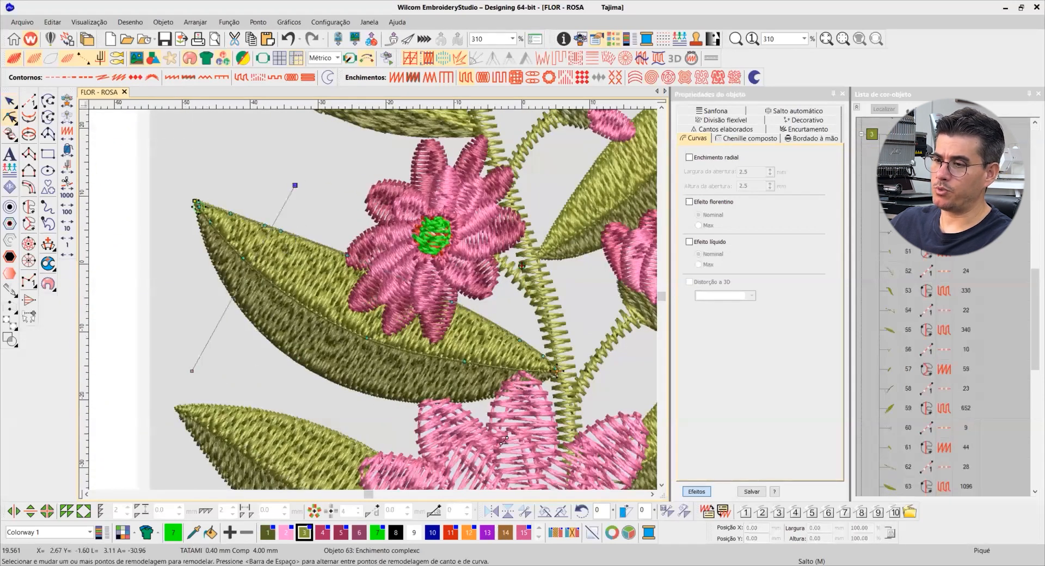
{"action": "left_click_drag", "start_coordinate": [192, 371], "coordinate": [199, 368]}
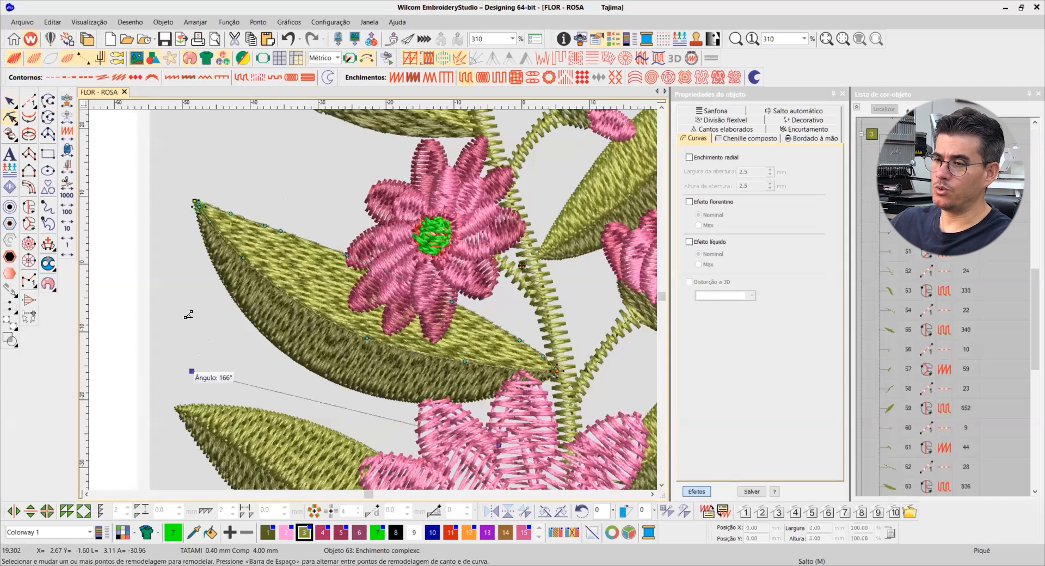
{"action": "left_click_drag", "start_coordinate": [188, 315], "coordinate": [184, 318]}
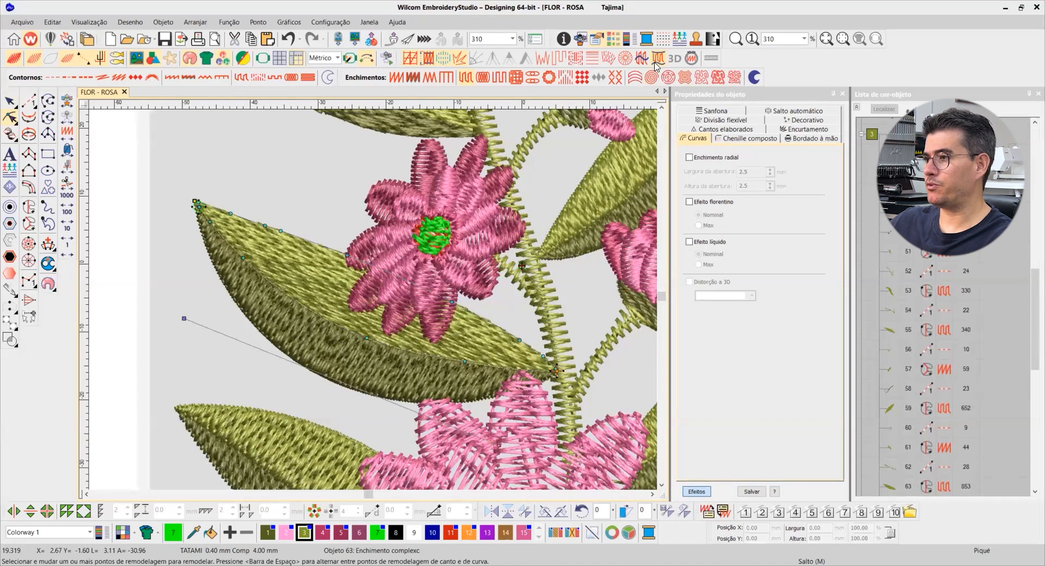
{"action": "left_click", "coordinate": [7, 103]}
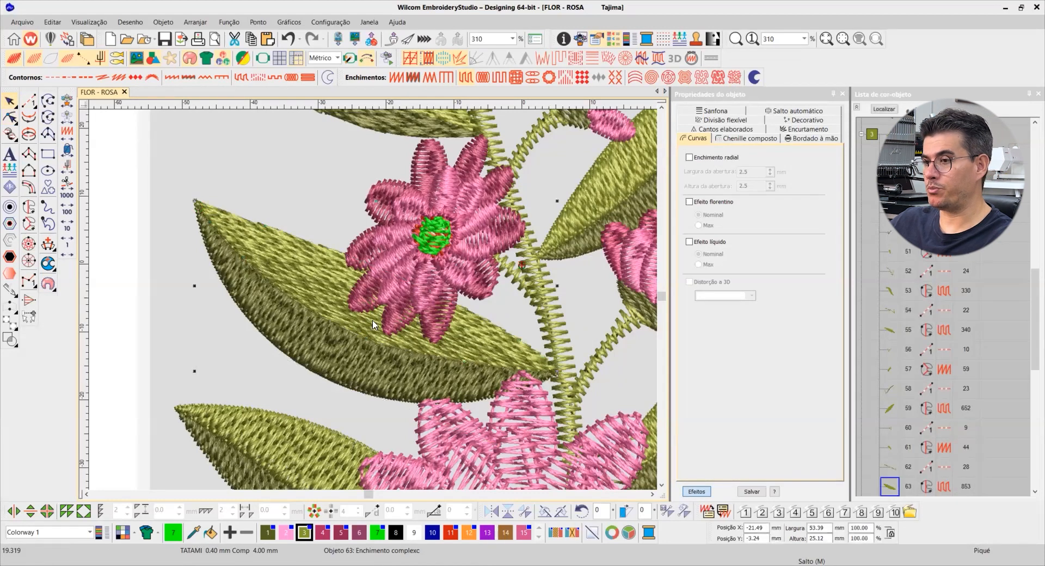